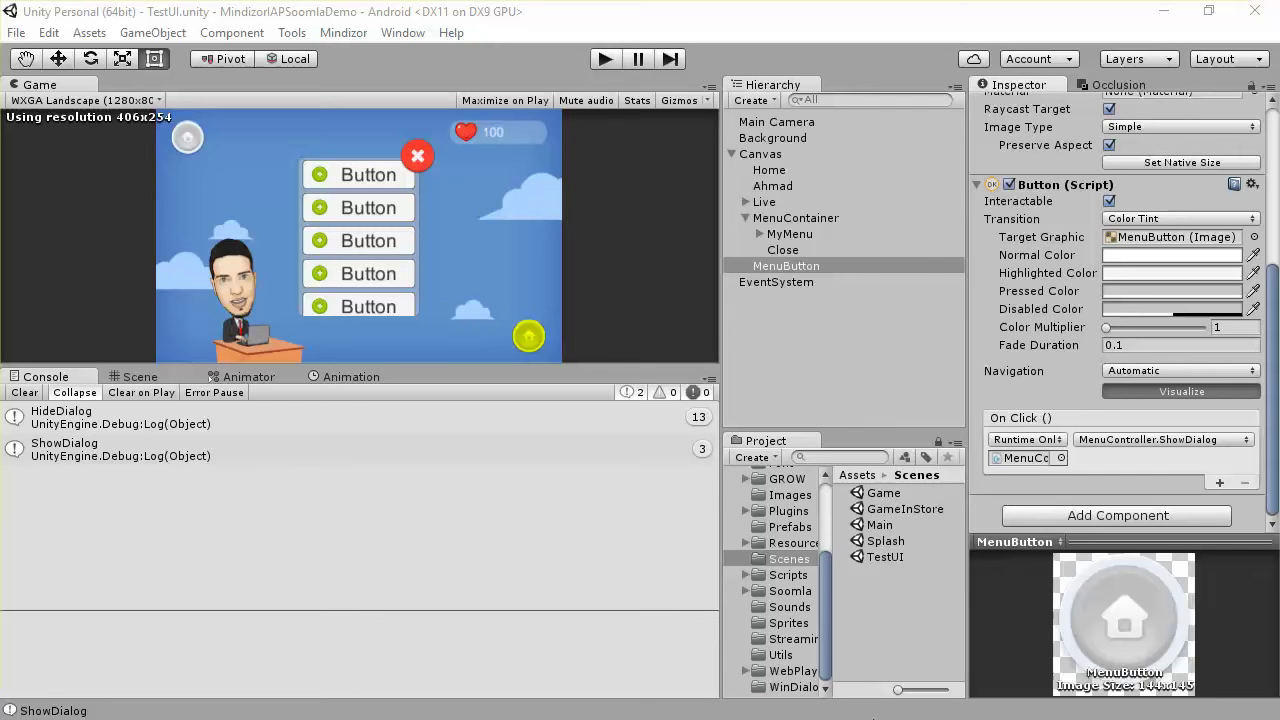
Review the hand-drawn menu animation state diagram in the untitled Paint drawing, then return to Unity
left_click(873, 712)
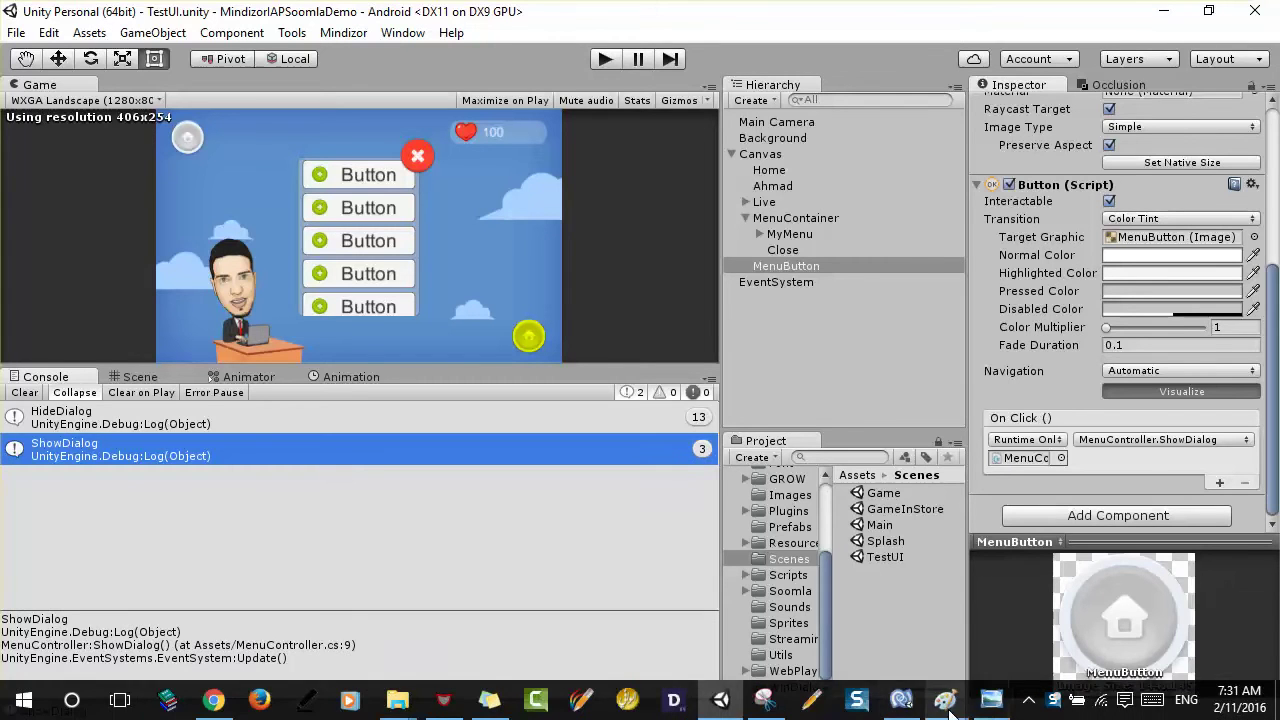
mouse_move(945, 700)
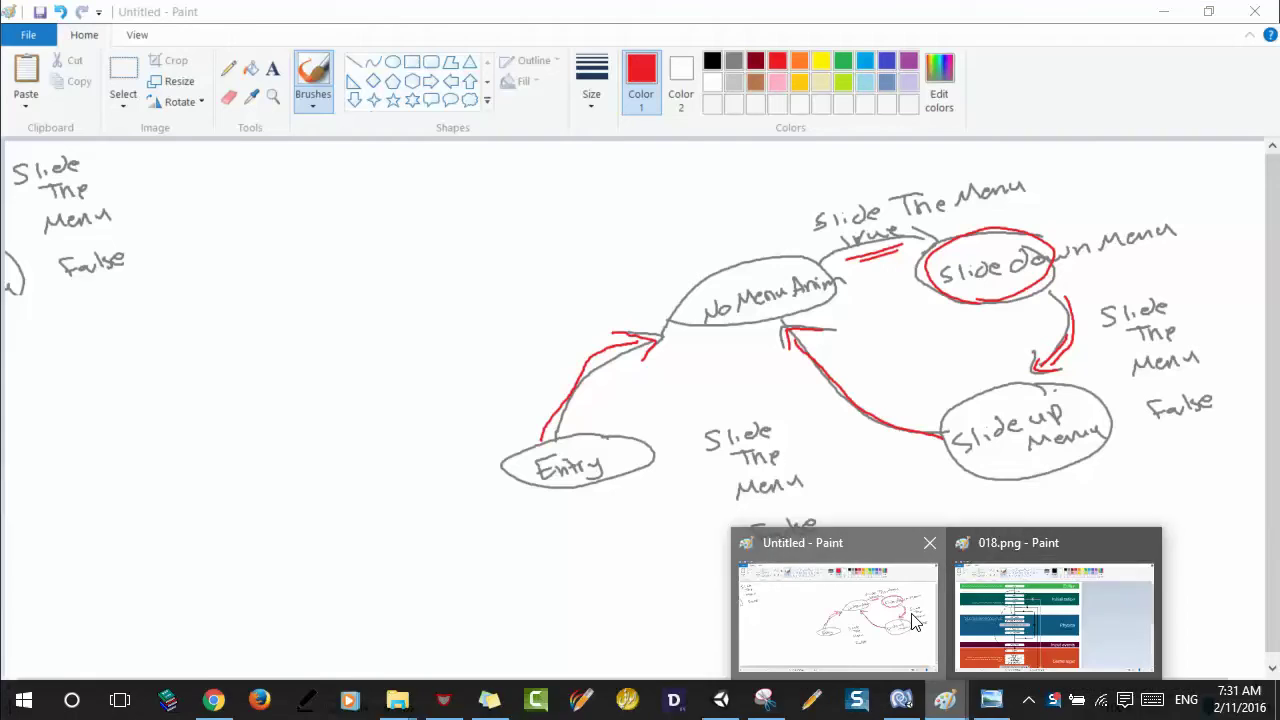
left_click(912, 620)
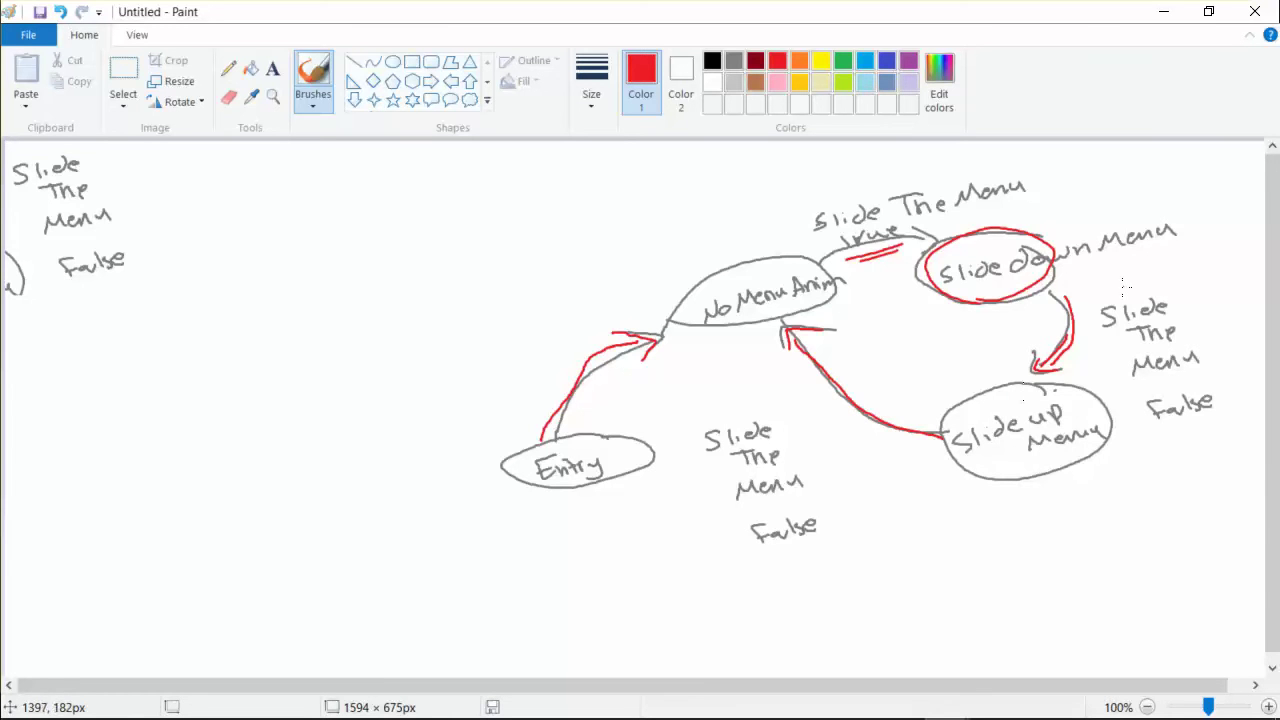
left_click(1166, 12)
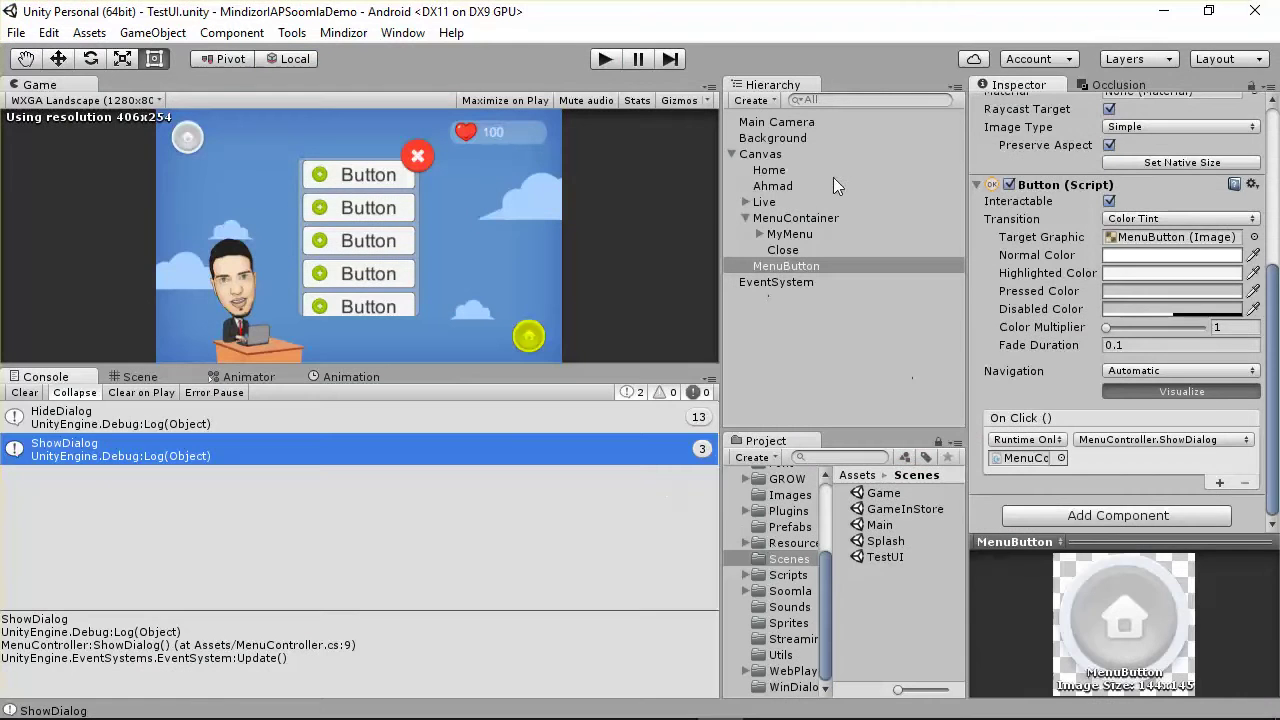
Select the MenuContainer object and bring up the Animation window for it
left_click(798, 222)
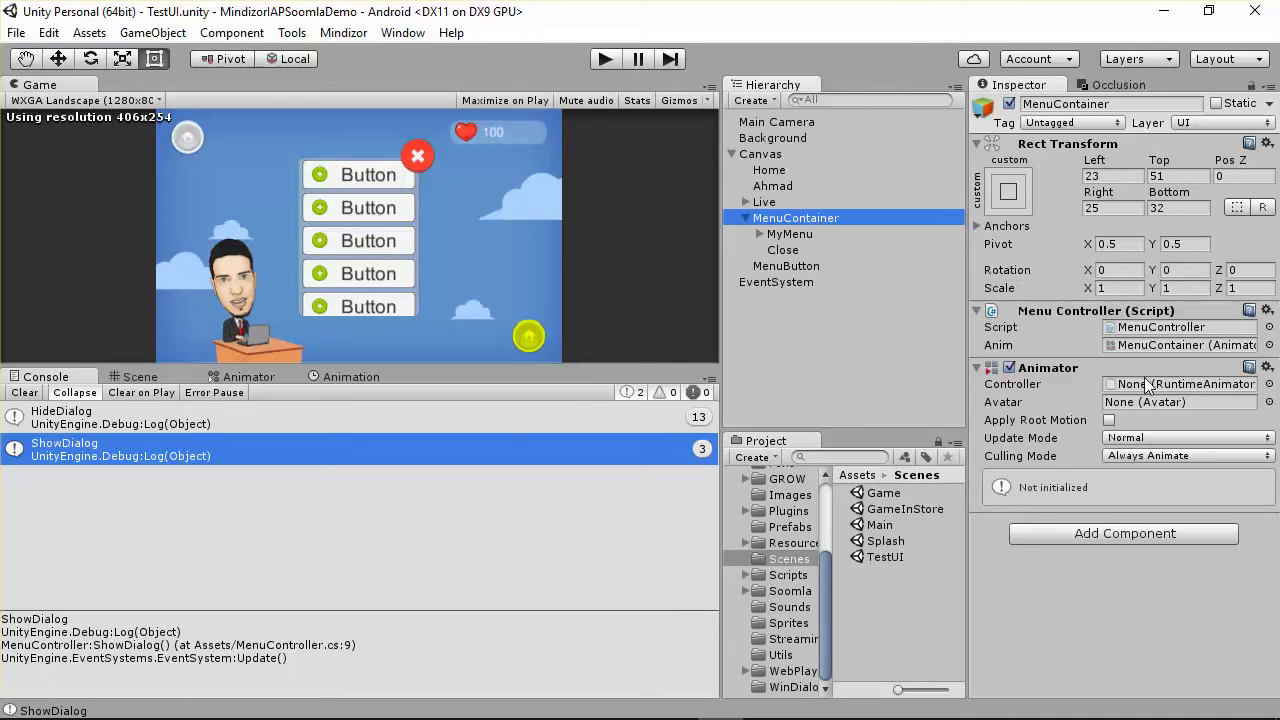
left_click(276, 376)
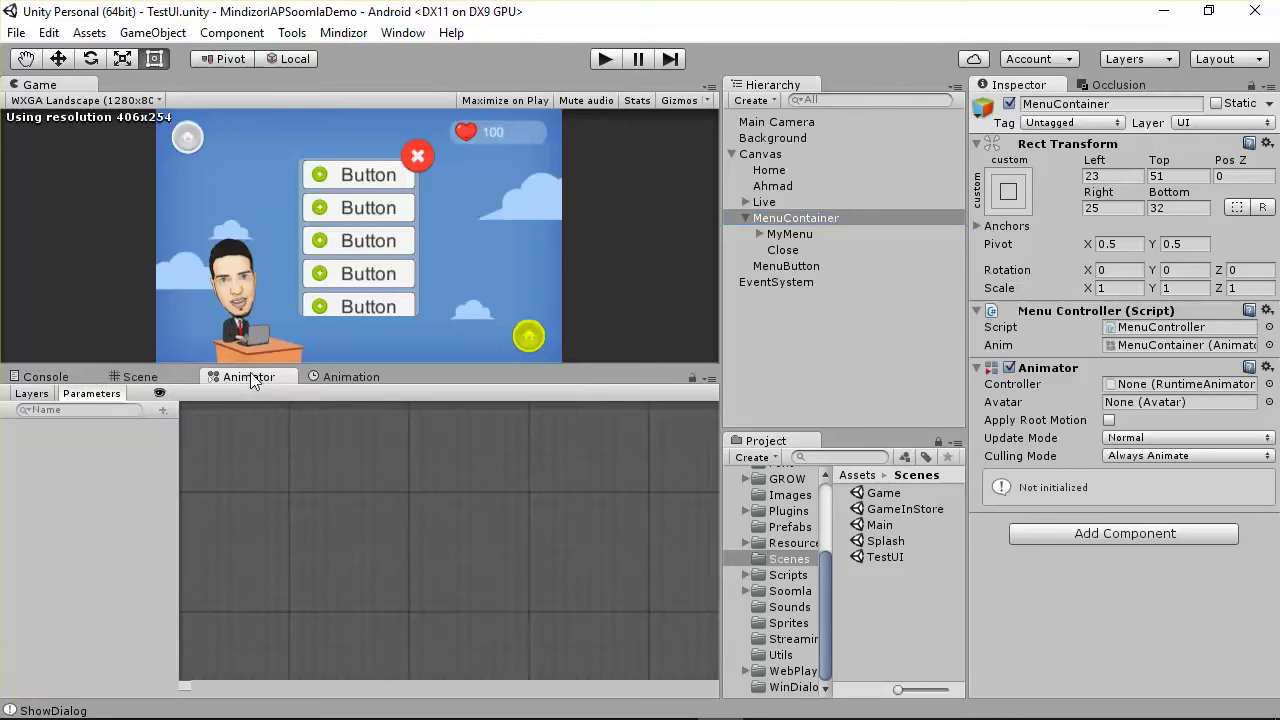
left_click(352, 374)
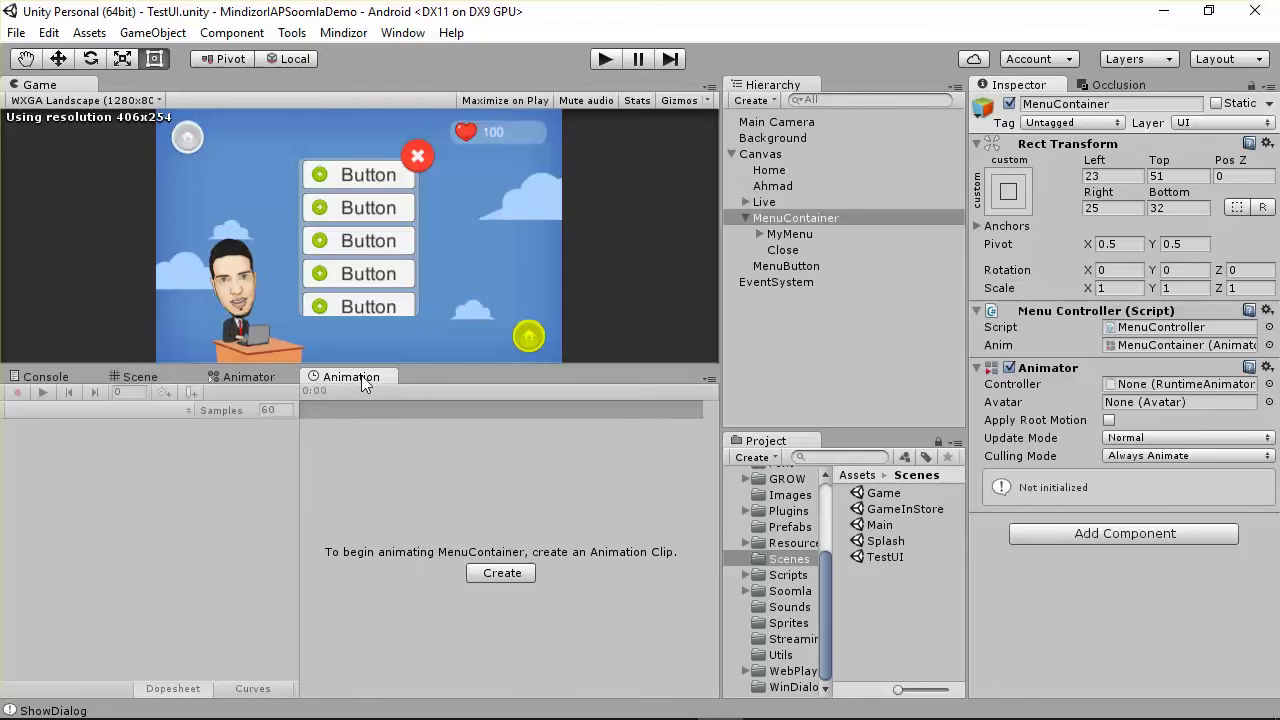
left_click(403, 32)
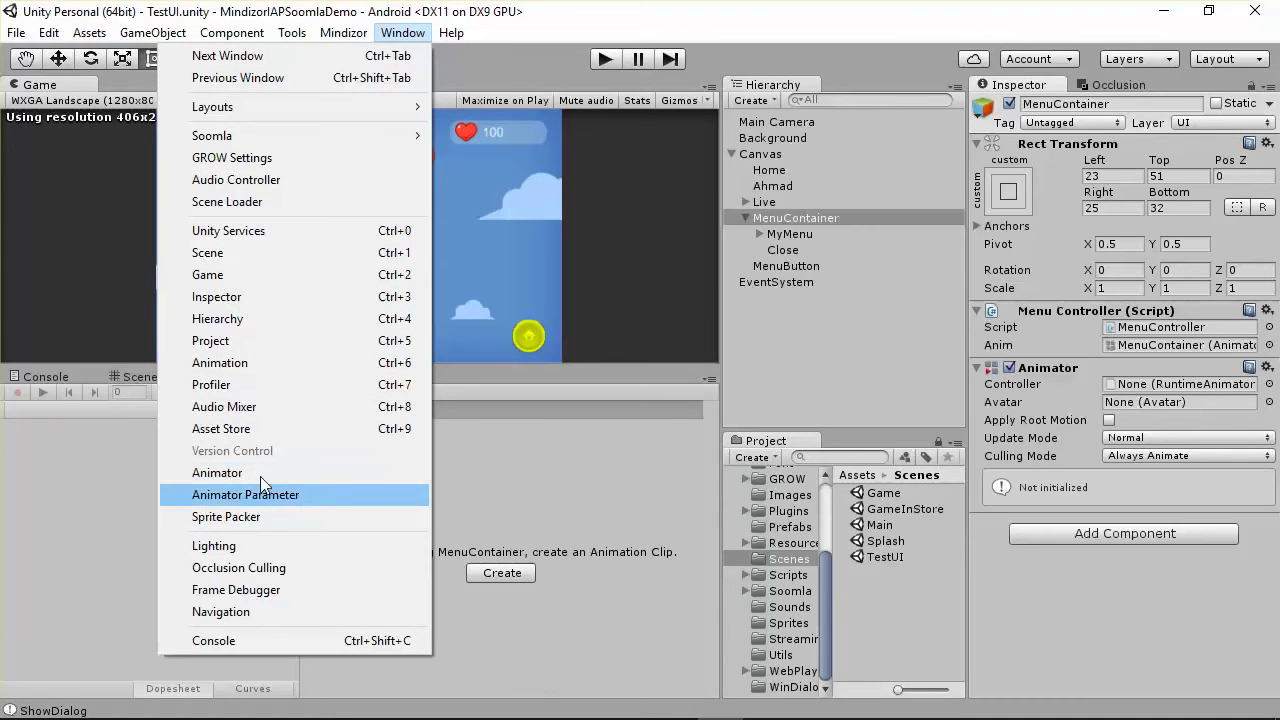
left_click(243, 362)
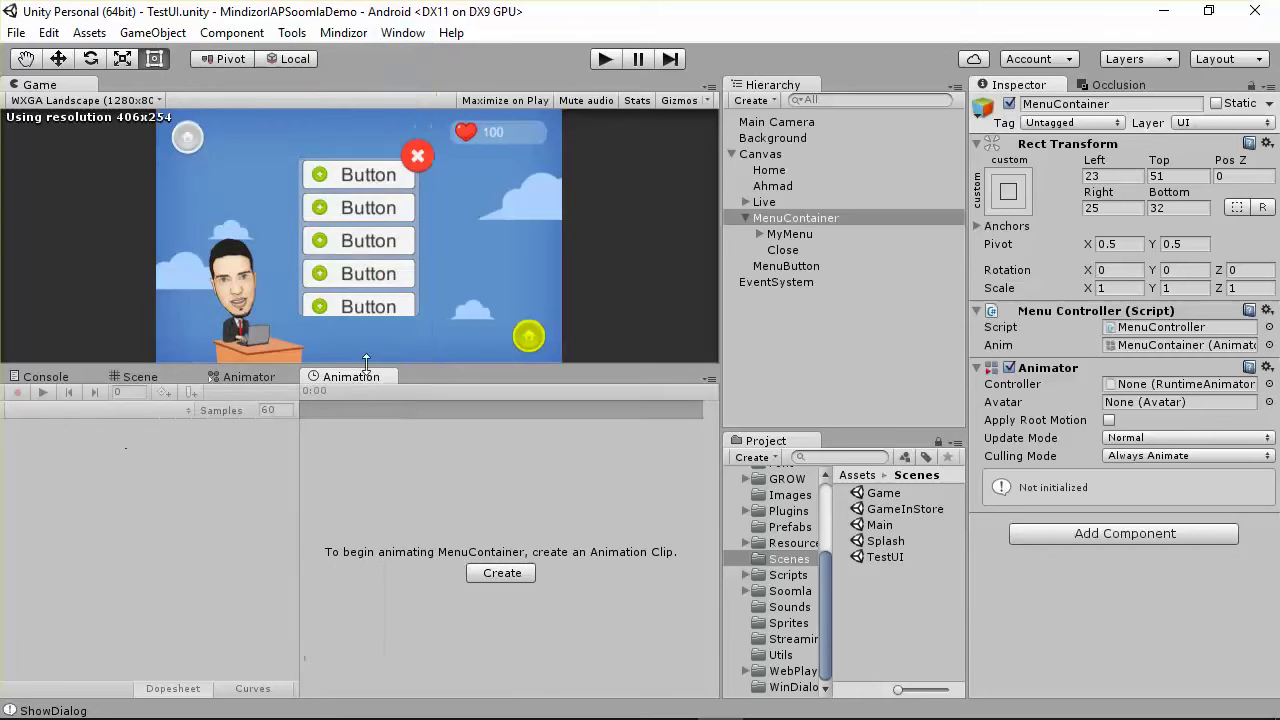
Start a new animation clip for MenuContainer and create and open a folder named Anim inside Assets for saving it
left_click(522, 570)
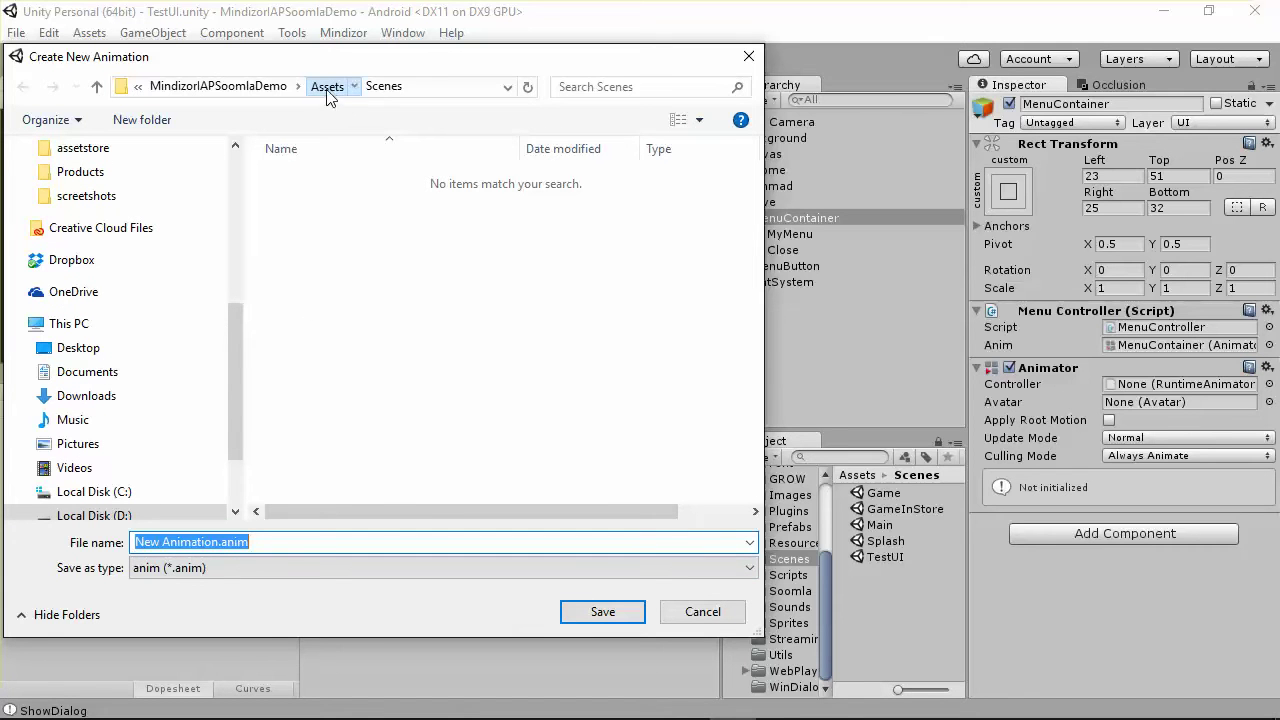
left_click(327, 87)
left_click(173, 120)
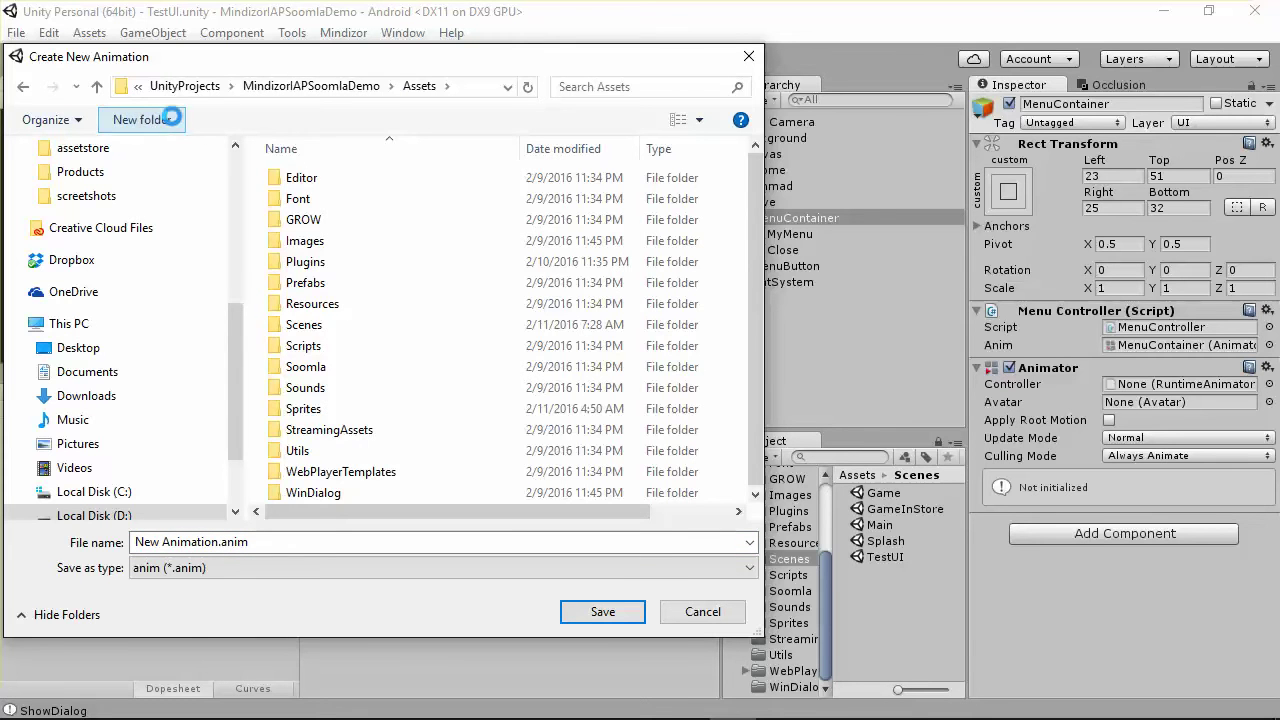
type("A")
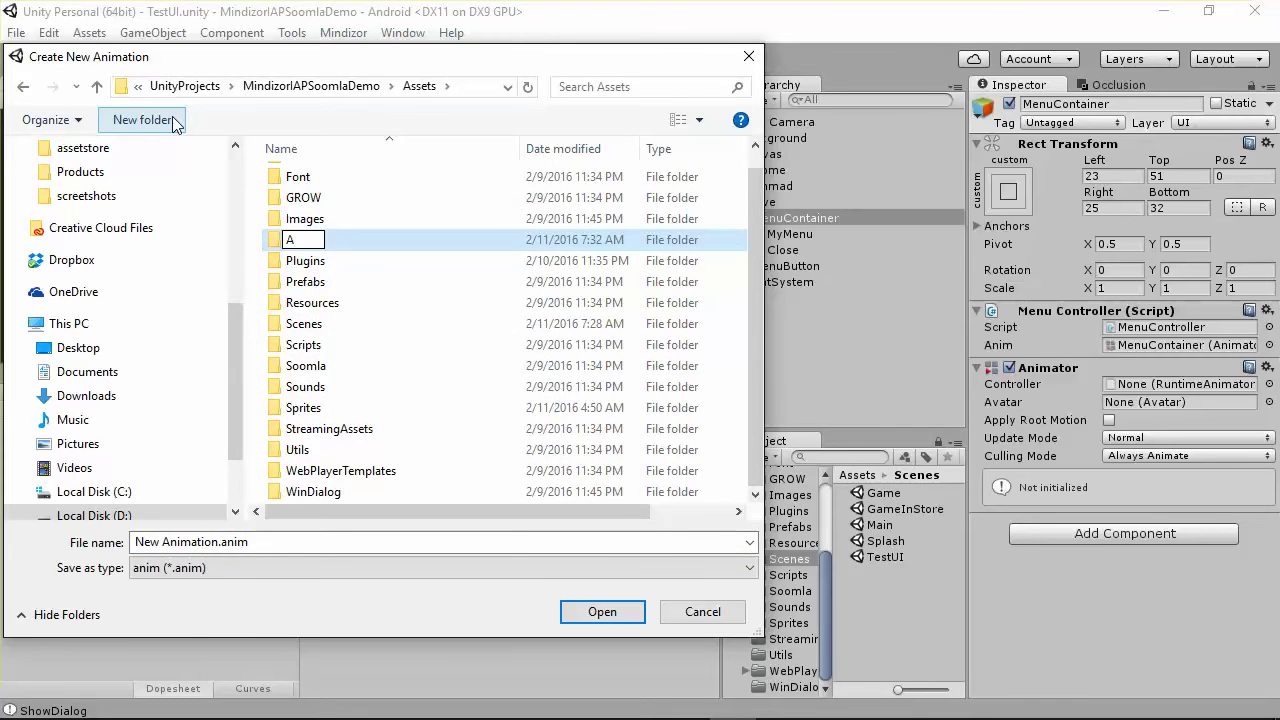
type("nu")
type("m")
key("Return")
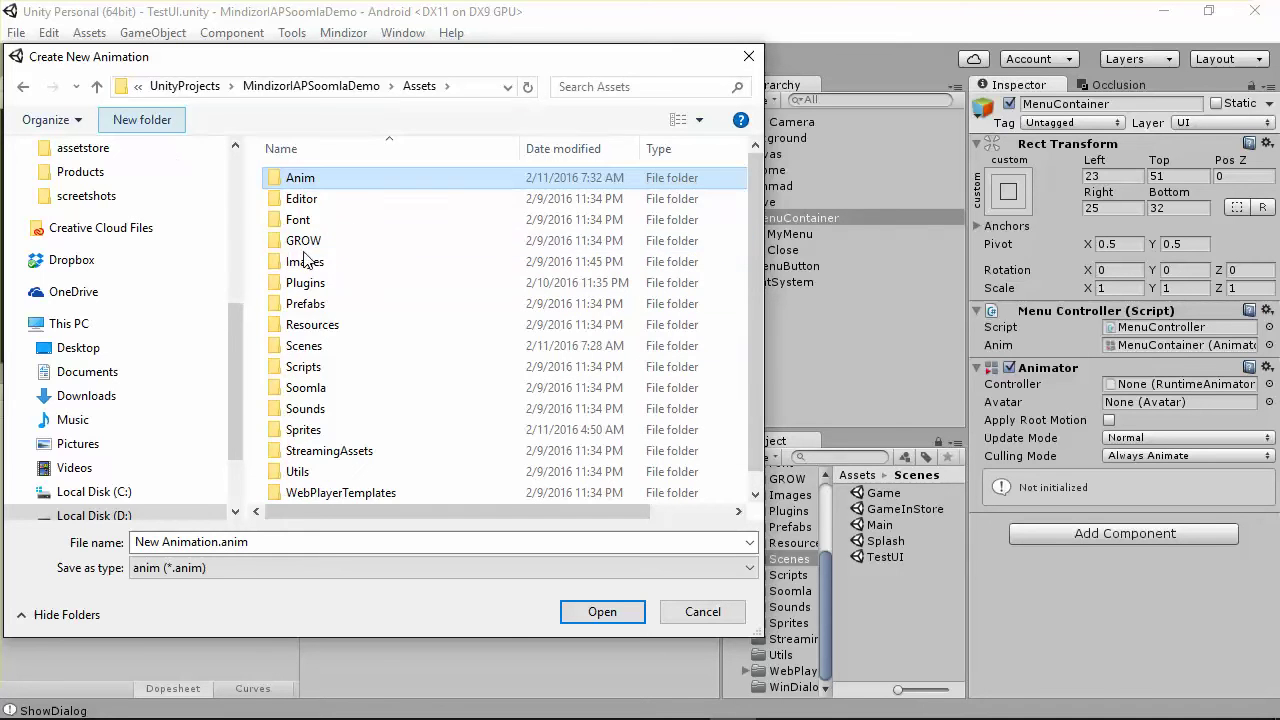
double_click(296, 181)
Name the first animation clip NoMenuAnim.anim and save it in the Anim folder
left_click(160, 541)
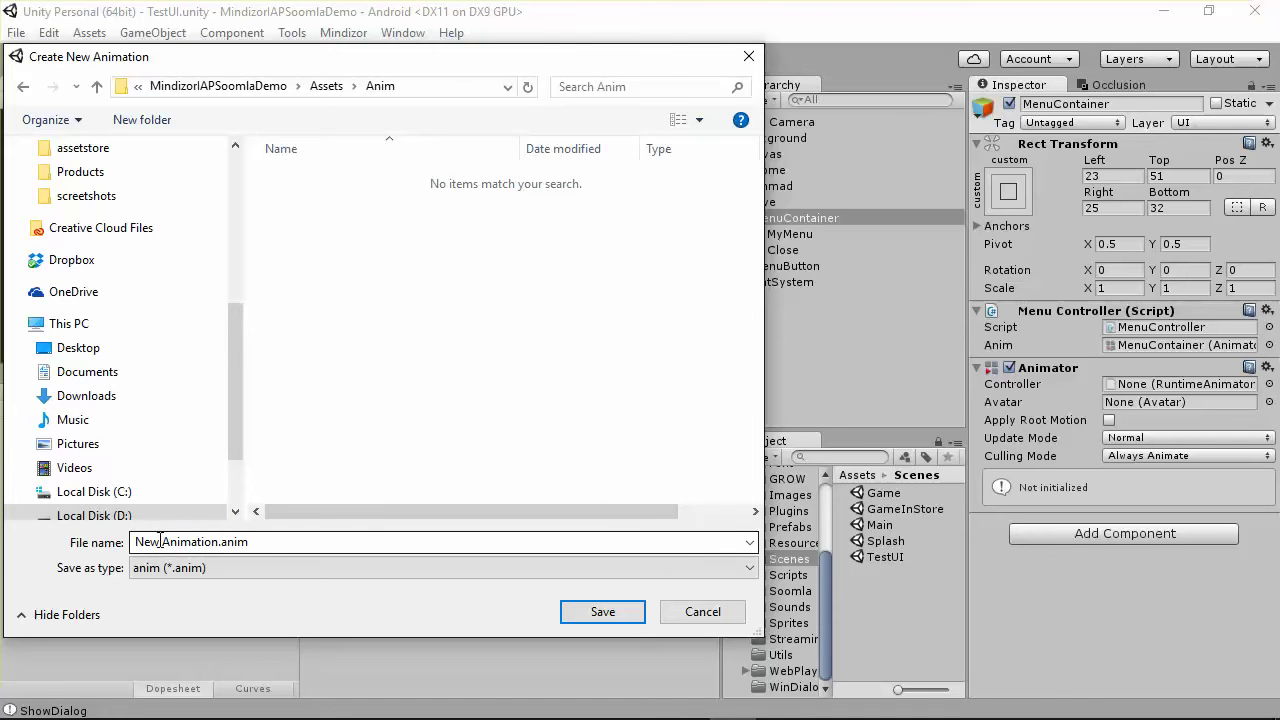
key("ctrl+a")
left_click_drag(163, 541, 88, 540)
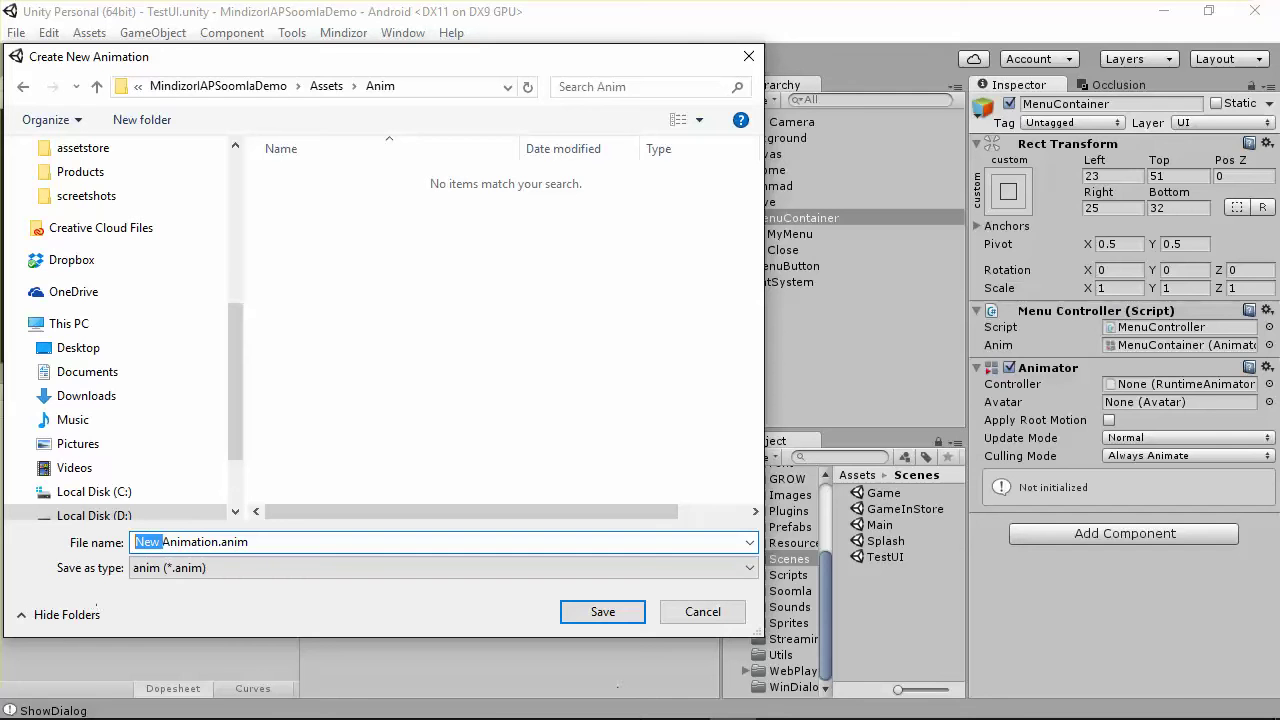
left_click(965, 700)
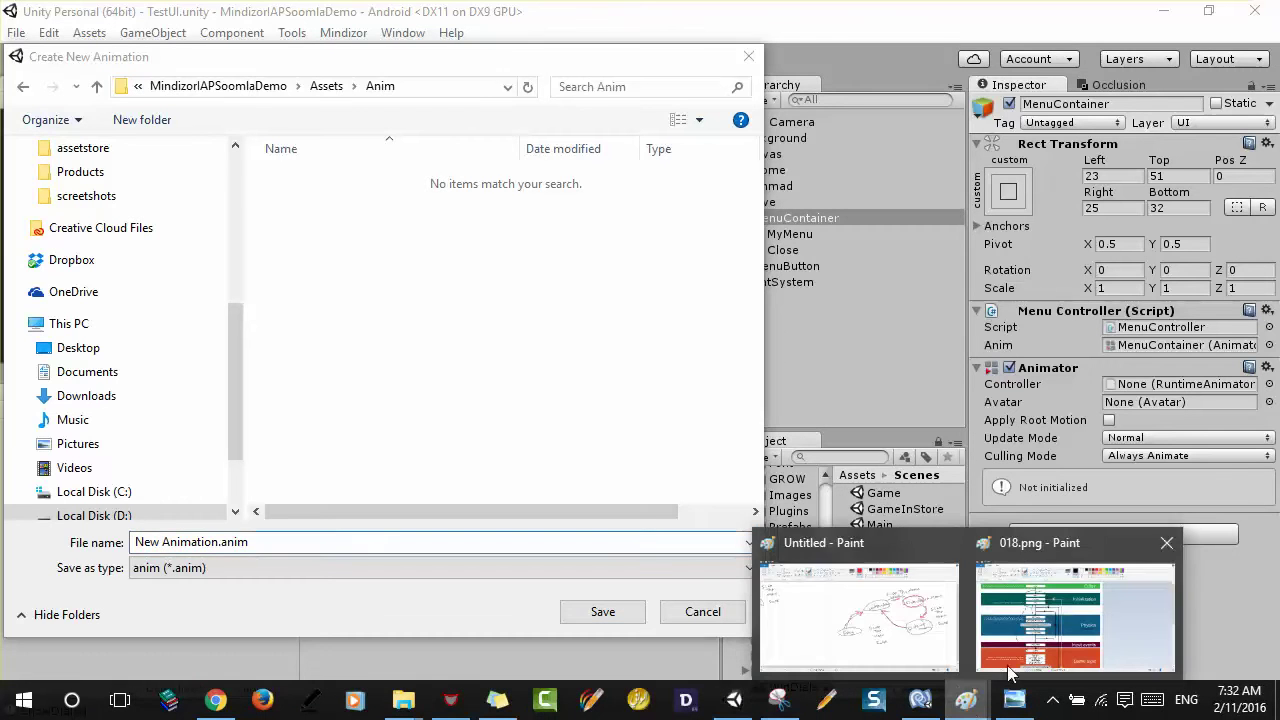
mouse_move(866, 628)
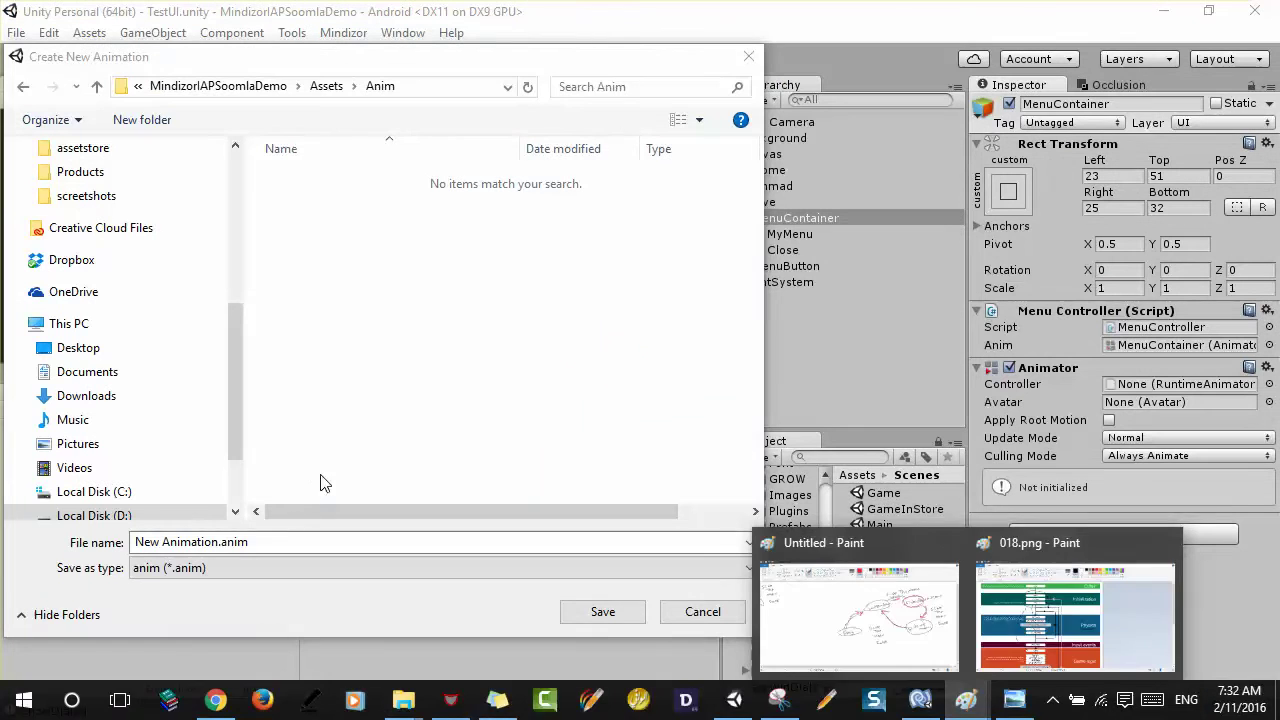
left_click(277, 543)
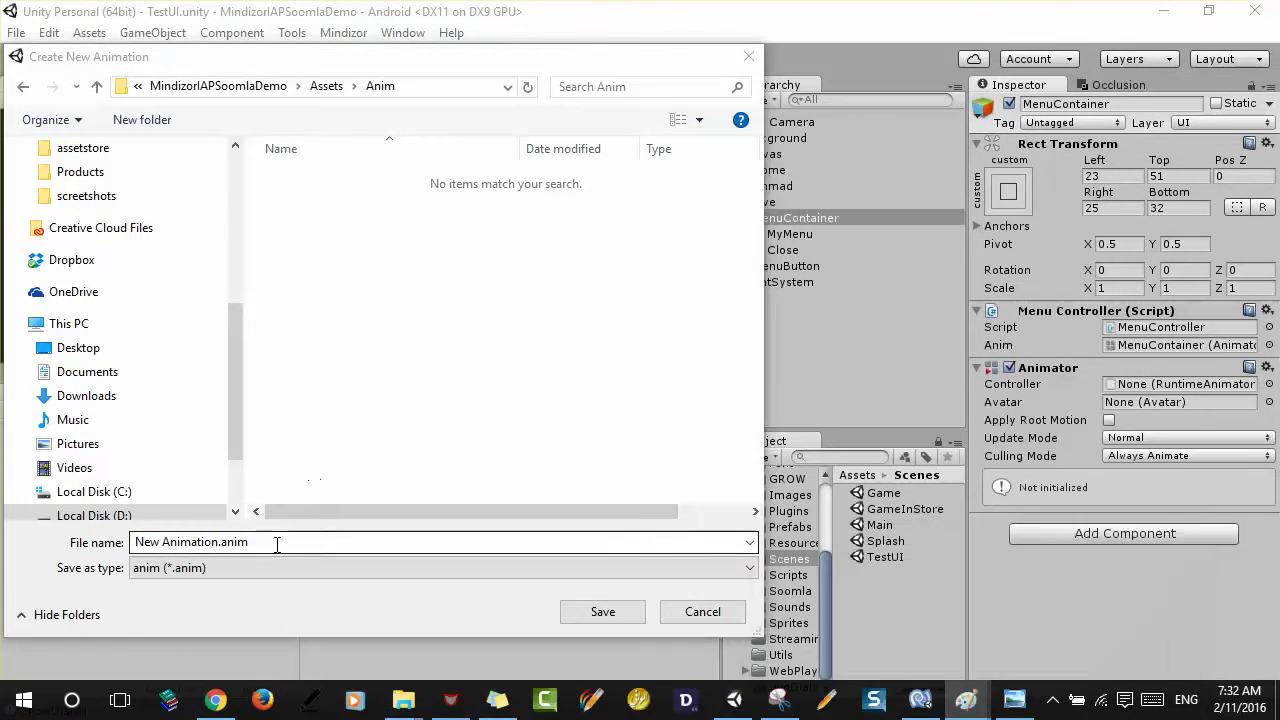
left_click_drag(219, 544, 5, 542)
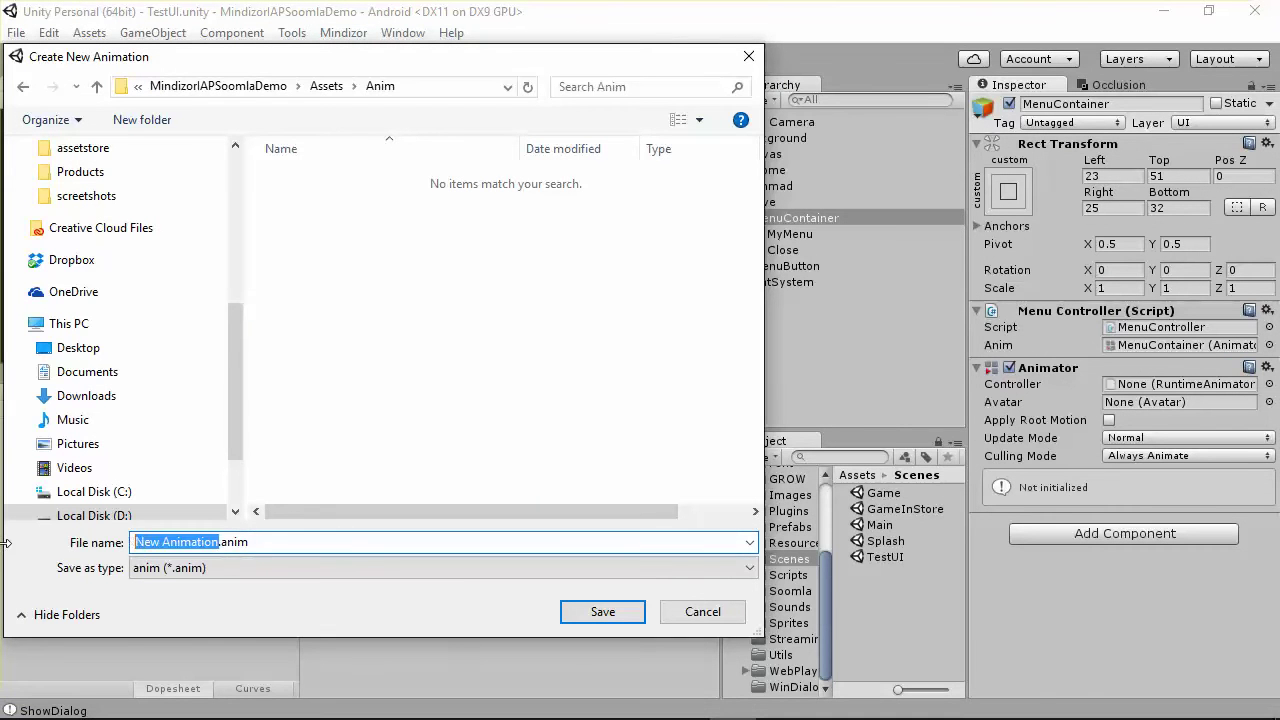
type("No")
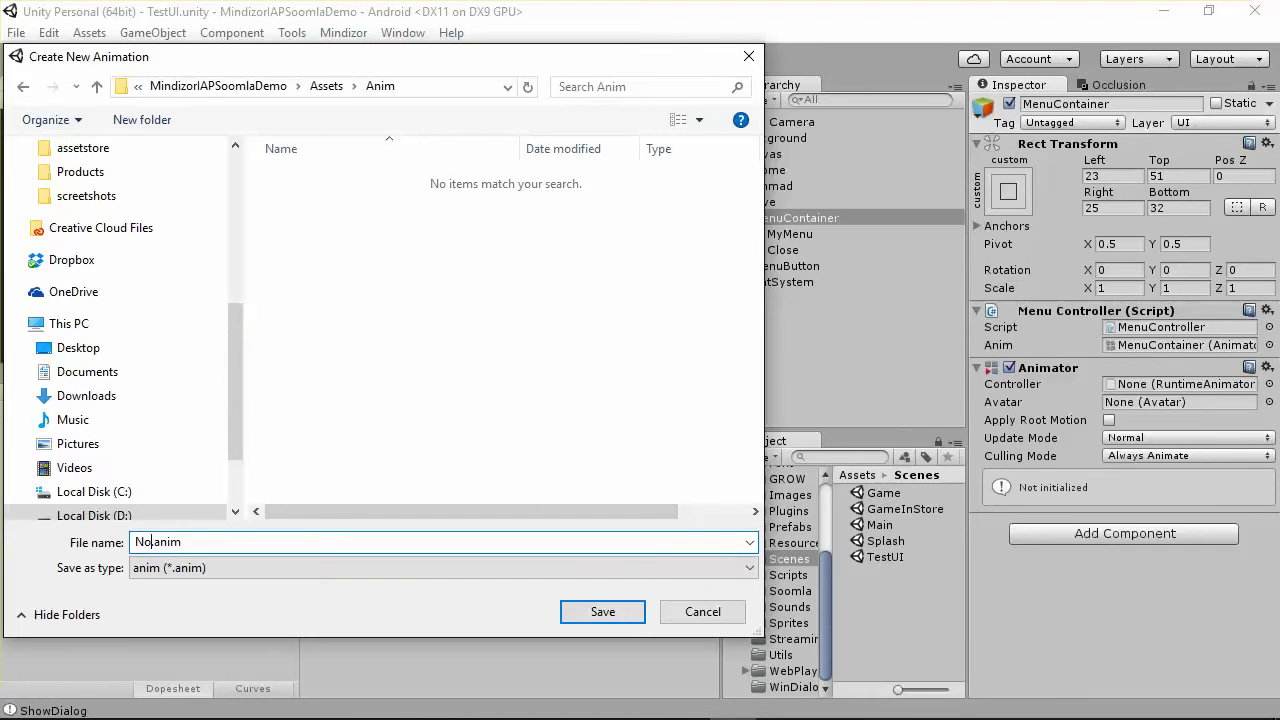
type("MenuAnim")
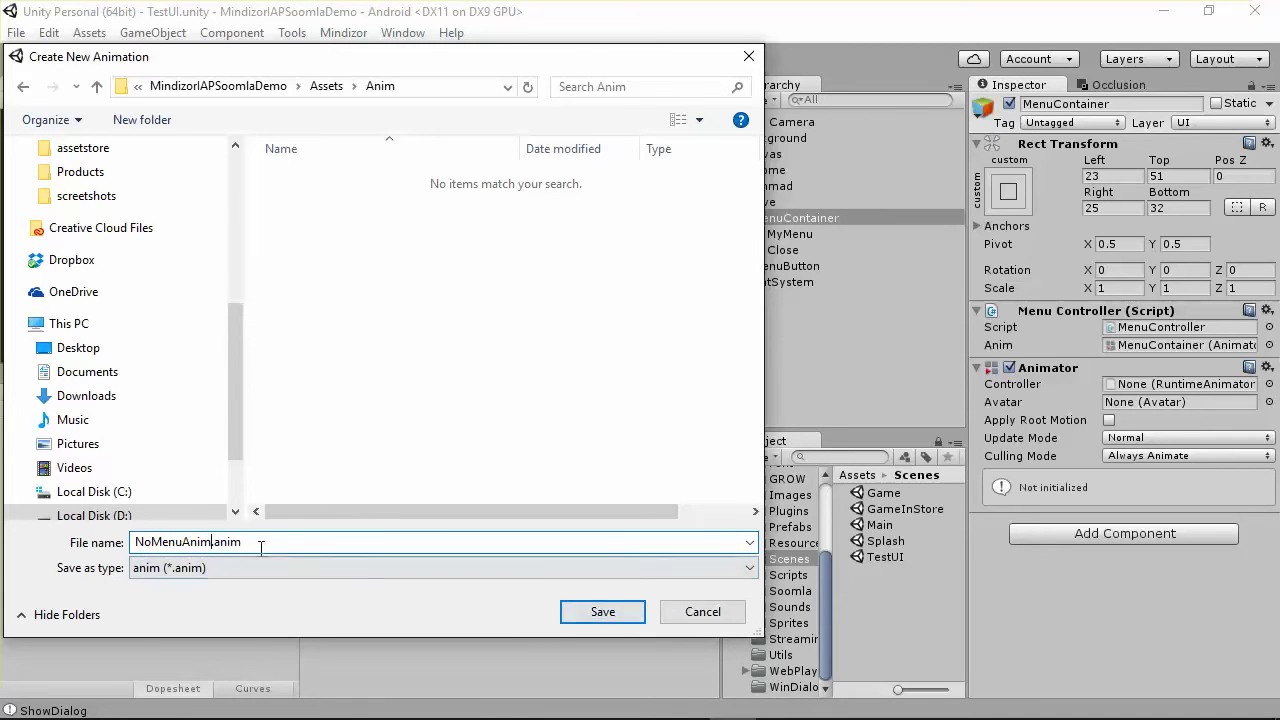
left_click(603, 612)
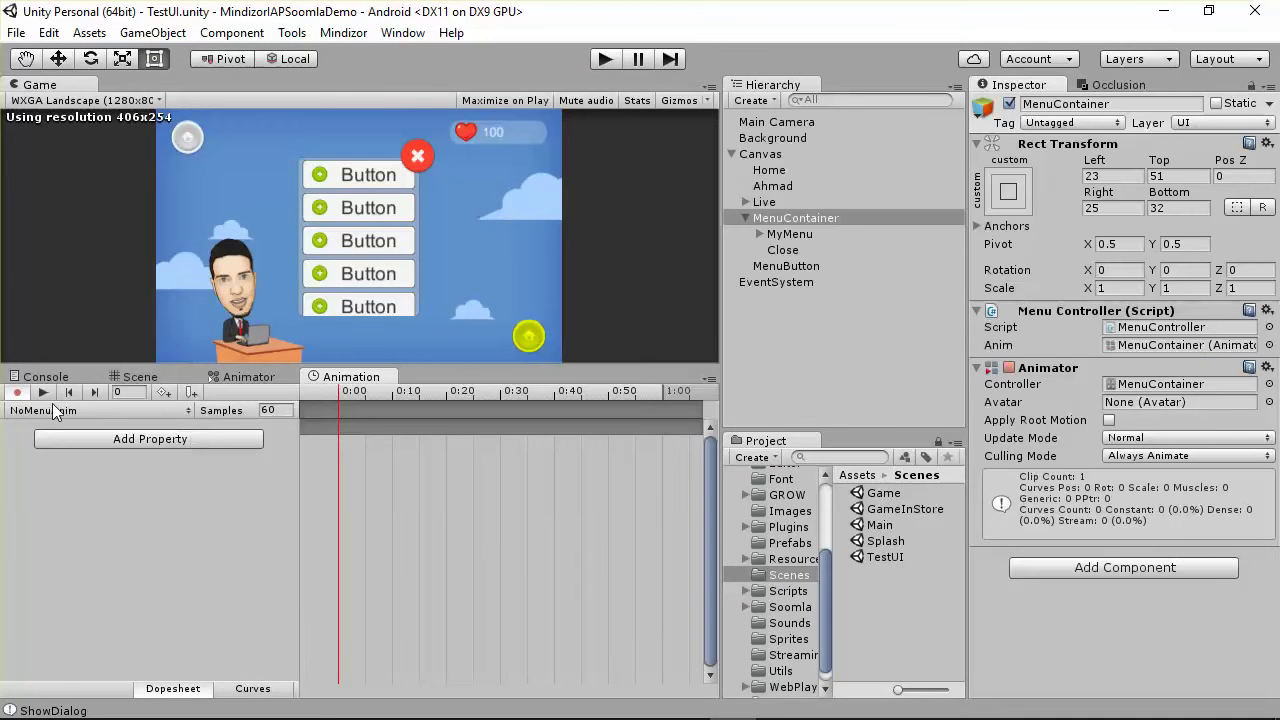
Create another clip for MenuContainer, check its state name in the Paint diagram, copy the file name and save it as SlideDownMenu.anim
left_click(95, 412)
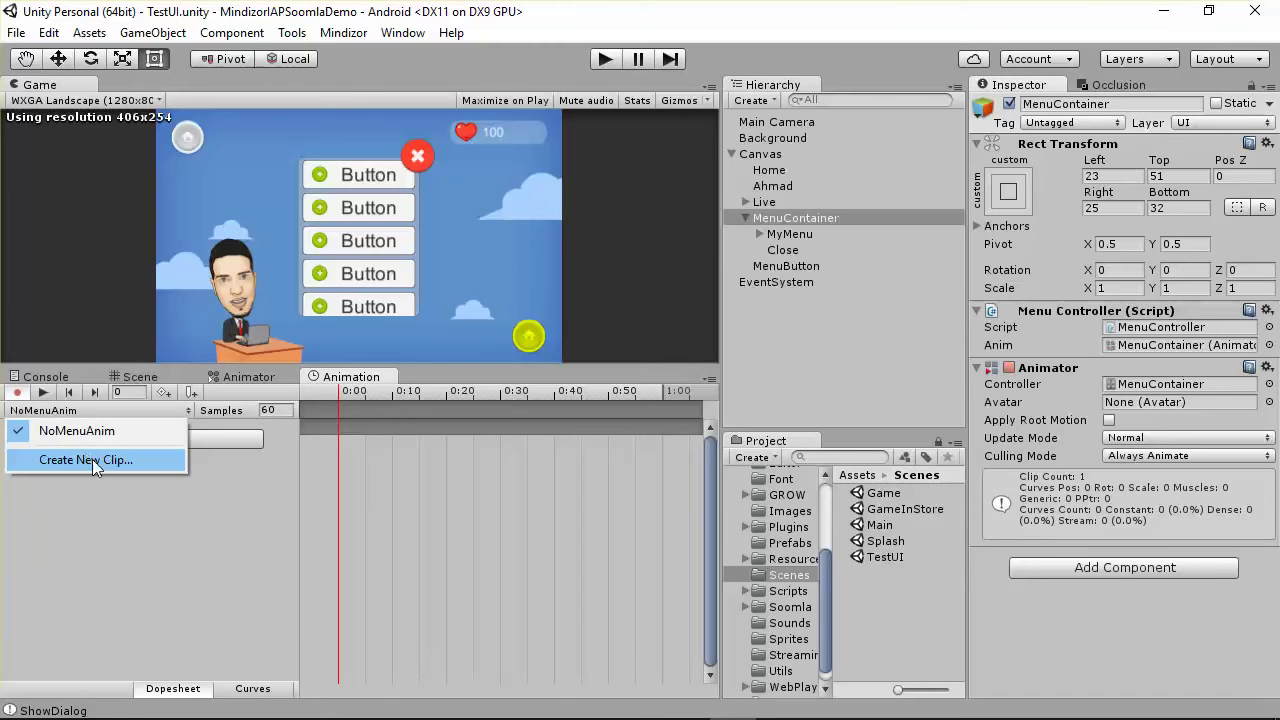
left_click(92, 459)
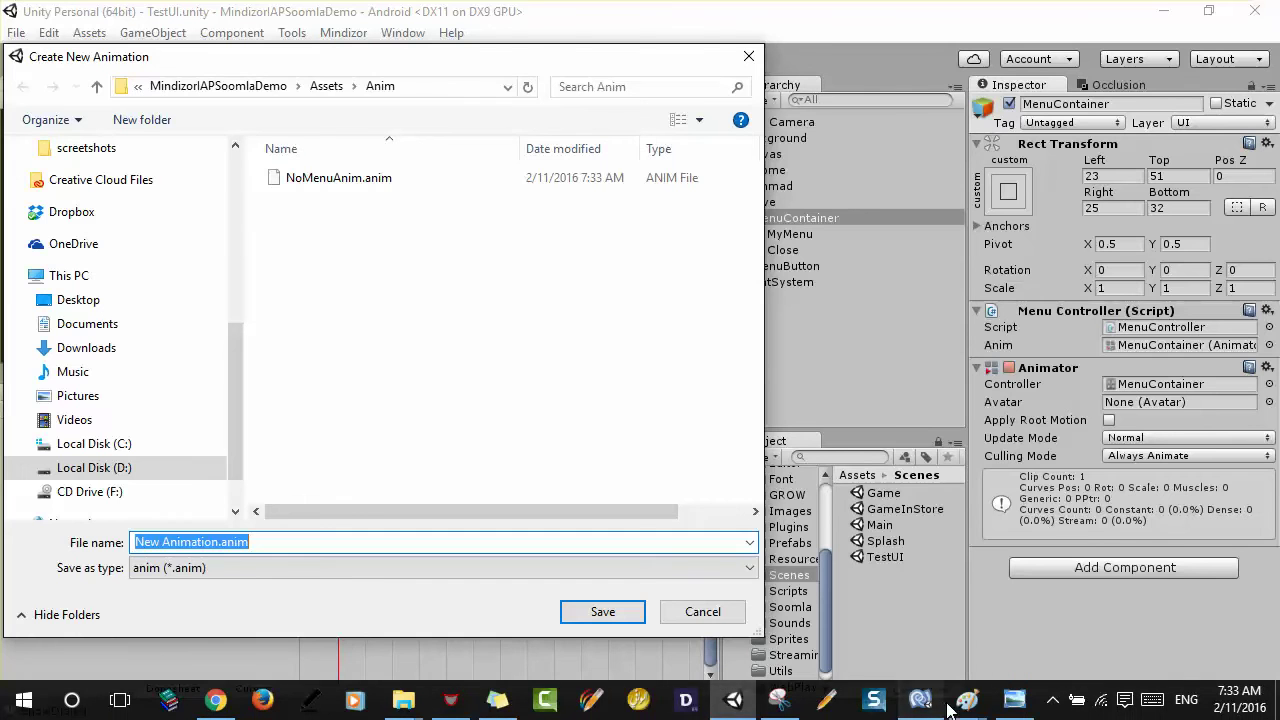
left_click(962, 704)
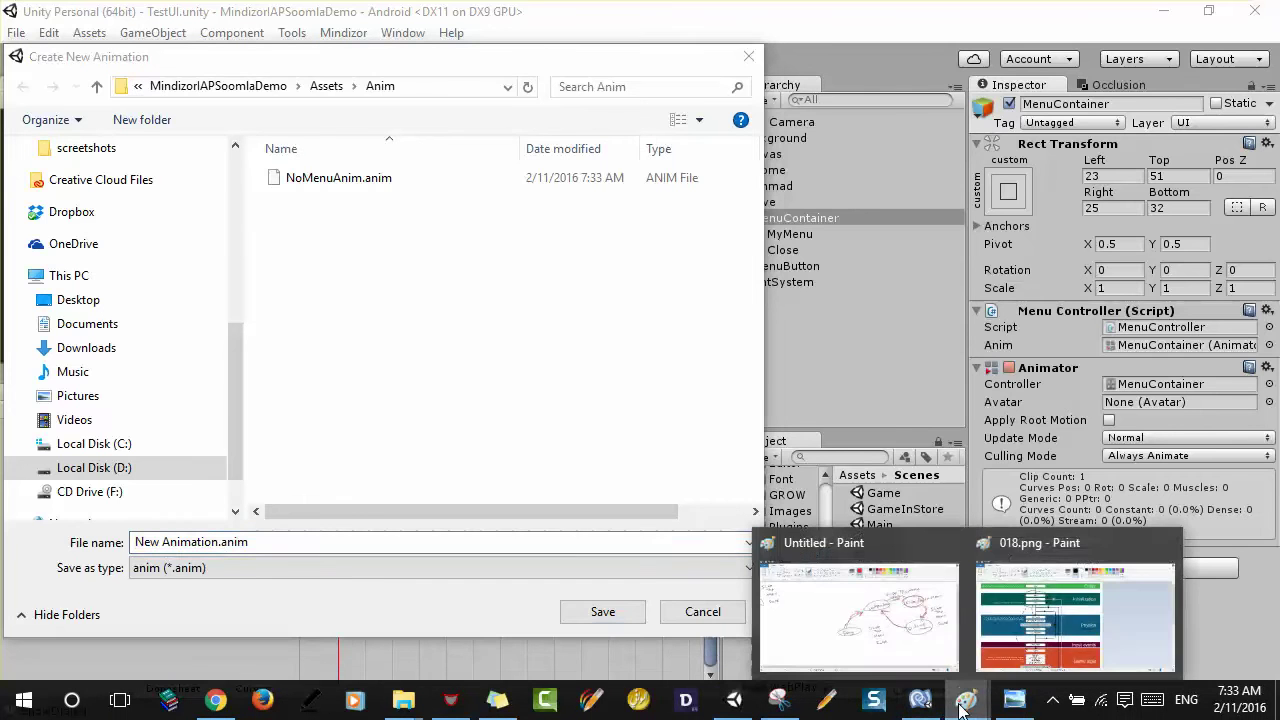
left_click(862, 635)
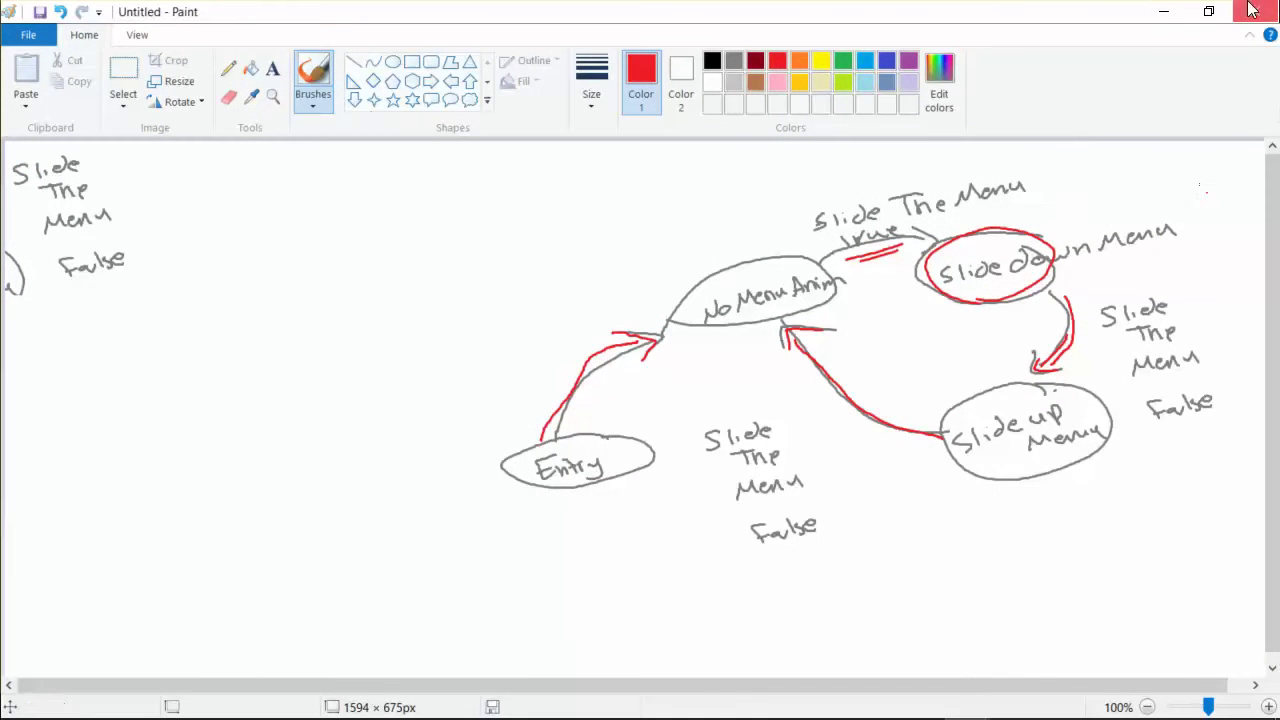
left_click(1162, 16)
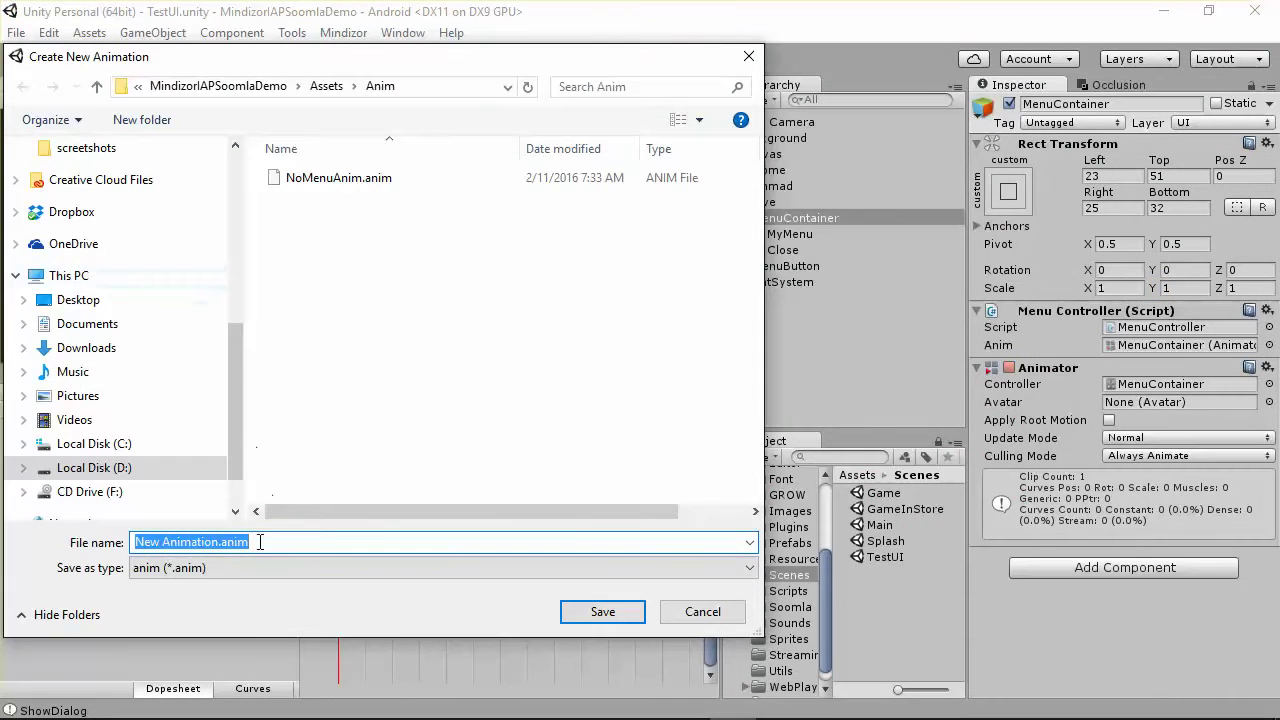
left_click_drag(216, 548, 5, 524)
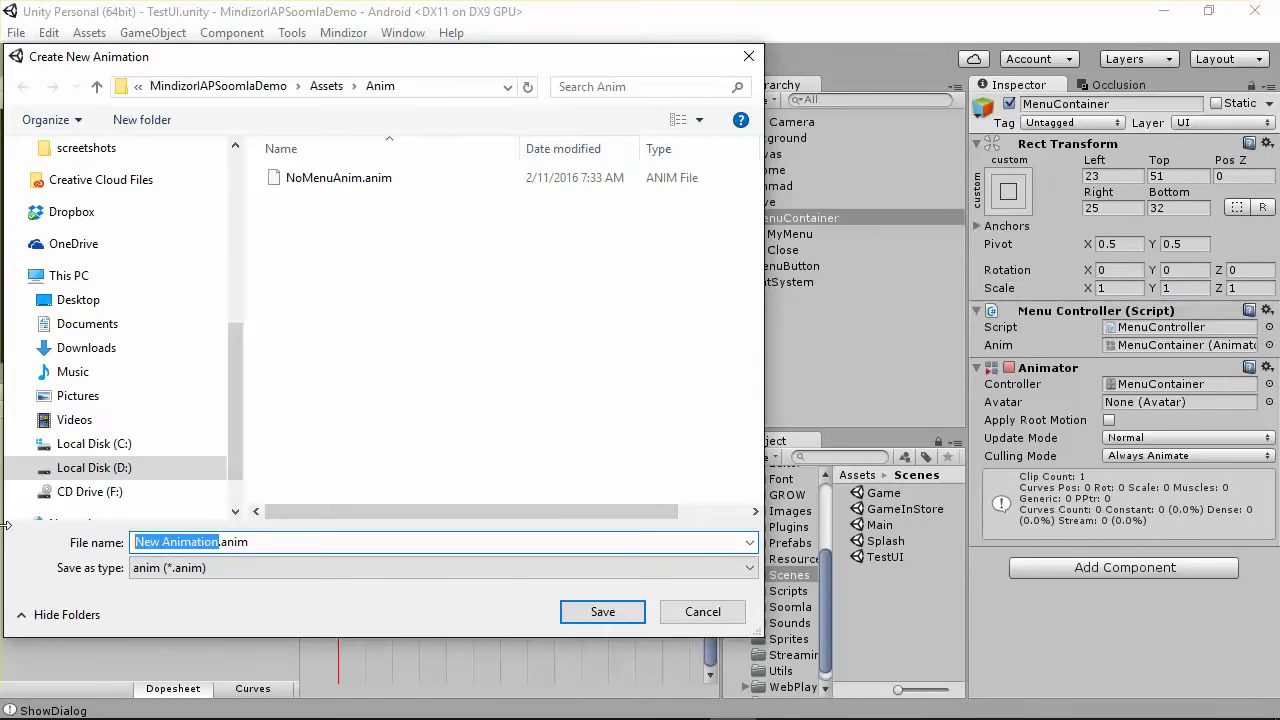
type("S")
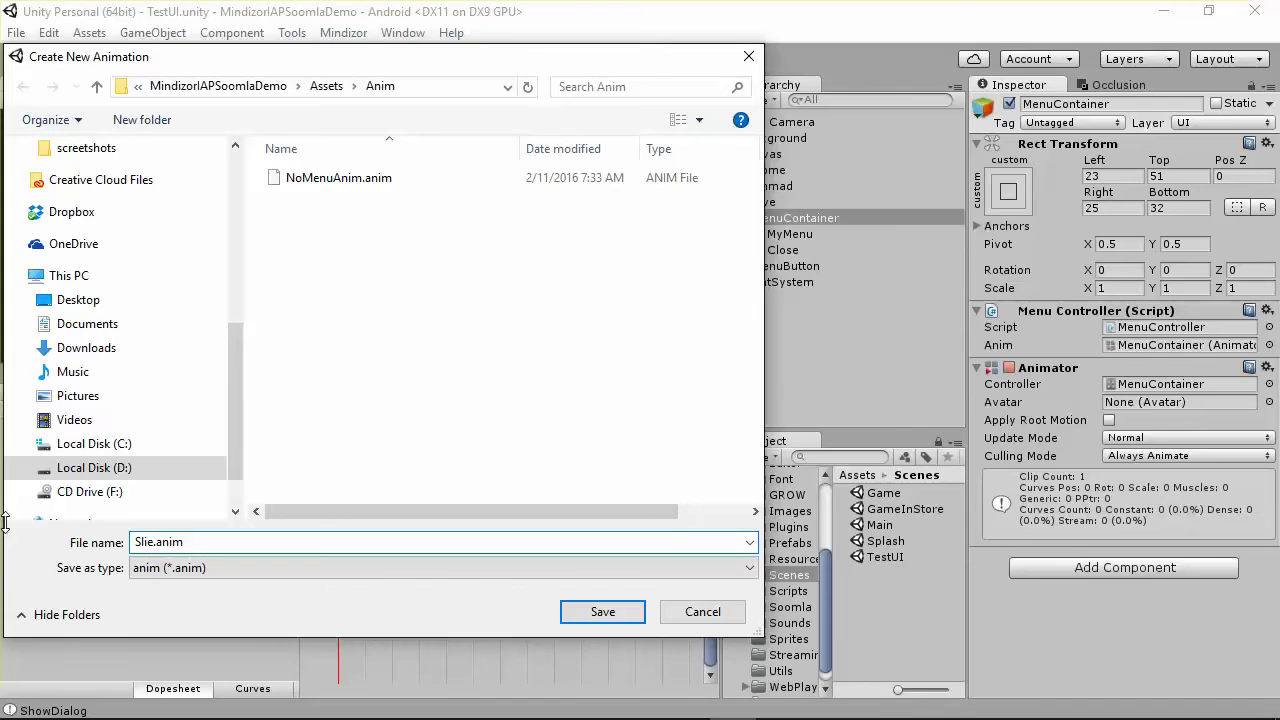
type("lide")
type("u")
key("ctrl+a")
key("ctrl+c")
left_click(603, 611)
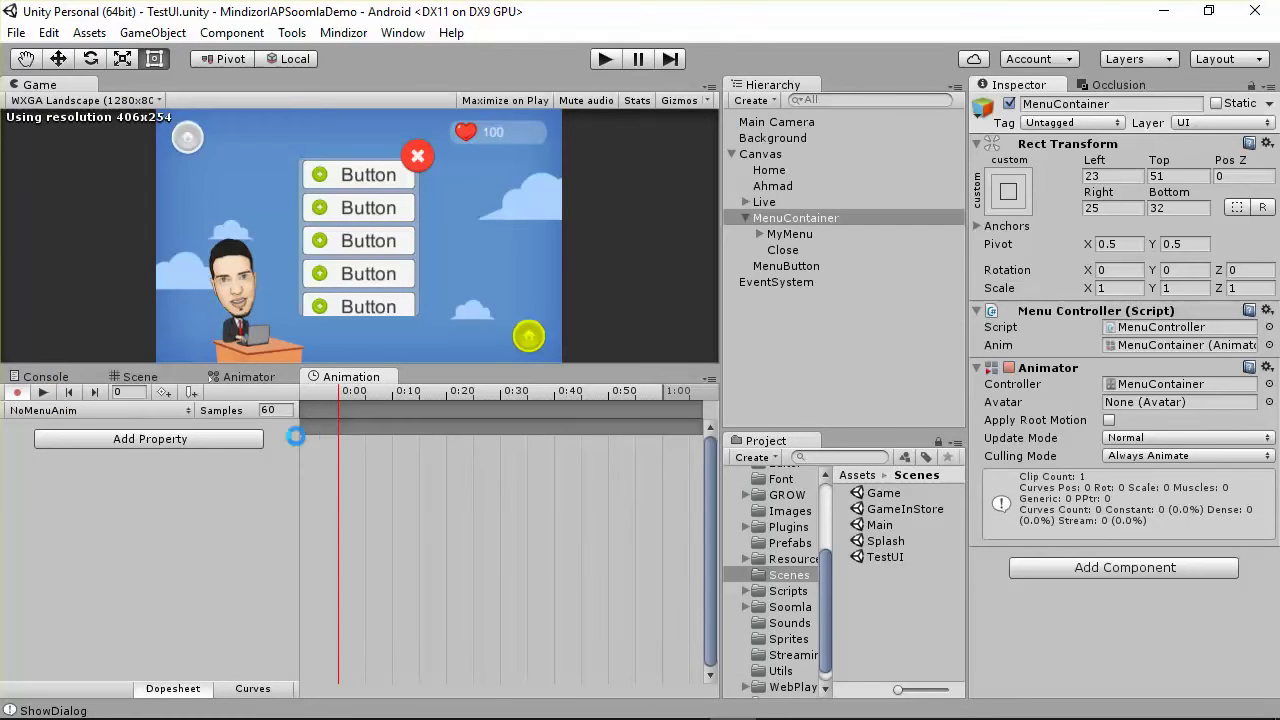
Create a third clip for MenuContainer, adapting the copied file name to SlideUpMenu.anim, and save it in the Anim folder
left_click(95, 410)
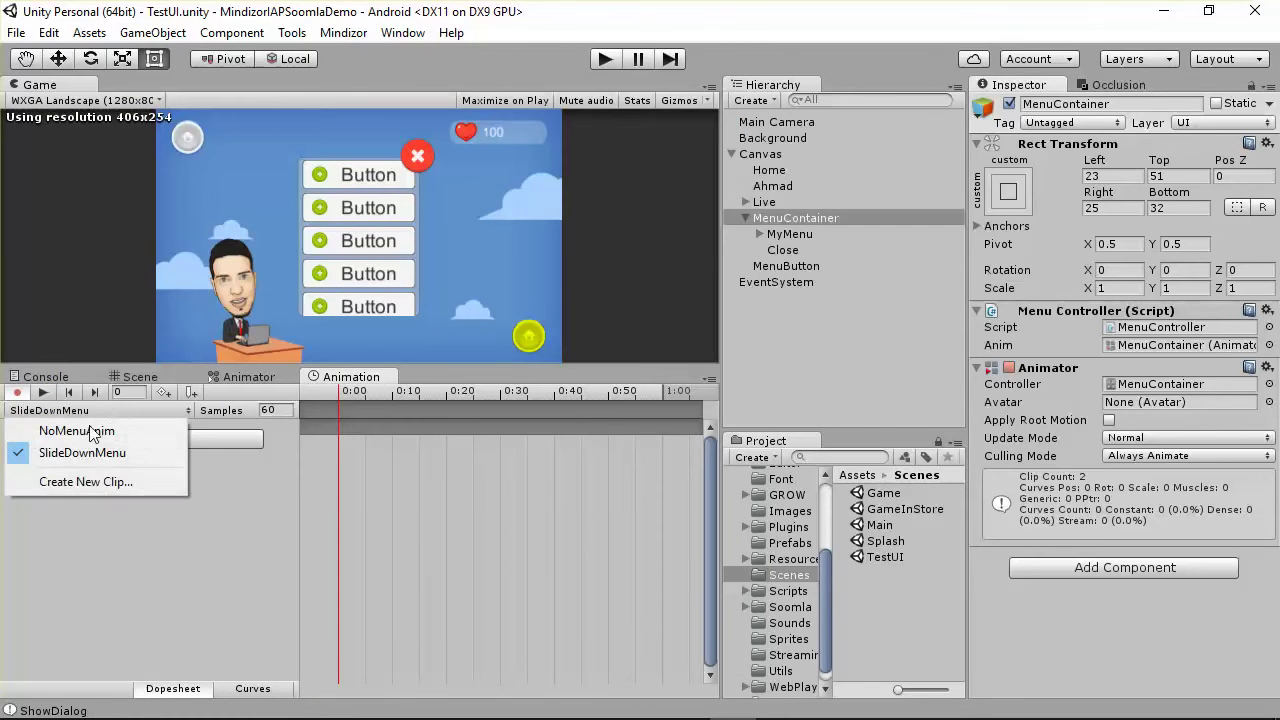
left_click(85, 482)
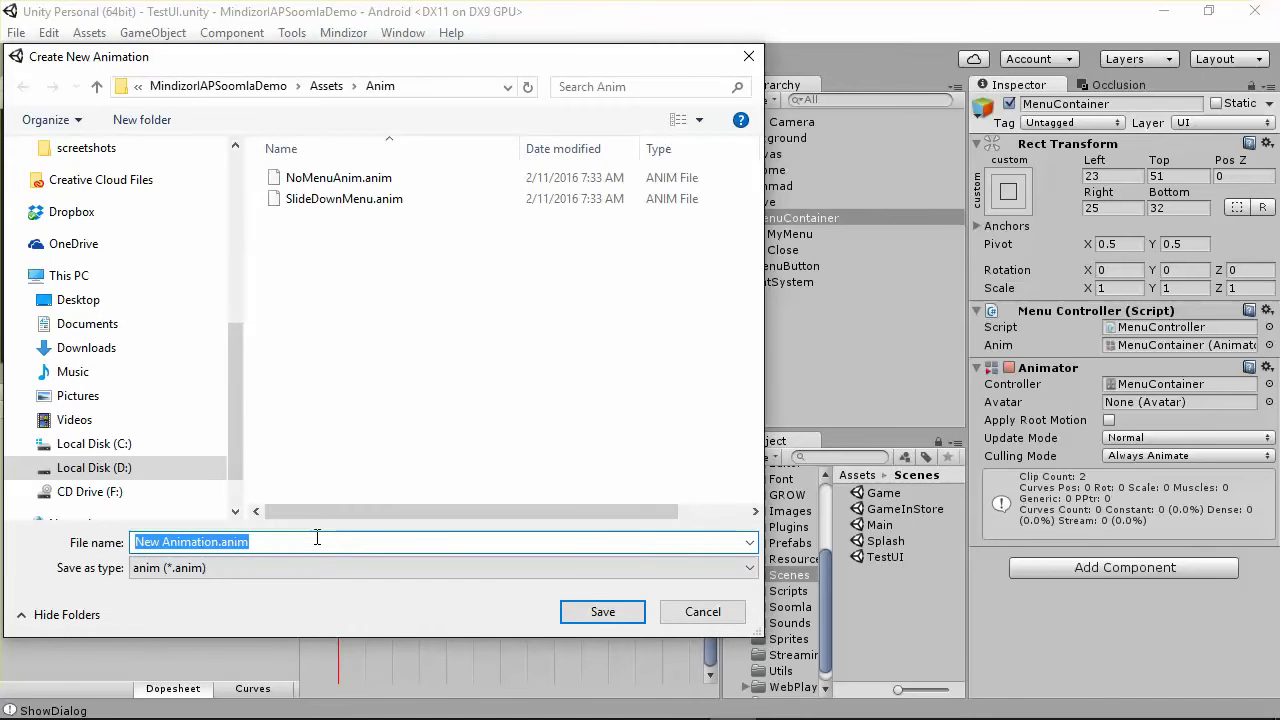
key("ctrl+v")
left_click_drag(160, 541, 188, 541)
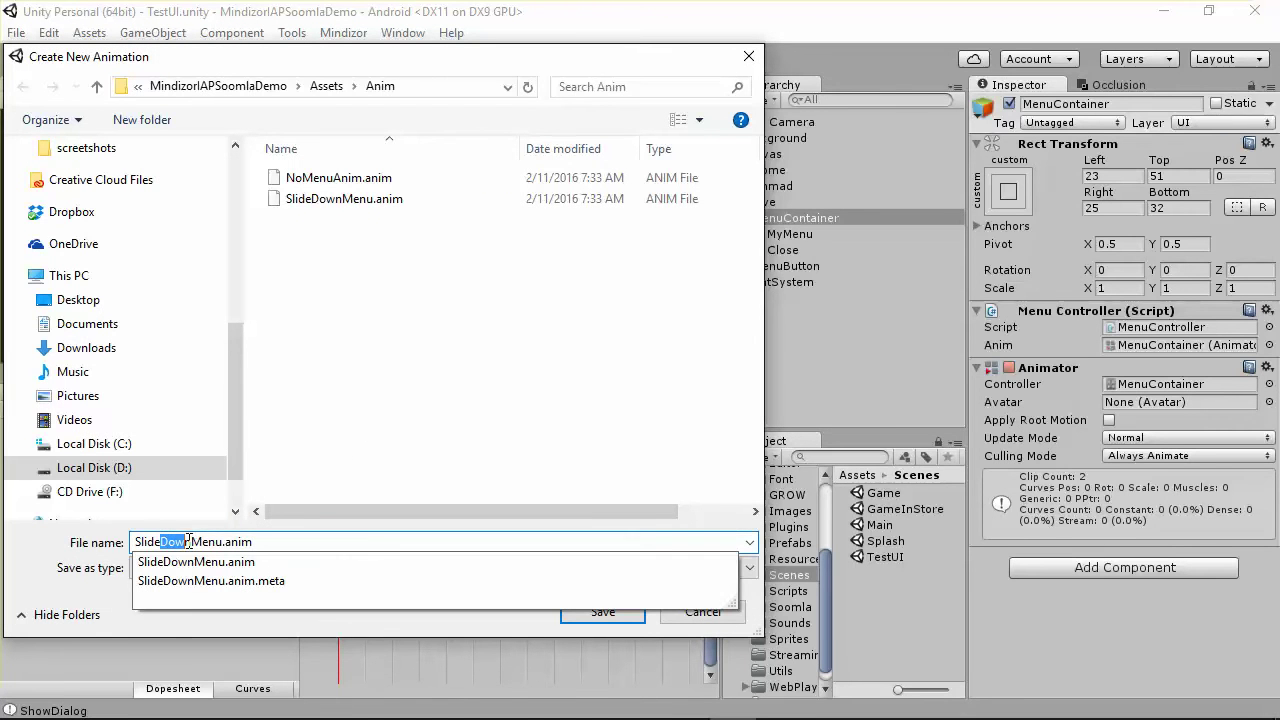
type("U")
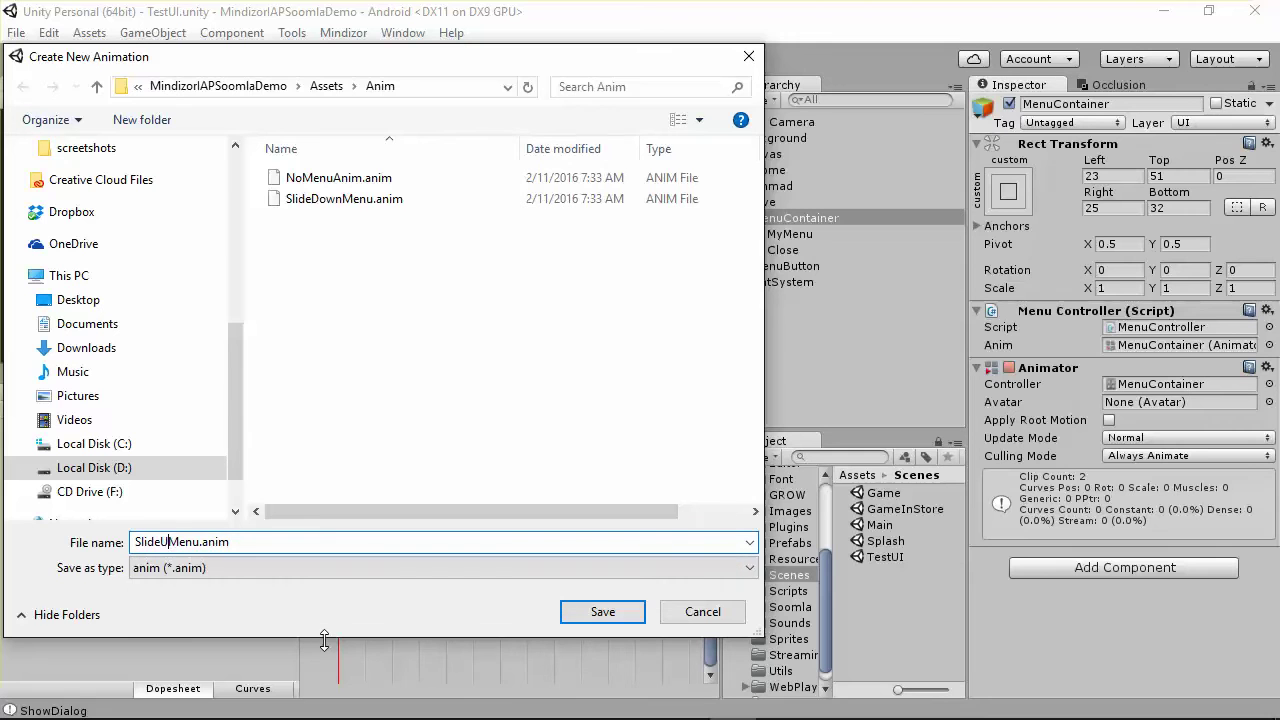
type("p")
left_click(300, 543)
left_click(626, 612)
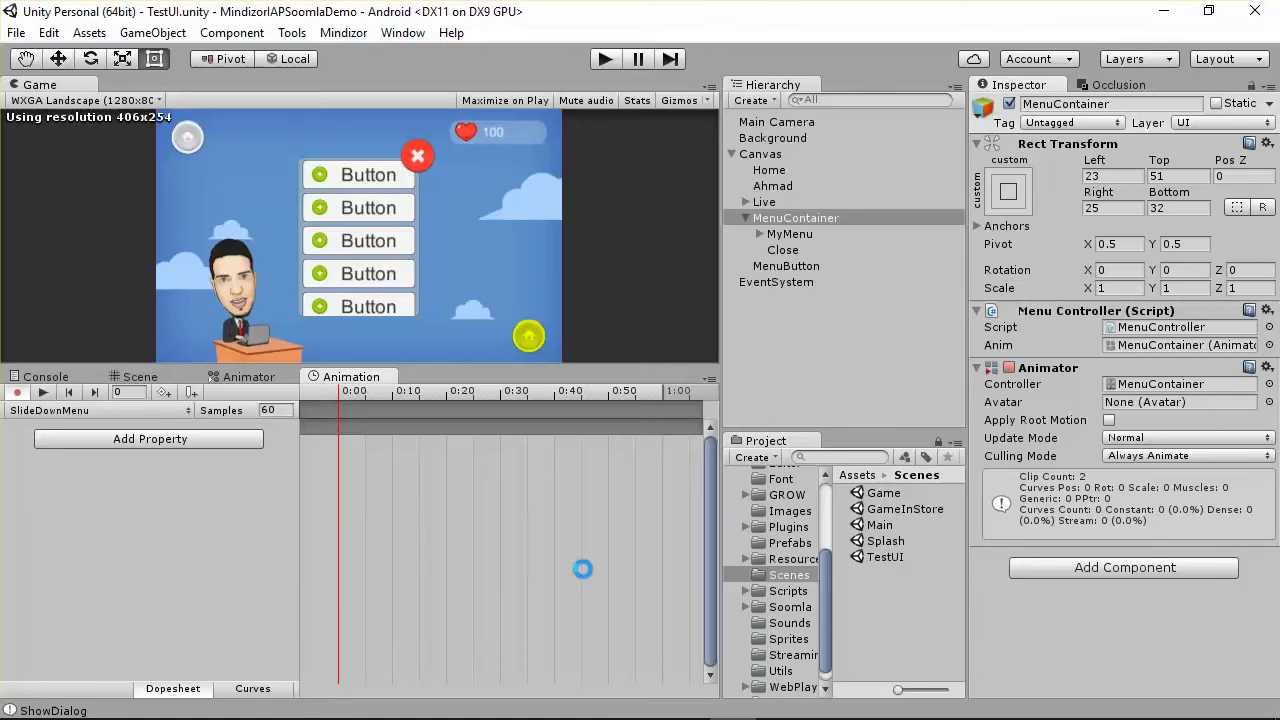
Open the MenuContainer Animator graph, give it more height, and arrange Entry below NoMenuAnim, SlideDownMenu to its upper right and SlideUpMenu to its lower right
left_click(92, 411)
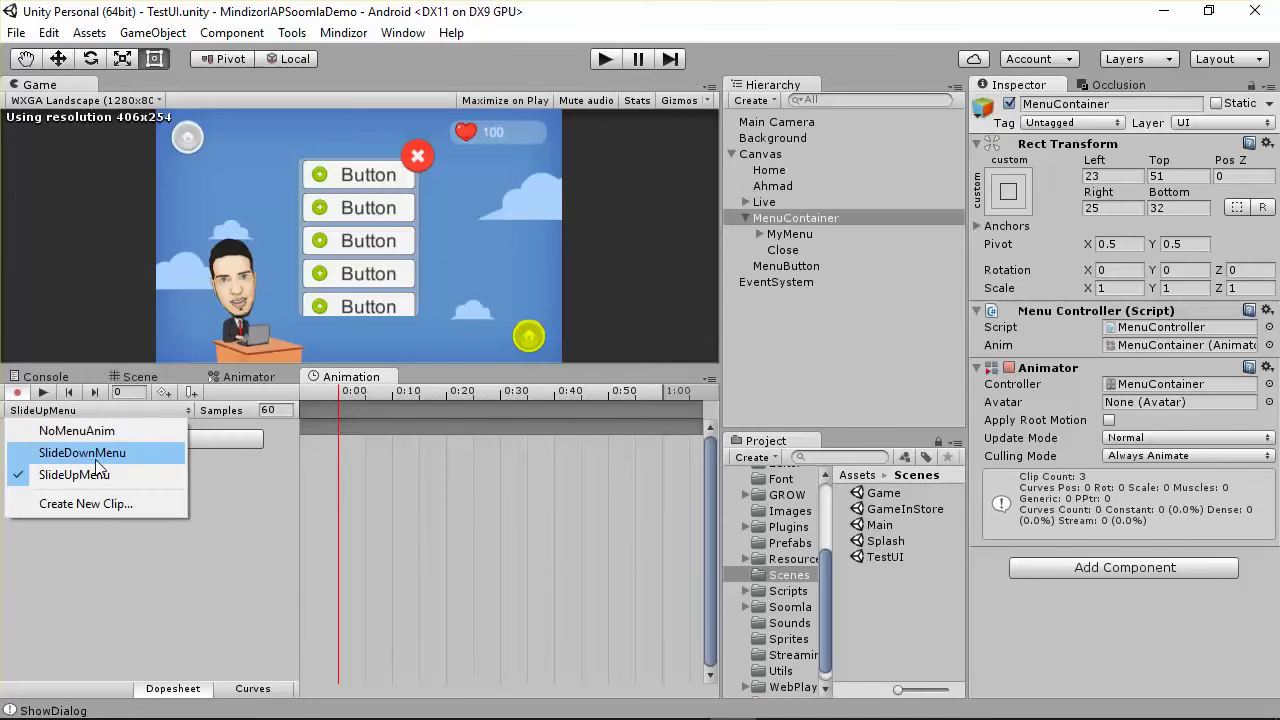
left_click(255, 378)
left_click(255, 378)
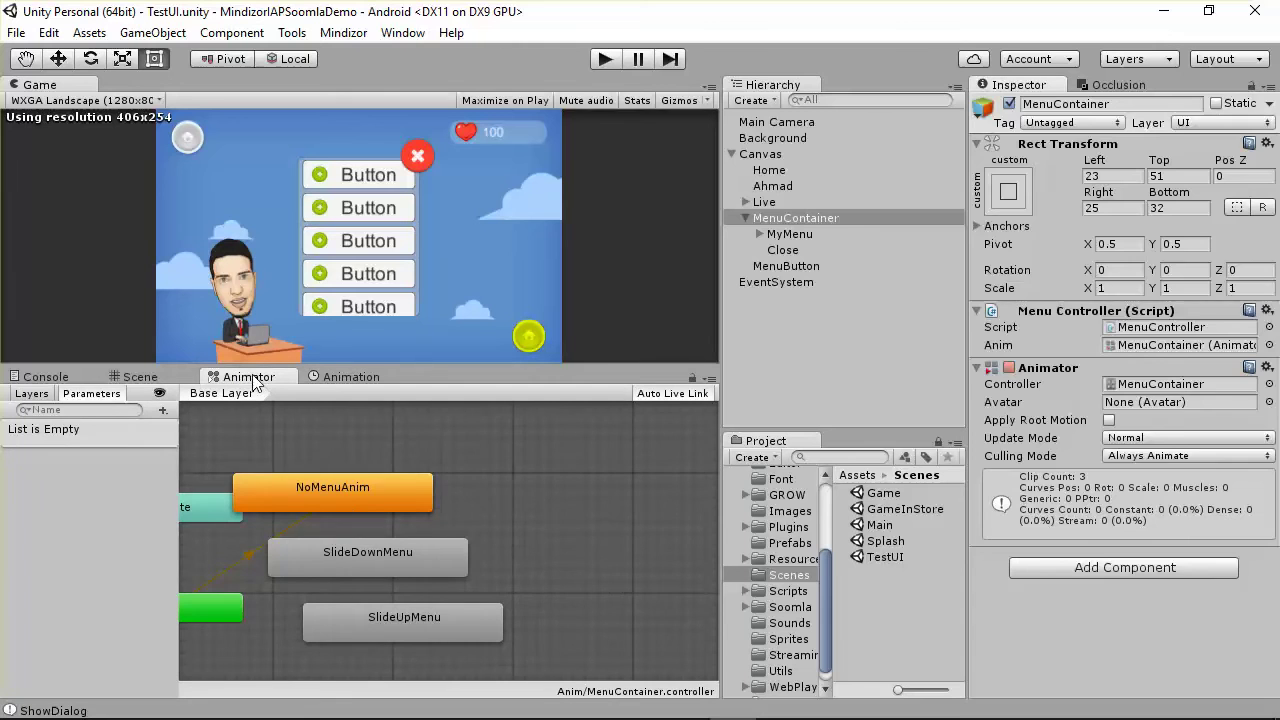
left_click_drag(345, 505, 432, 452)
left_click_drag(232, 613, 336, 568)
left_click_drag(442, 432, 402, 467)
left_click_drag(422, 528, 586, 433)
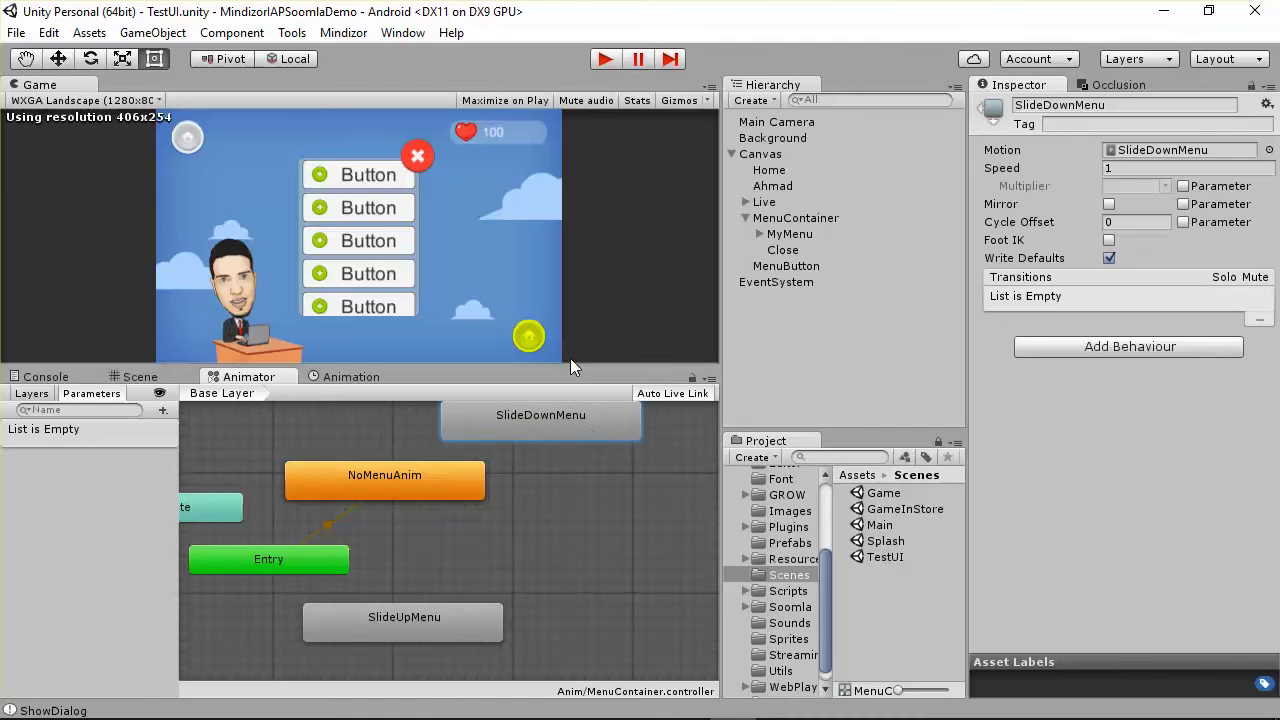
left_click_drag(571, 368, 571, 290)
left_click_drag(452, 401, 440, 424)
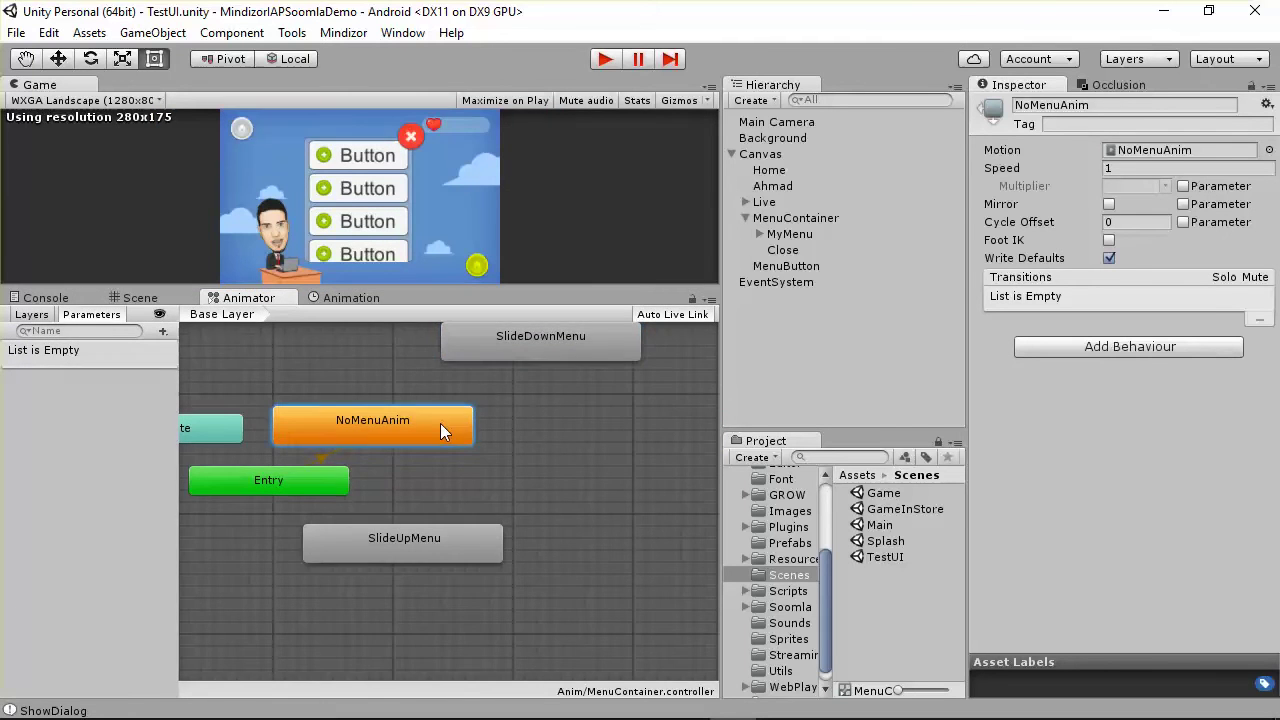
left_click_drag(508, 356, 484, 368)
left_click_drag(483, 549, 619, 496)
Make a transition from the NoMenuAnim state to the SlideDownMenu state
left_click(401, 440)
right_click(362, 433)
left_click(444, 448)
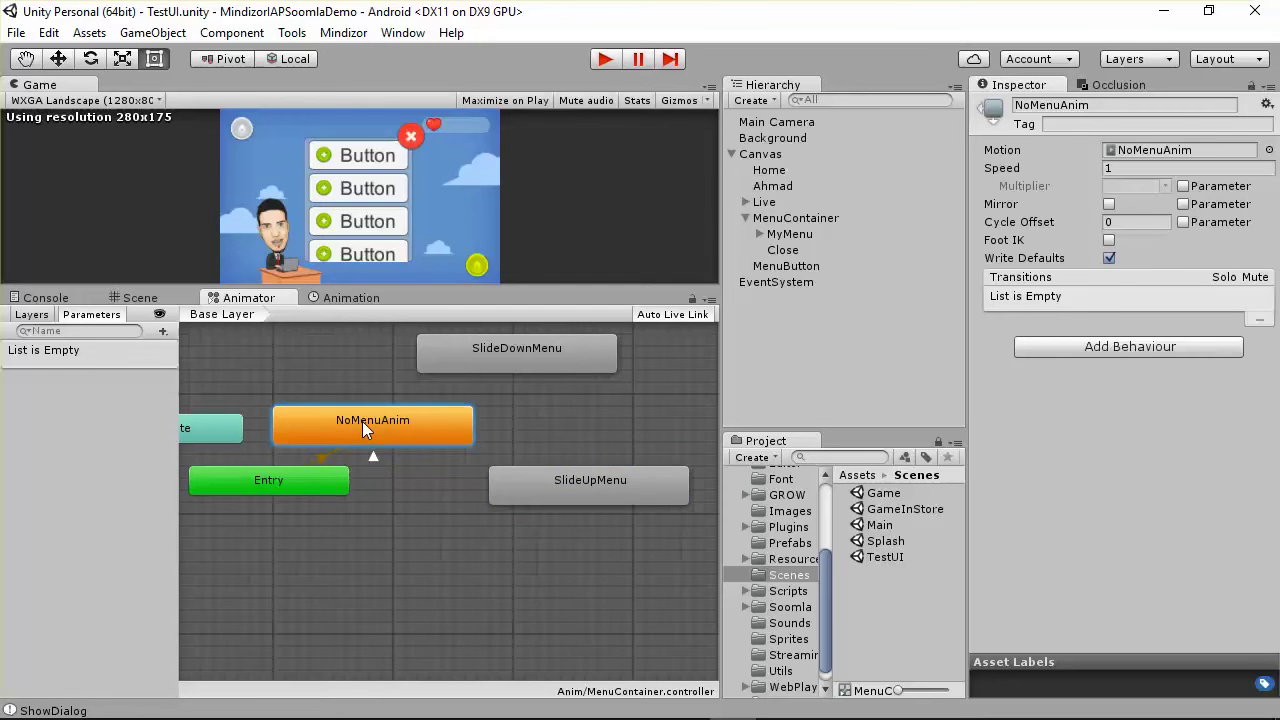
left_click(535, 350)
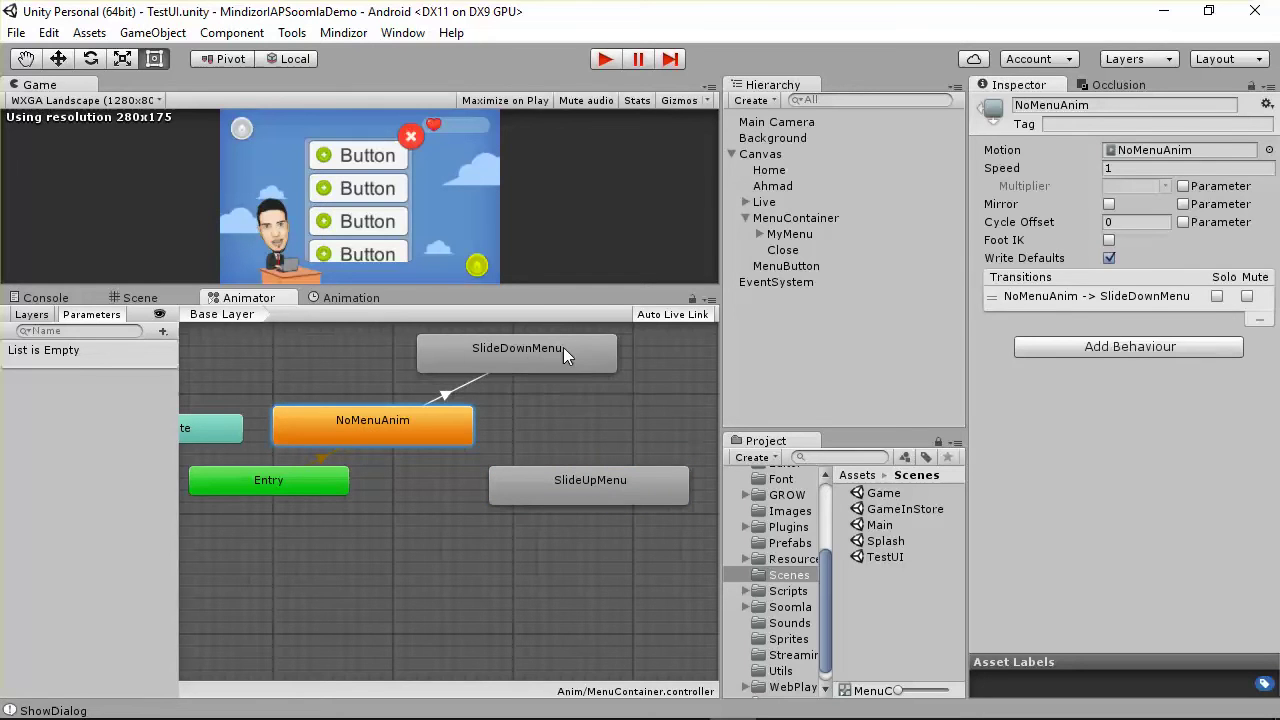
Make transitions from SlideDownMenu to SlideUpMenu and from SlideUpMenu back to NoMenuAnim
right_click(511, 354)
left_click(540, 367)
left_click(595, 494)
right_click(561, 480)
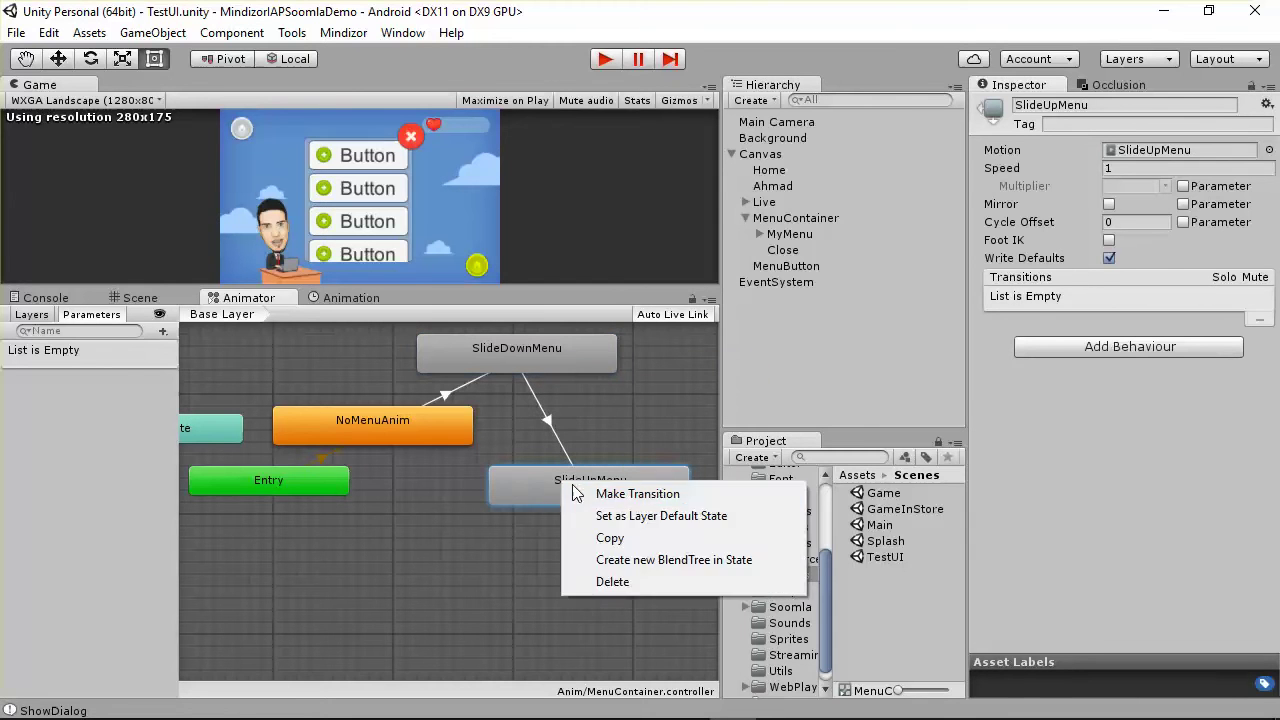
left_click(580, 493)
left_click(380, 440)
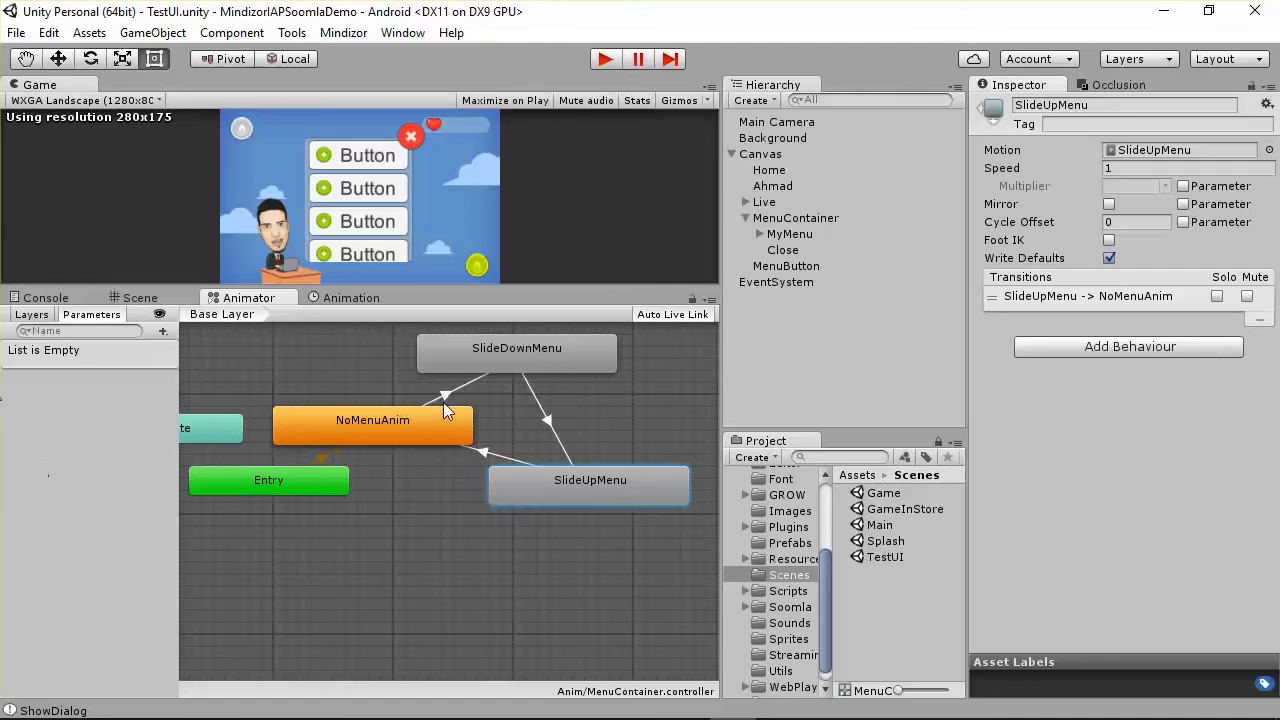
left_click(449, 391)
left_click(392, 419)
left_click(492, 371)
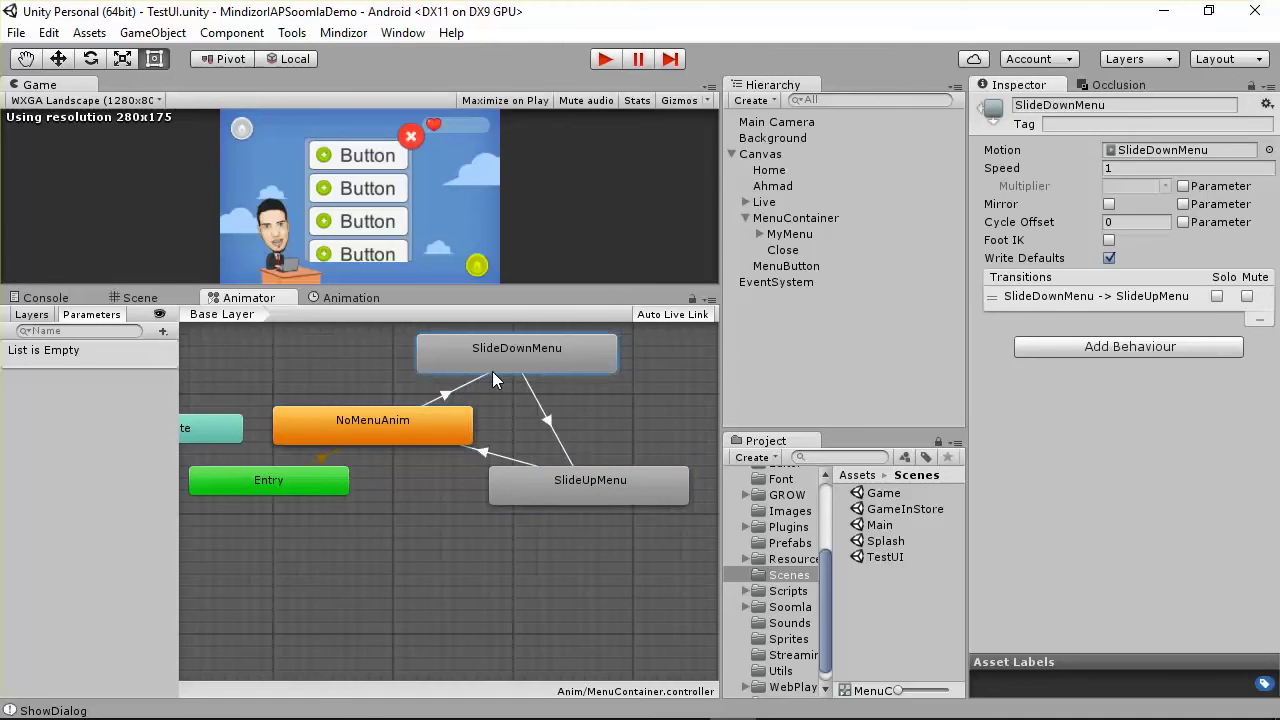
Add a Bool parameter named SlideTheMenu to the MenuContainer Animator
left_click(97, 316)
left_click(163, 330)
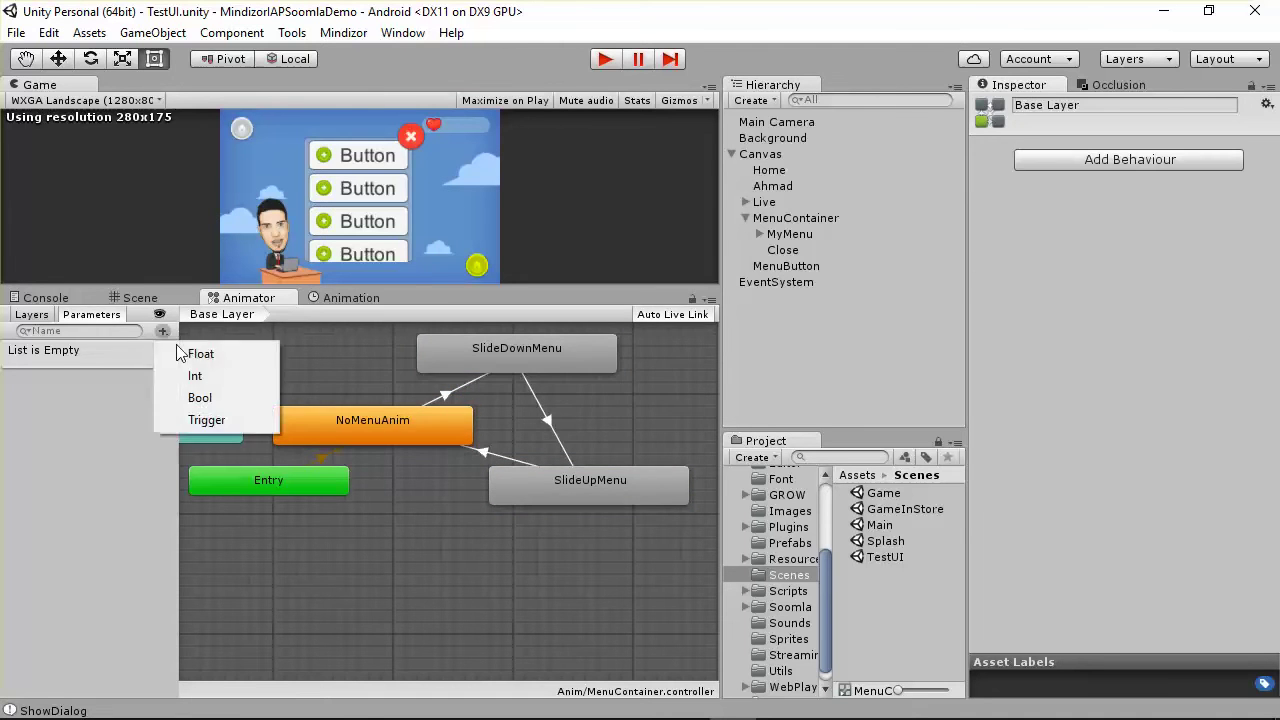
left_click(220, 397)
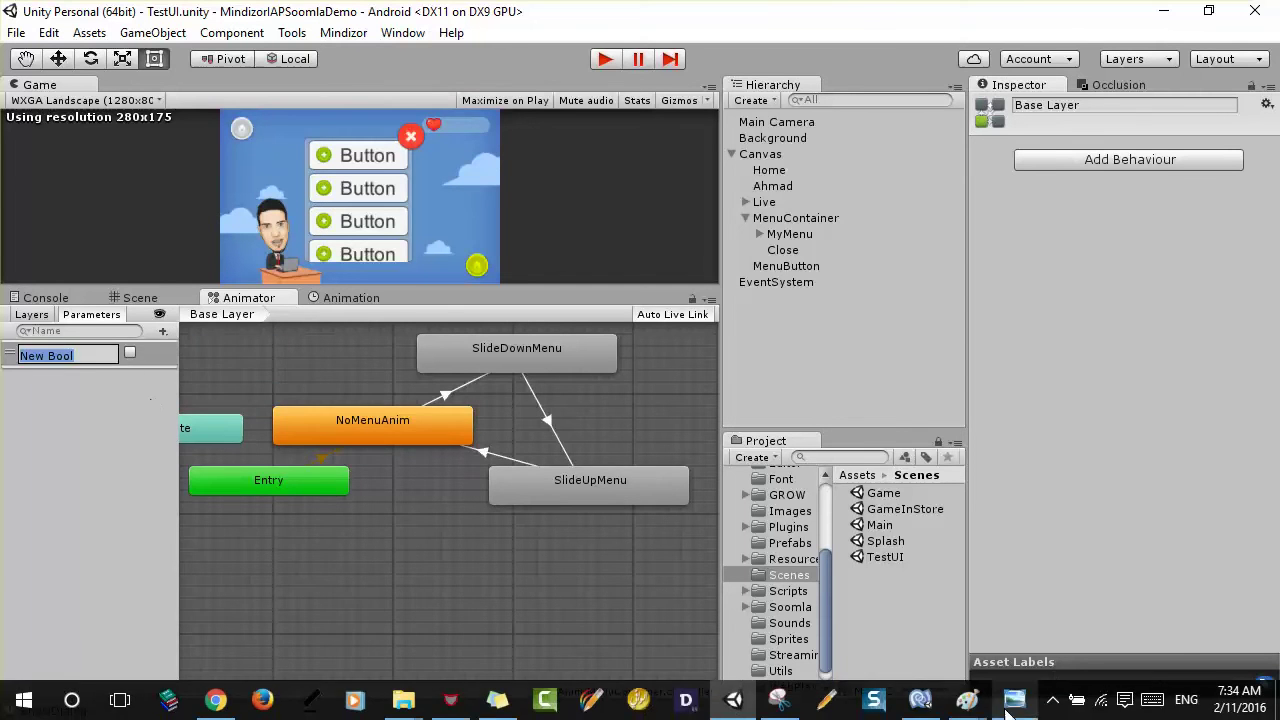
mouse_move(966, 700)
mouse_move(825, 604)
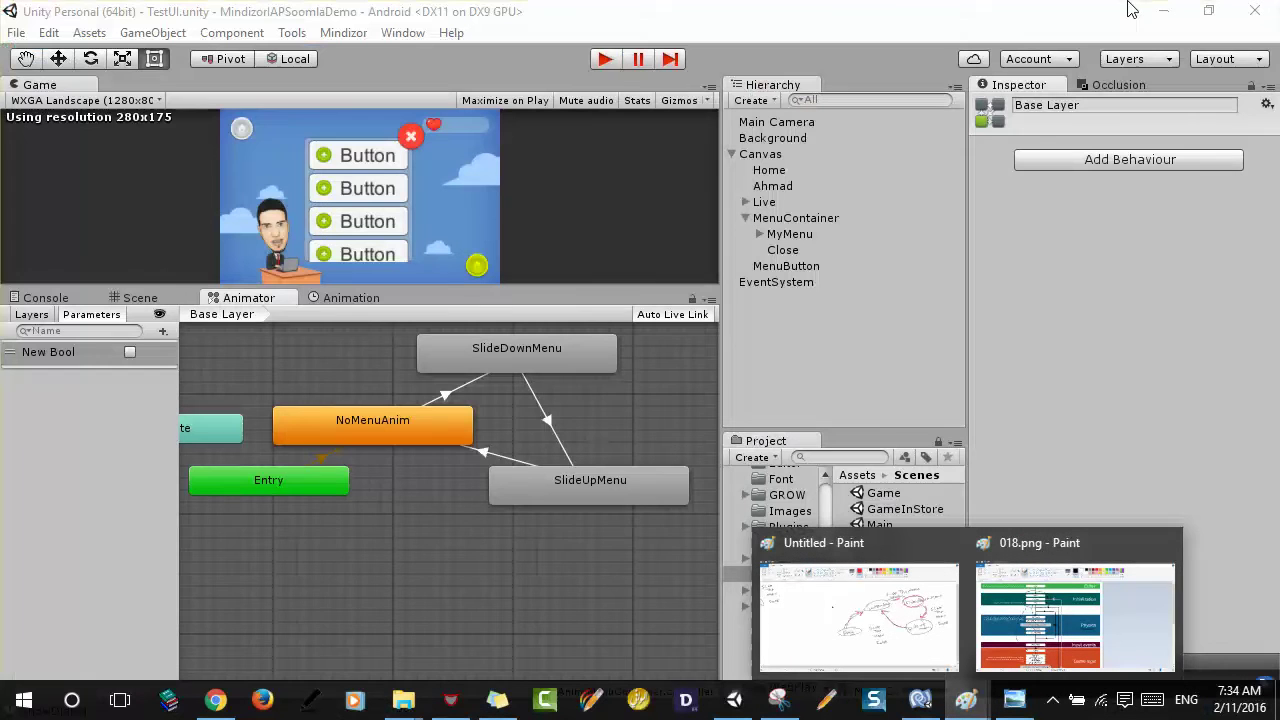
left_click(1052, 700)
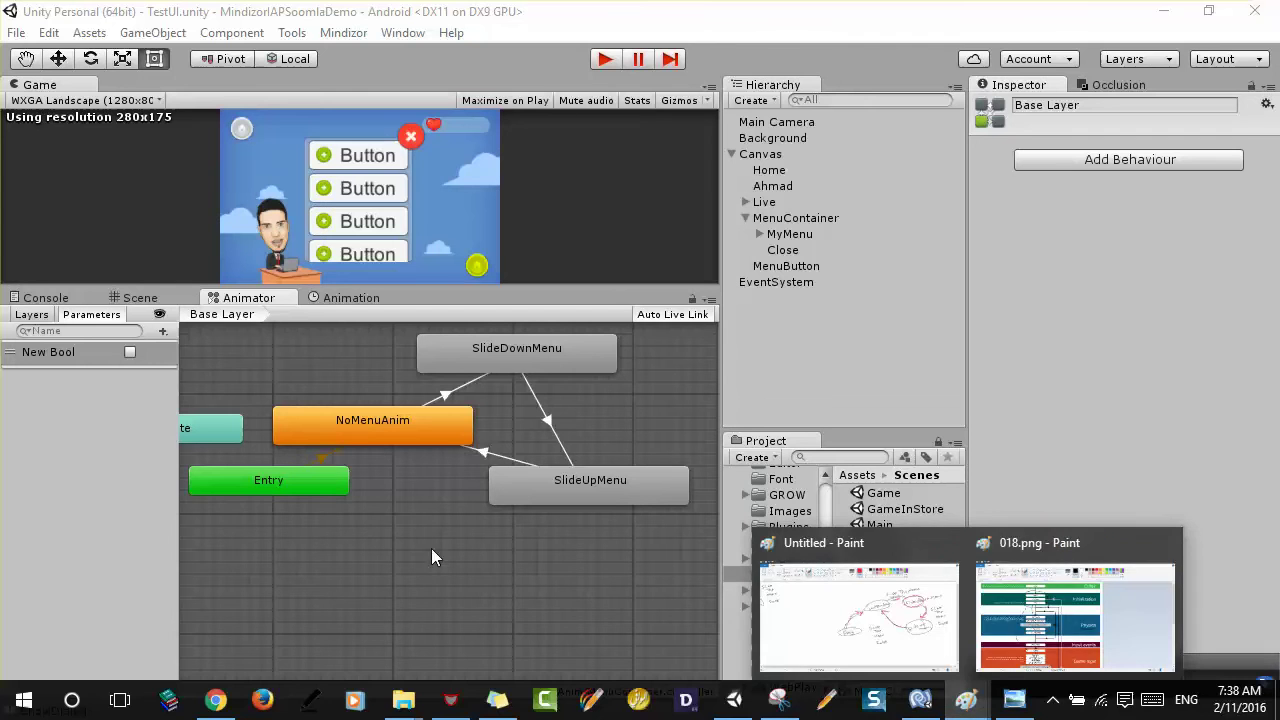
left_click(51, 360)
double_click(55, 356)
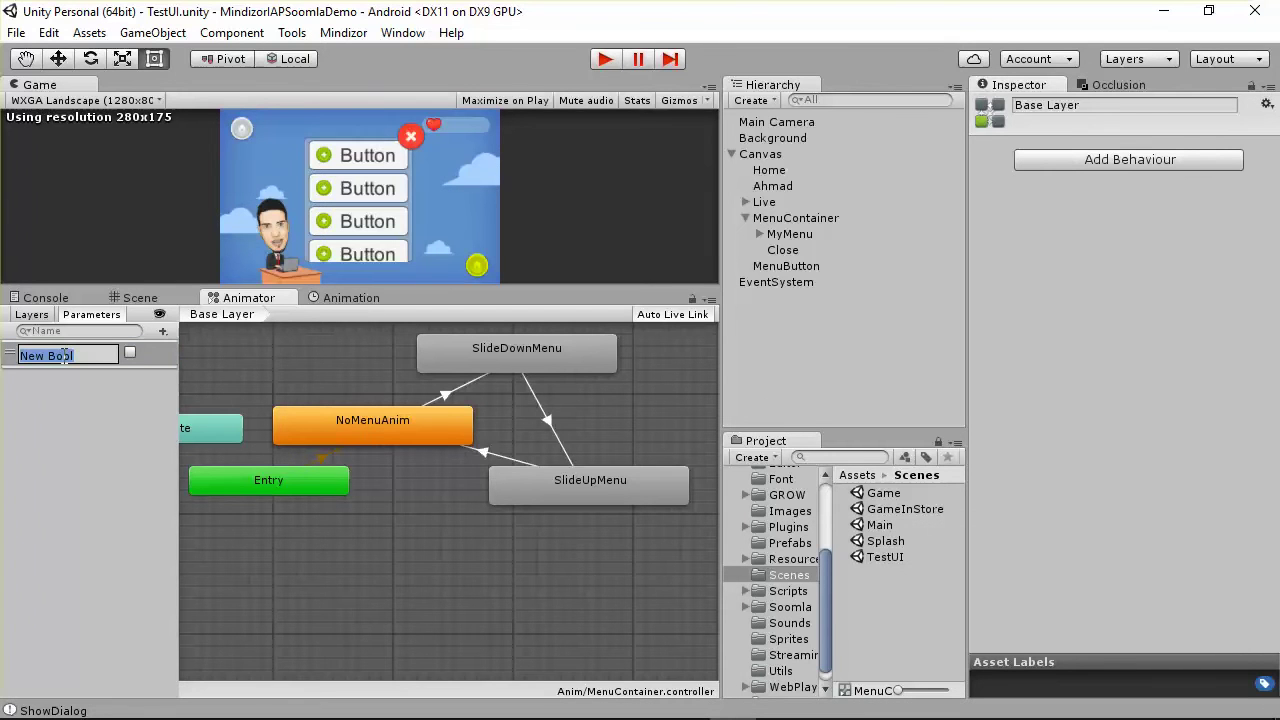
key("BackSpace")
type("SlideTheMenu")
double_click(64, 356)
left_click(61, 398)
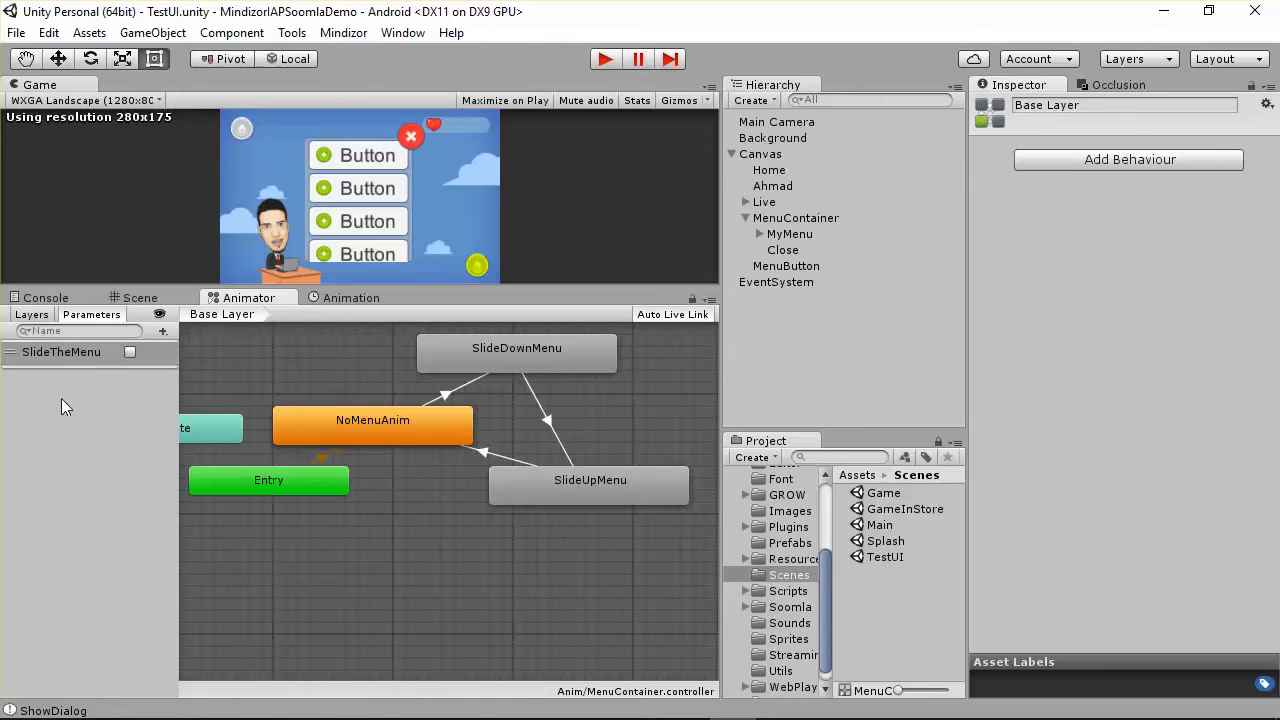
Add a SlideTheMenu condition of true to the NoMenuAnim to SlideDownMenu transition, and of false to the SlideDownMenu to SlideUpMenu transition
left_click(455, 389)
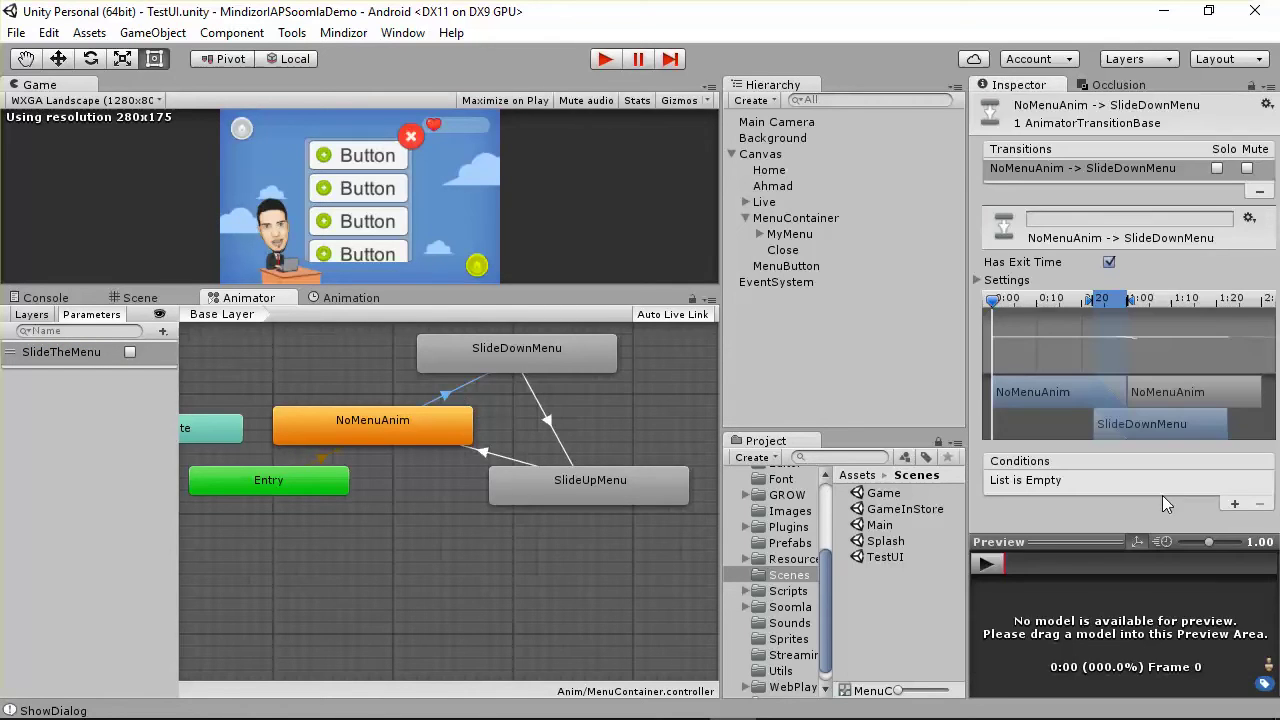
left_click(1234, 506)
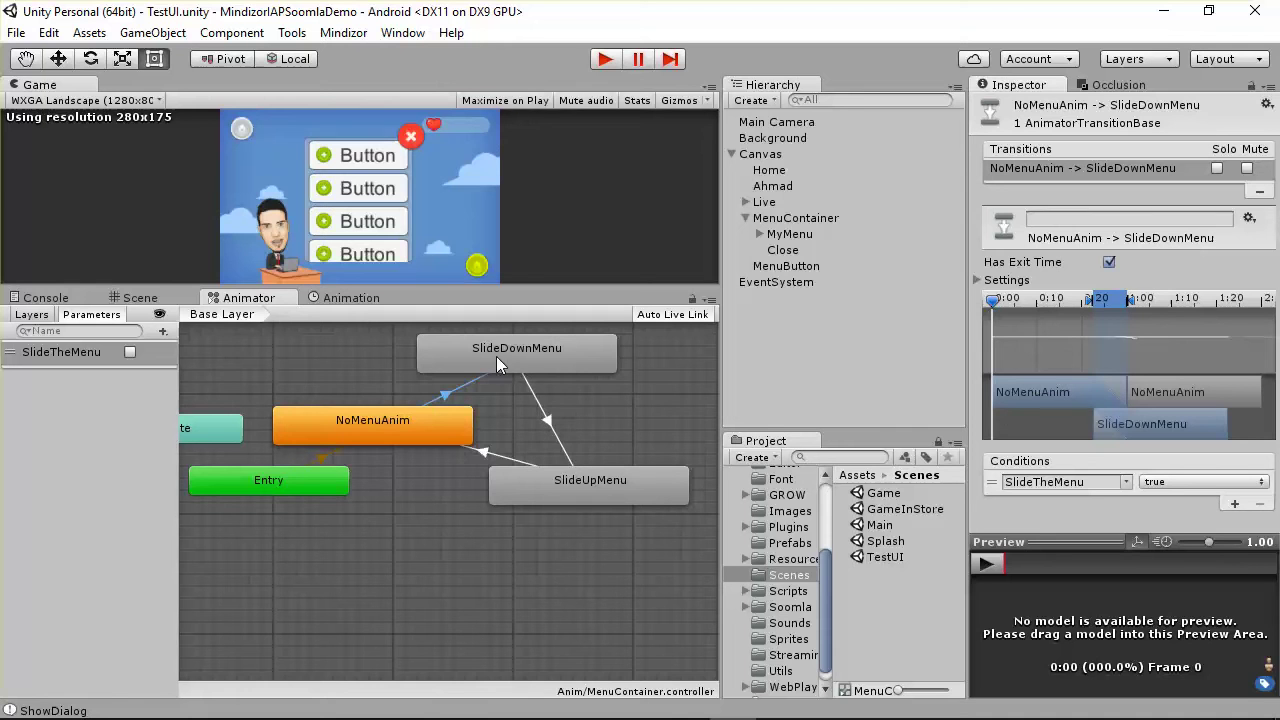
left_click(549, 423)
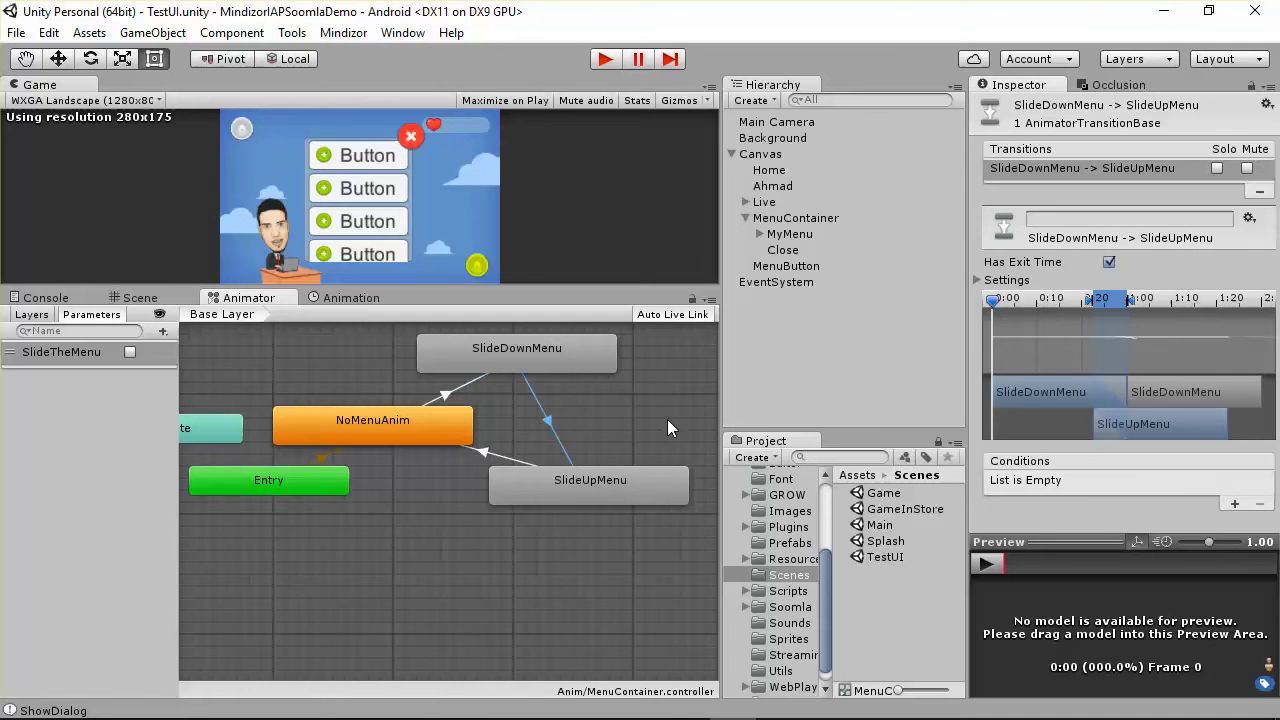
left_click(1236, 504)
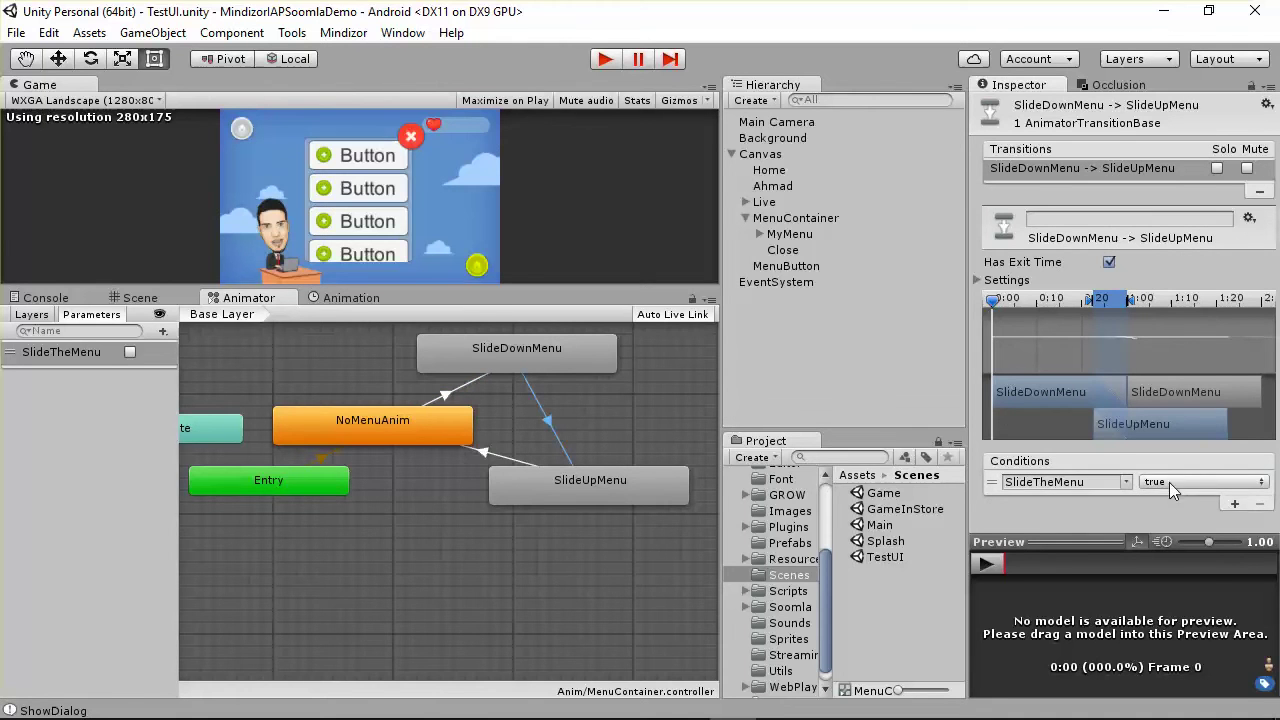
left_click(1176, 485)
left_click(1184, 503)
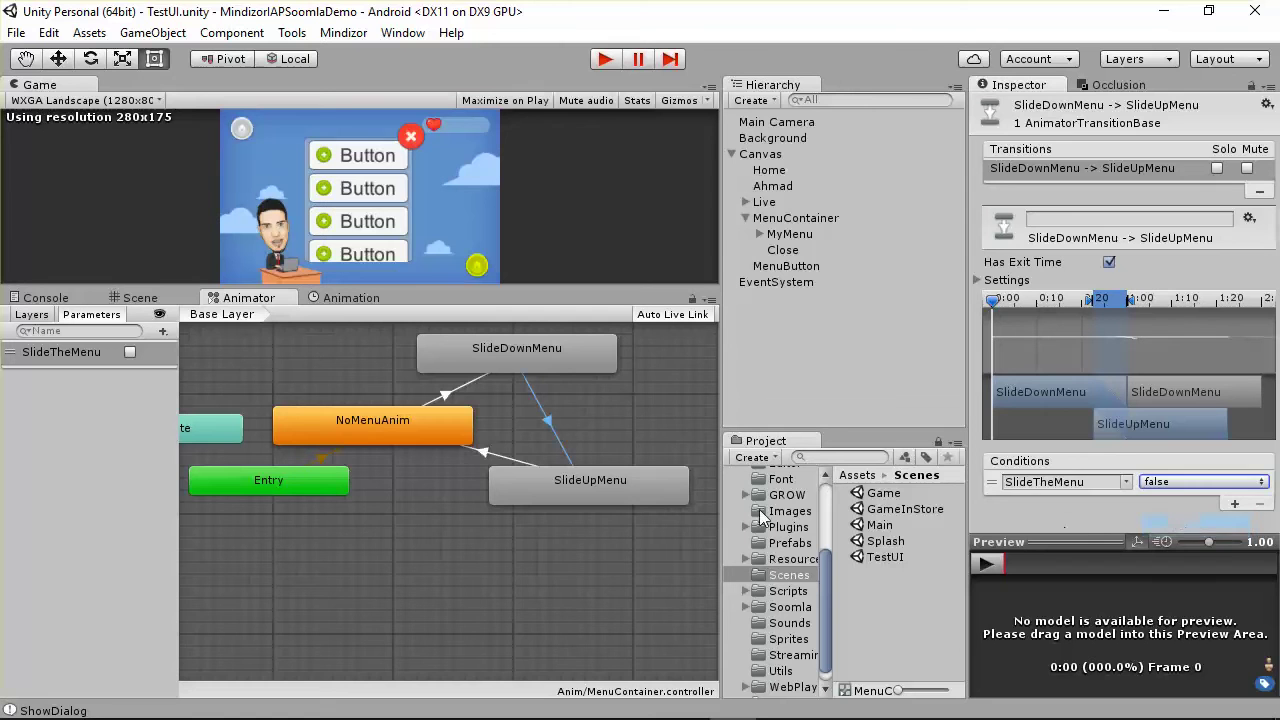
Add a SlideTheMenu condition of false to the SlideUpMenu to NoMenuAnim transition
left_click(488, 459)
left_click(1234, 504)
left_click(1187, 483)
left_click(1186, 525)
Turn off Has Exit Time on the SlideDownMenu to SlideUpMenu and SlideUpMenu to NoMenuAnim transitions
left_click(455, 395)
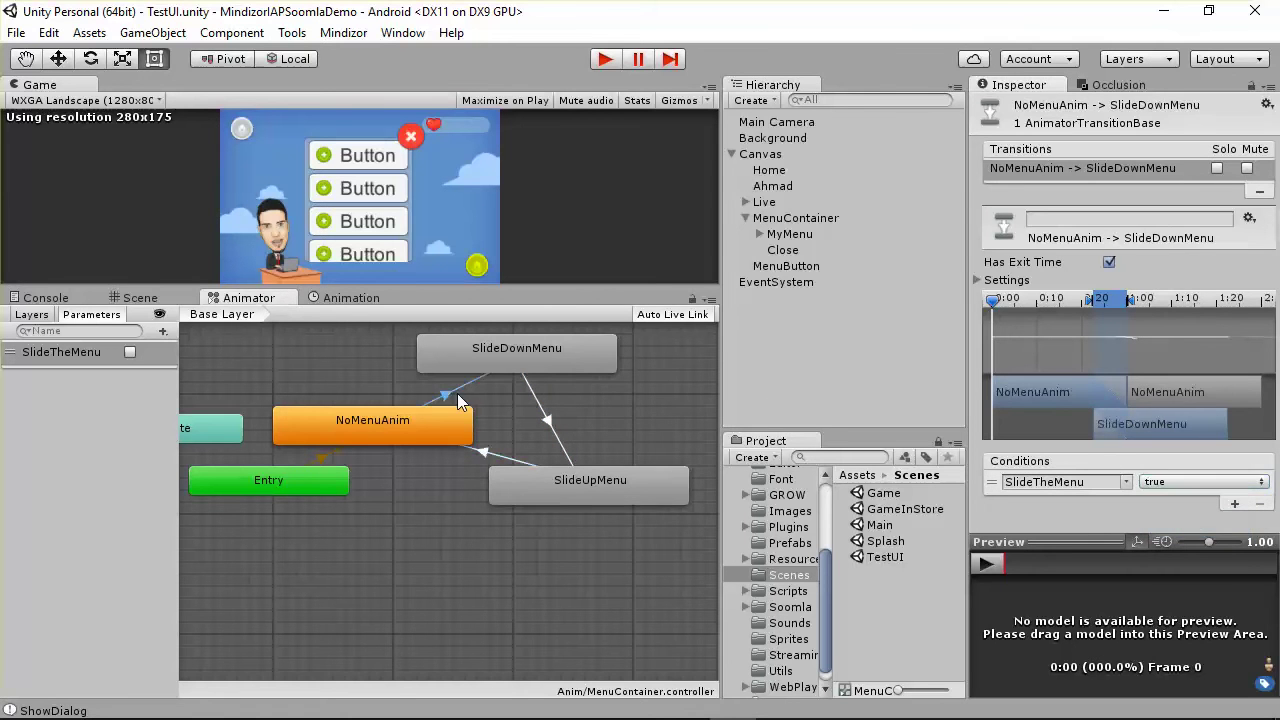
left_click(546, 412)
left_click(1109, 262)
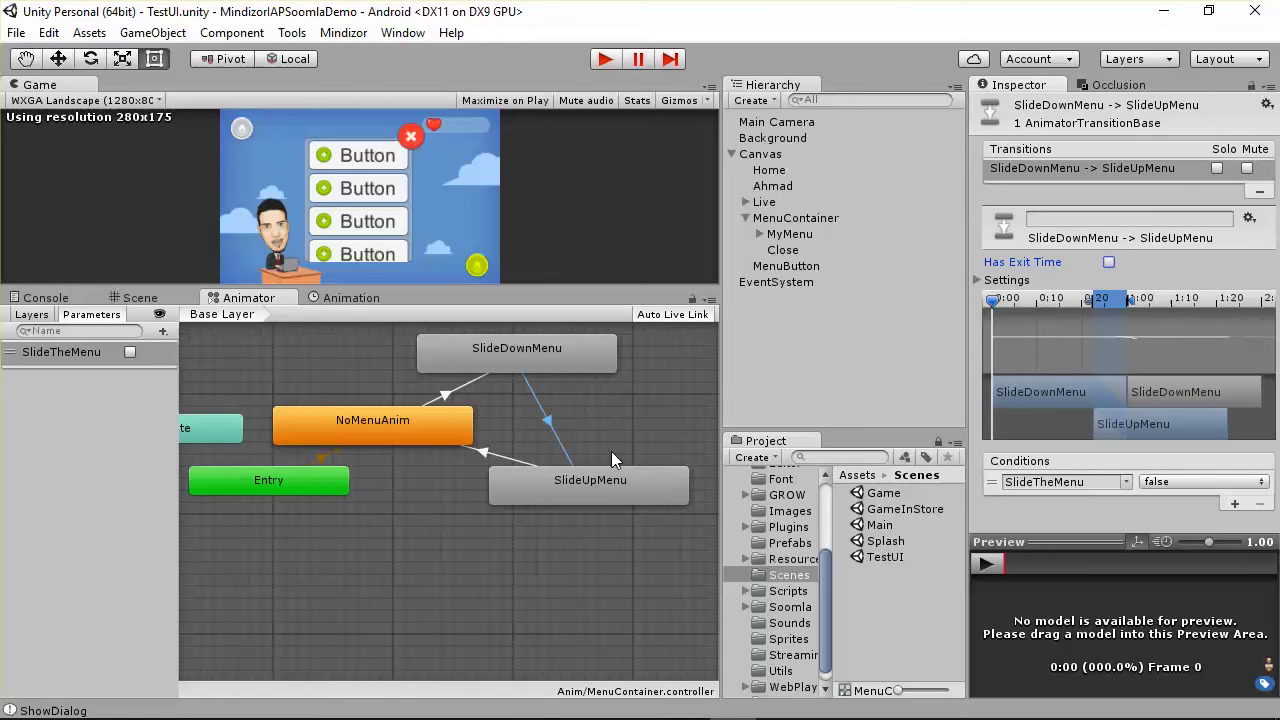
left_click(478, 449)
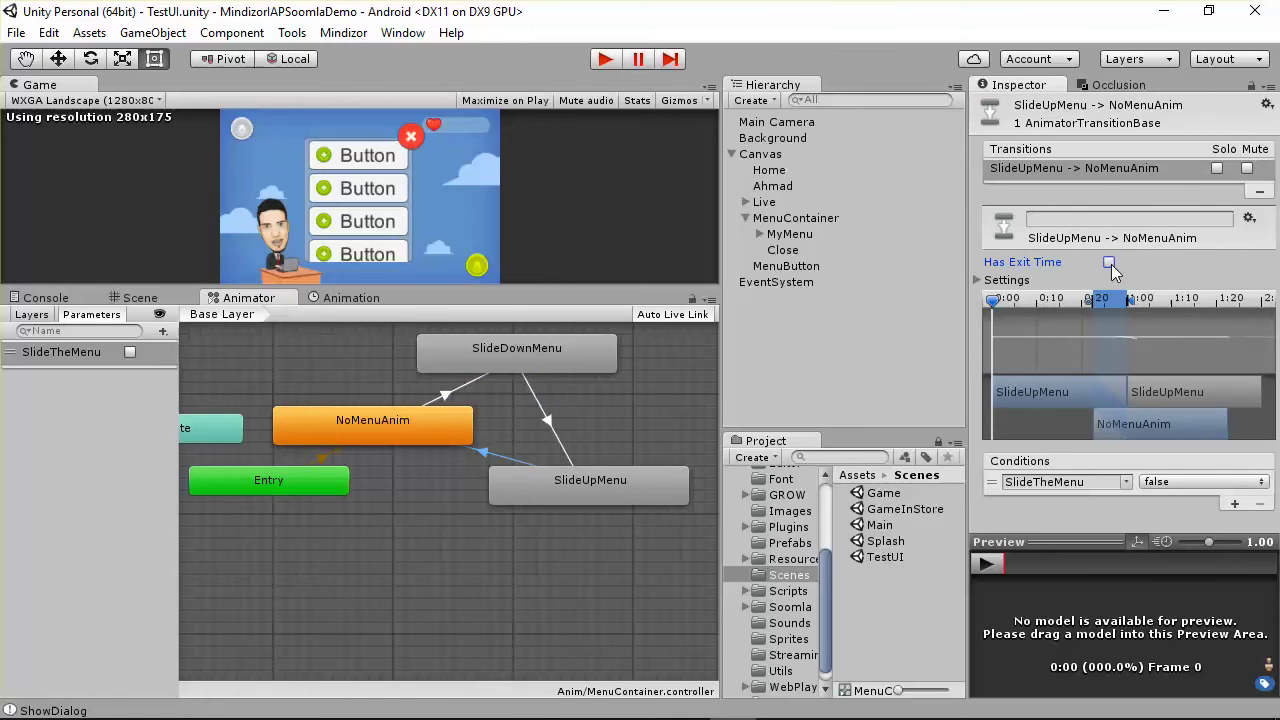
left_click(384, 440)
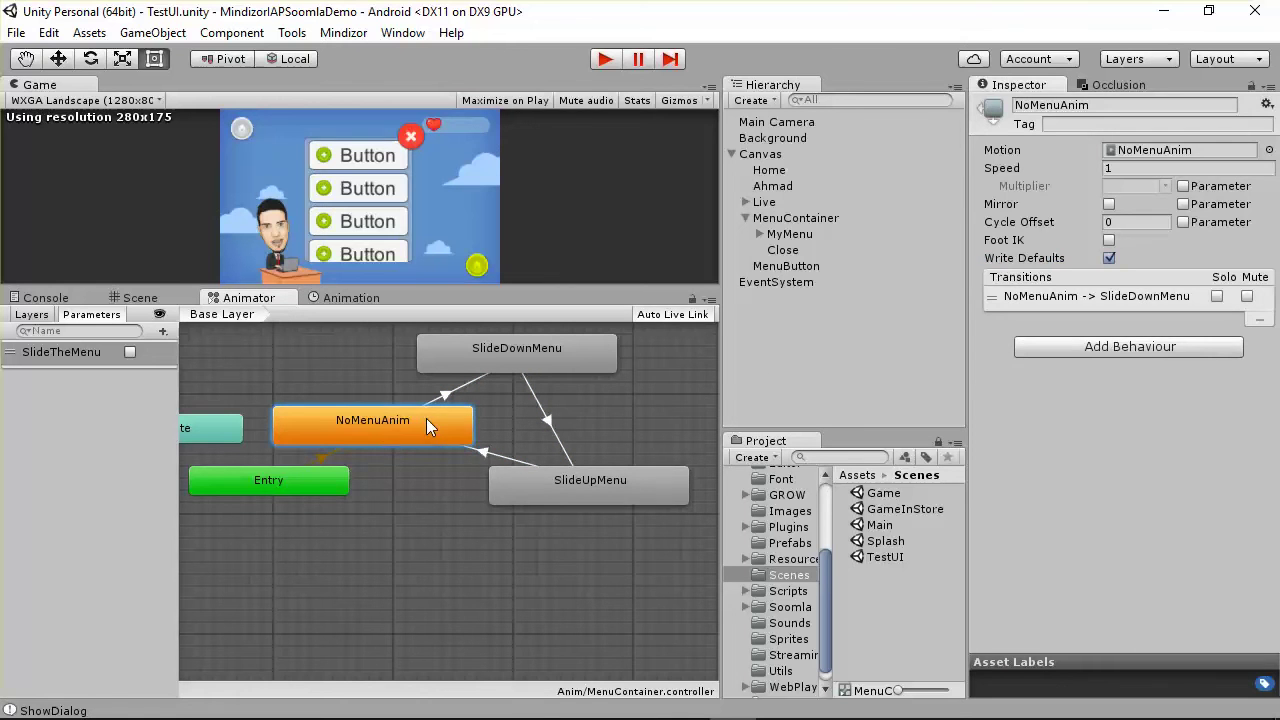
left_click(16, 32)
key("Escape")
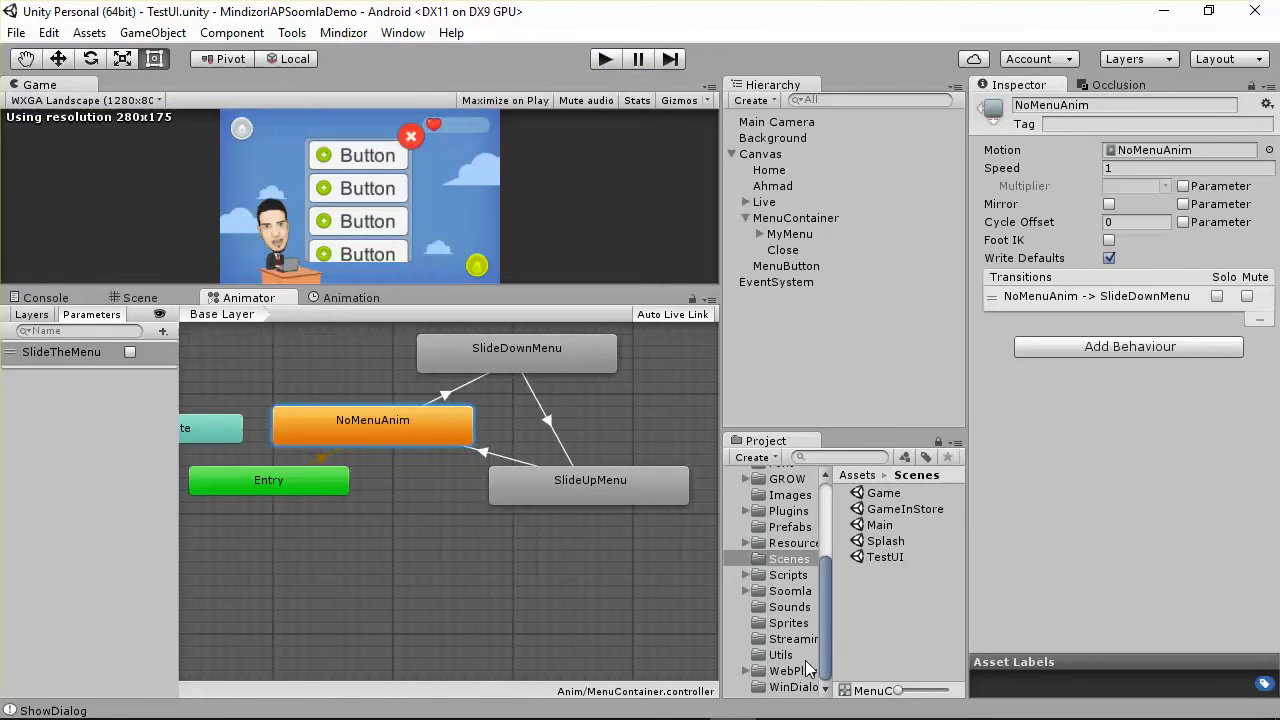
Open the Anim folder, turn off Loop Time for the SlideUpMenu and SlideDownMenu clips, and check the NoMenuAnim clip's settings
scroll(805, 600, "up", 5)
left_click(783, 586)
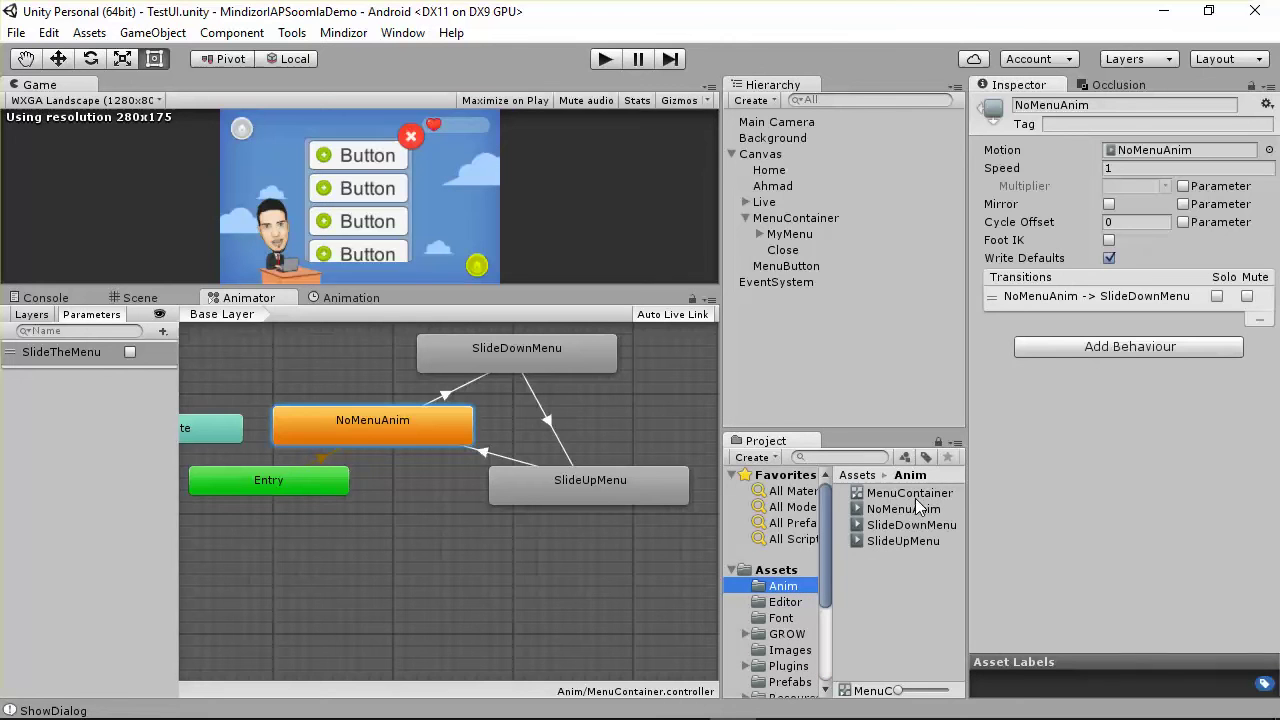
left_click(896, 508)
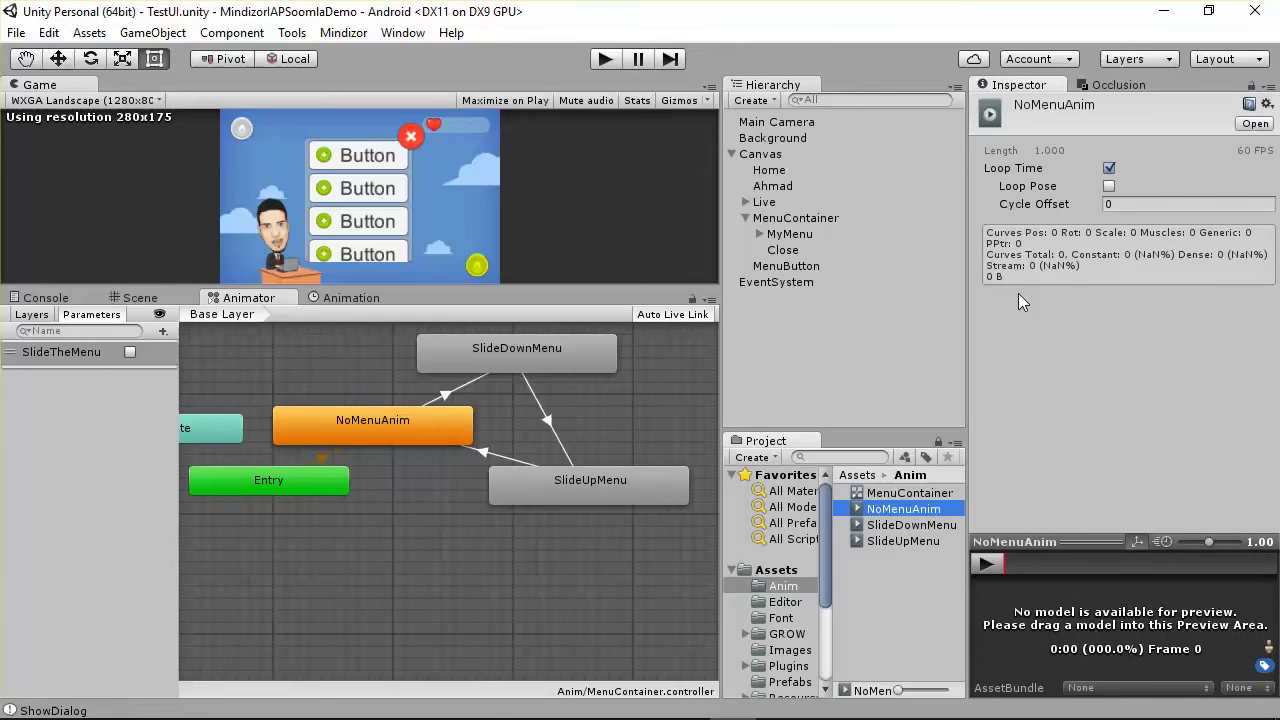
left_click(914, 493)
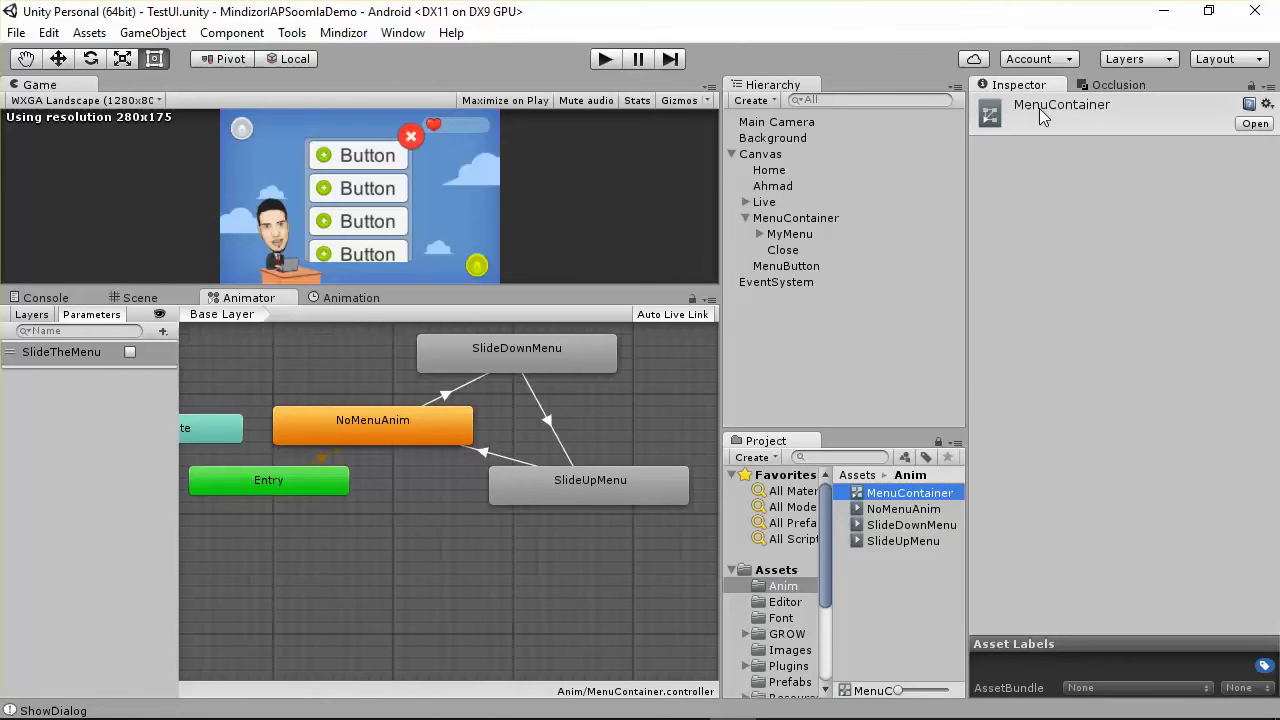
left_click(896, 509)
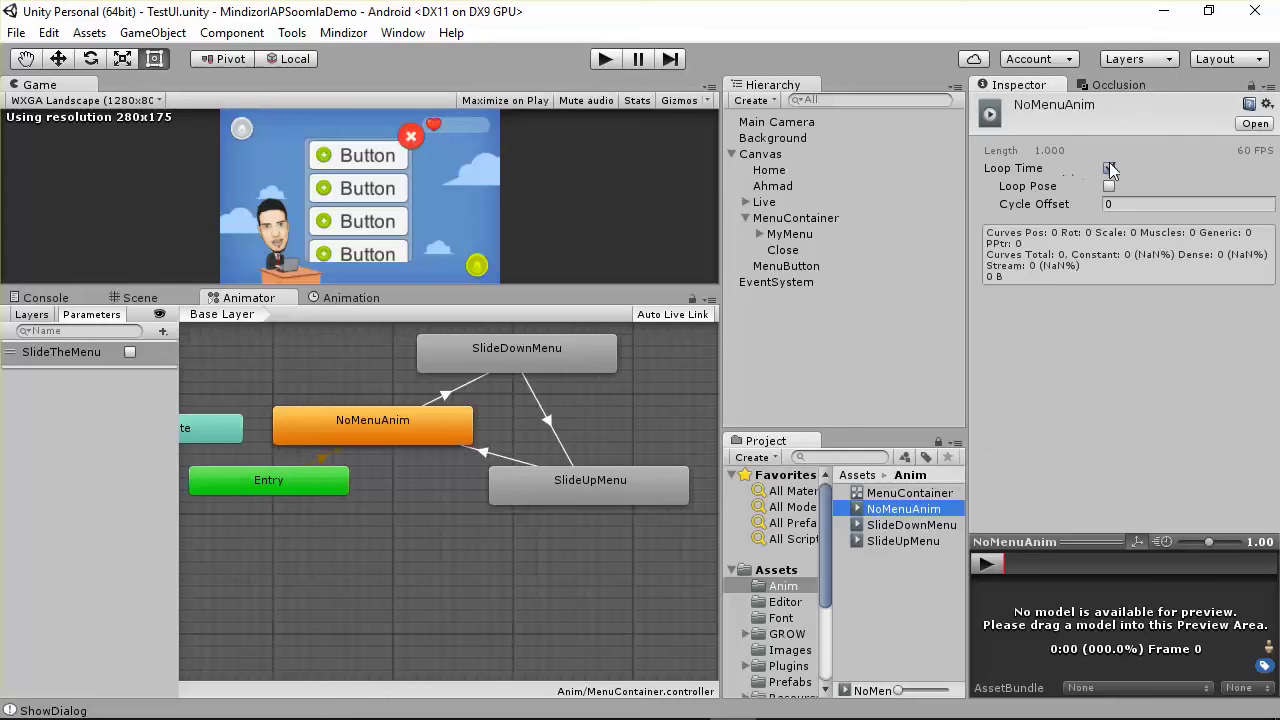
left_click(910, 541)
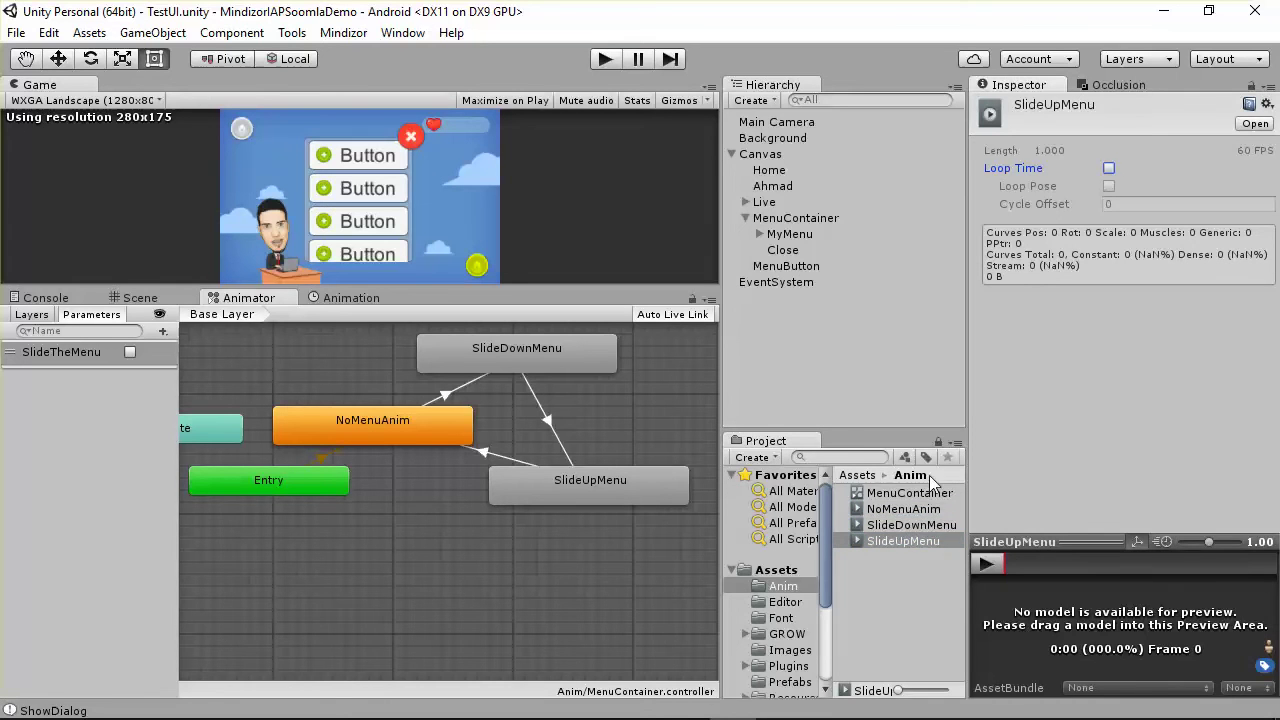
left_click(912, 525)
left_click(1109, 169)
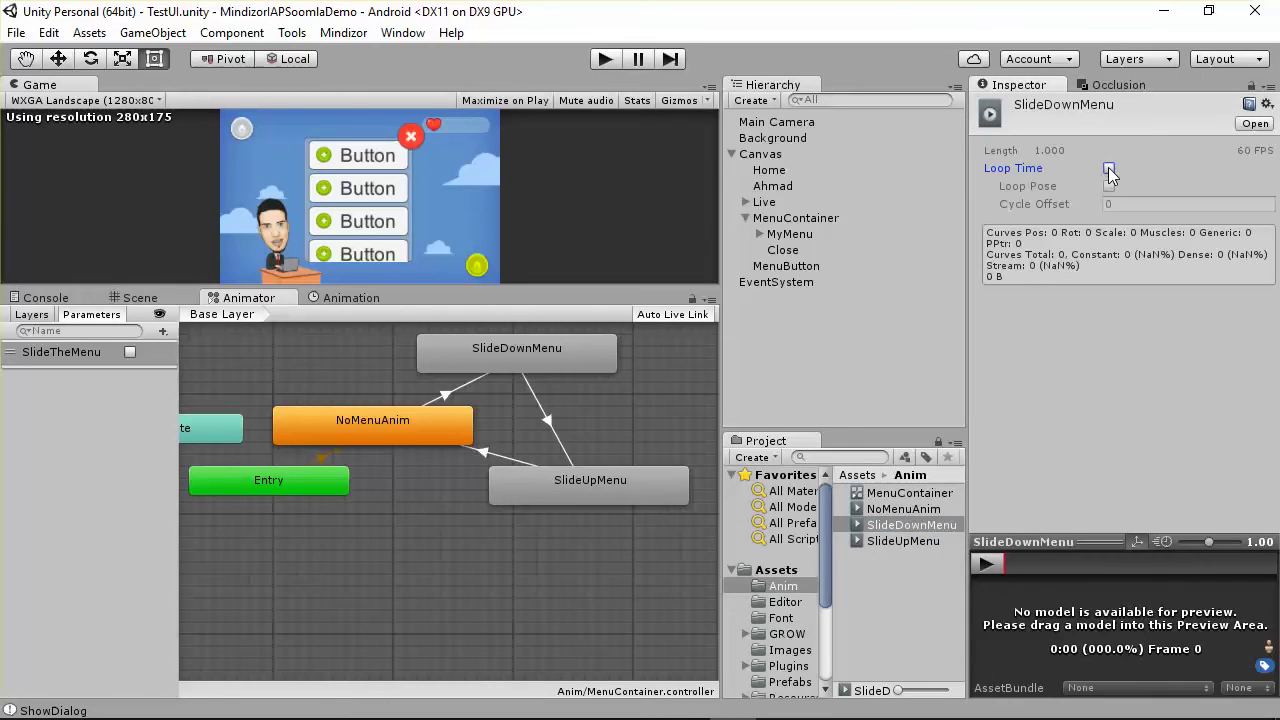
left_click(903, 509)
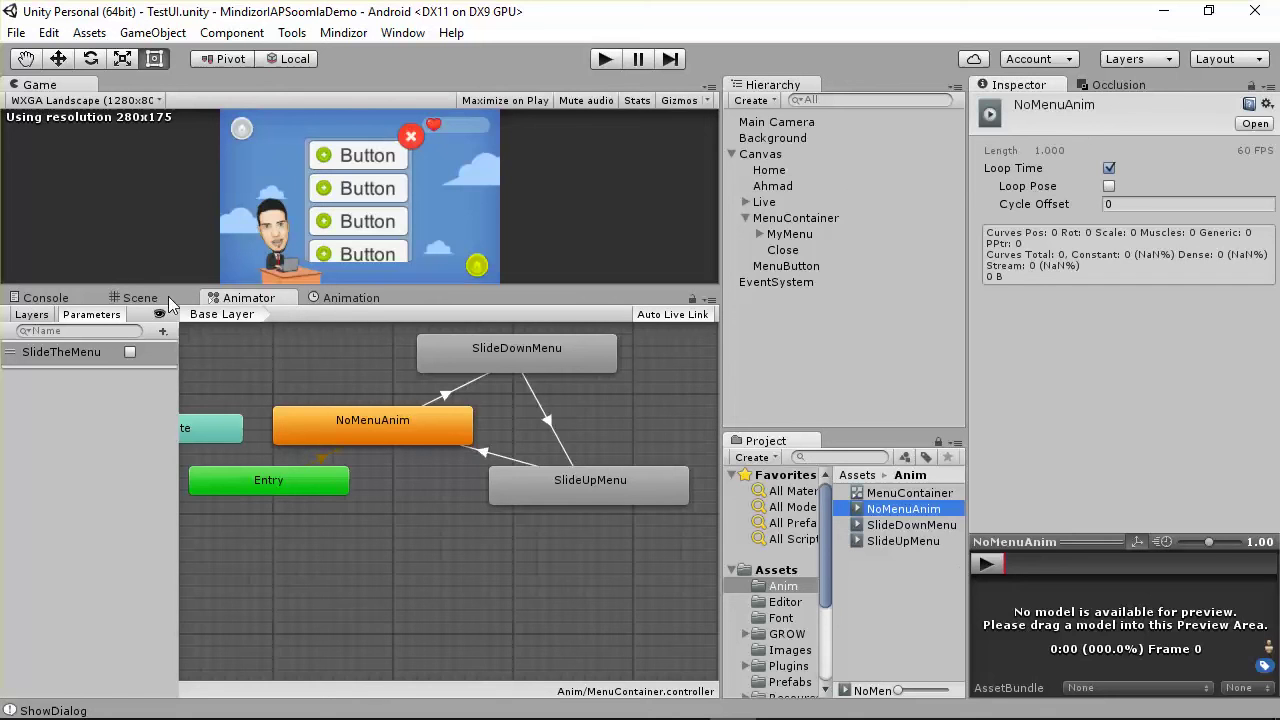
Select the NoMenuAnim state in the Animator graph and enlarge the Game view above it
left_click(357, 296)
left_click(62, 331)
left_click(158, 300)
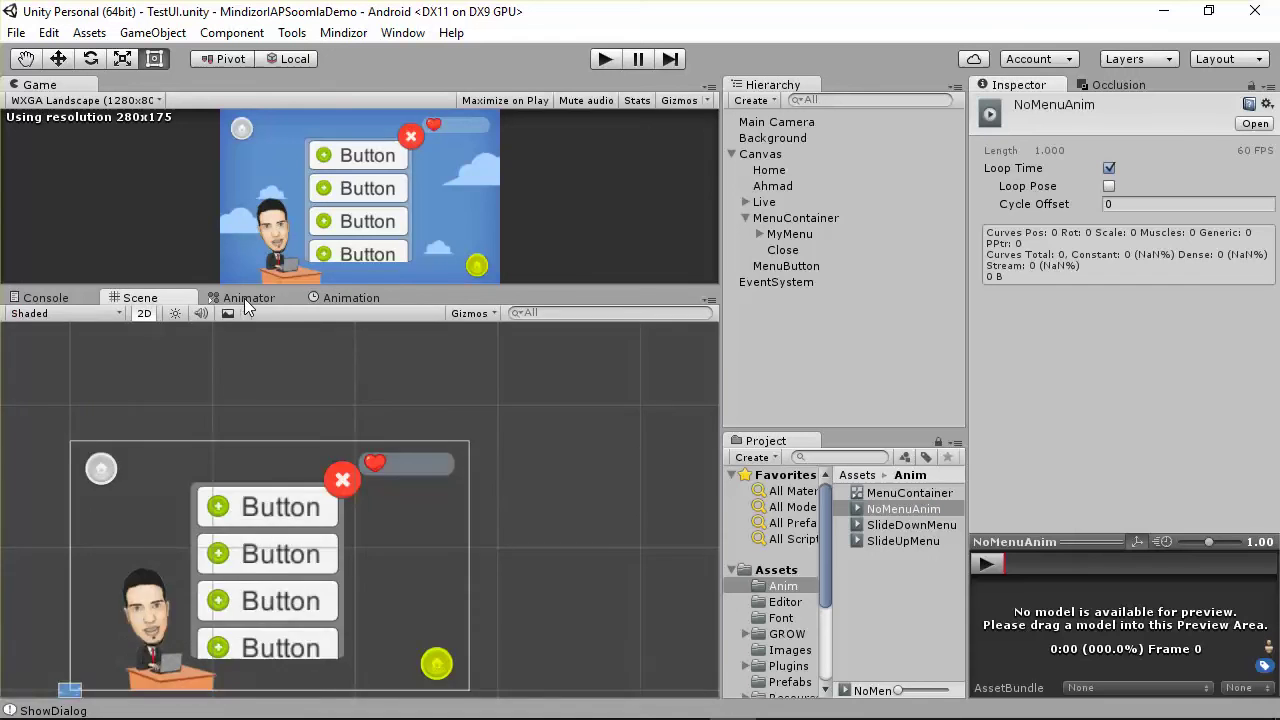
left_click(246, 298)
left_click(365, 427)
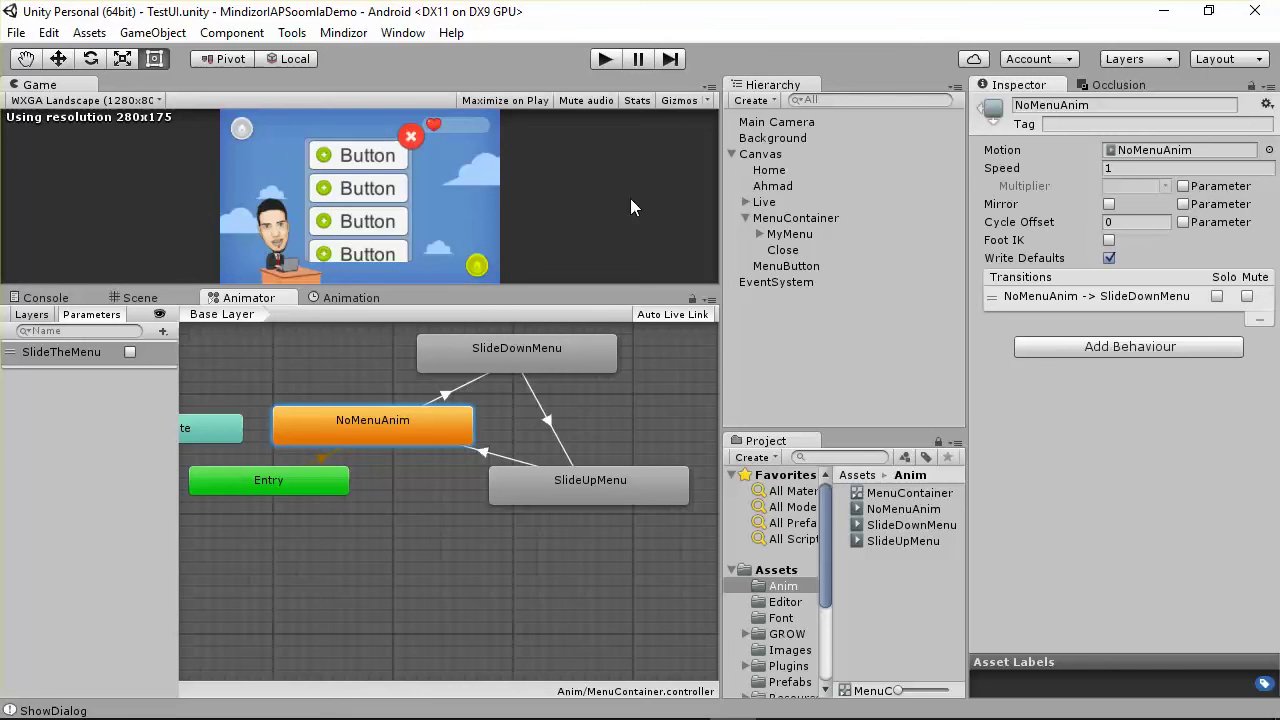
left_click_drag(530, 289, 537, 400)
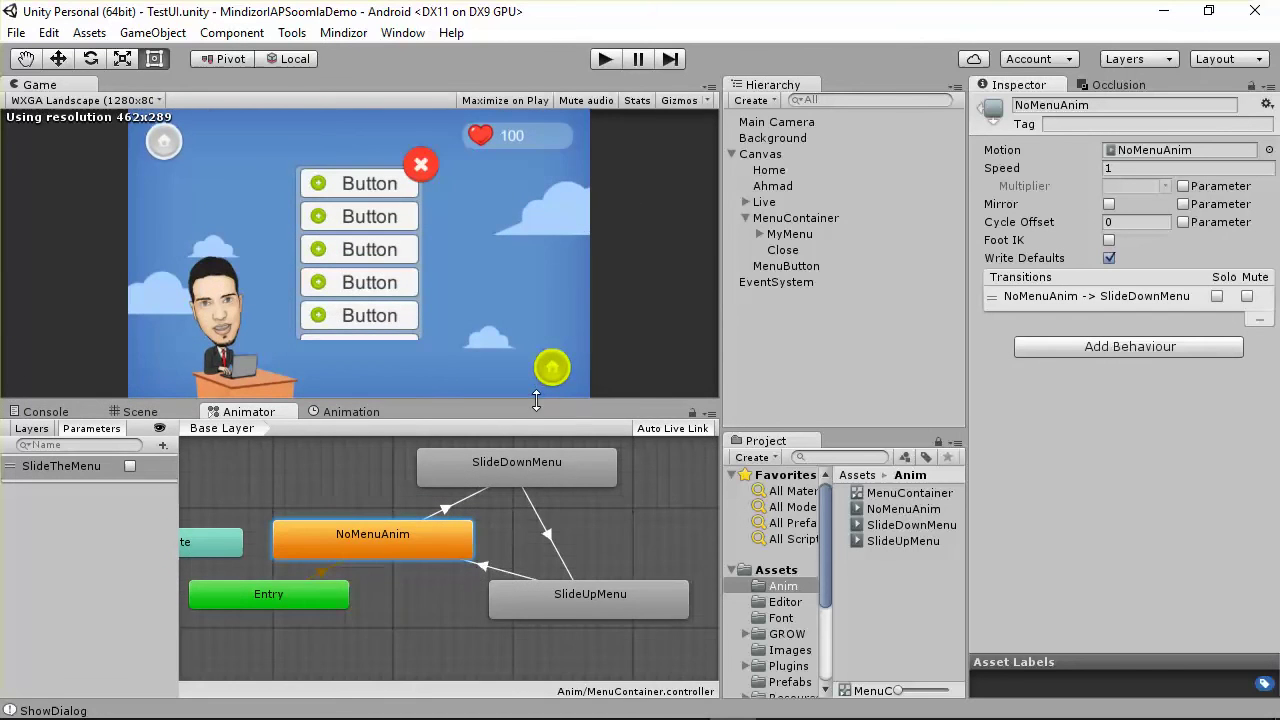
Move MenuContainer straight up above the canvas, out of the Game view, to a Top of about -318.5
left_click(796, 218)
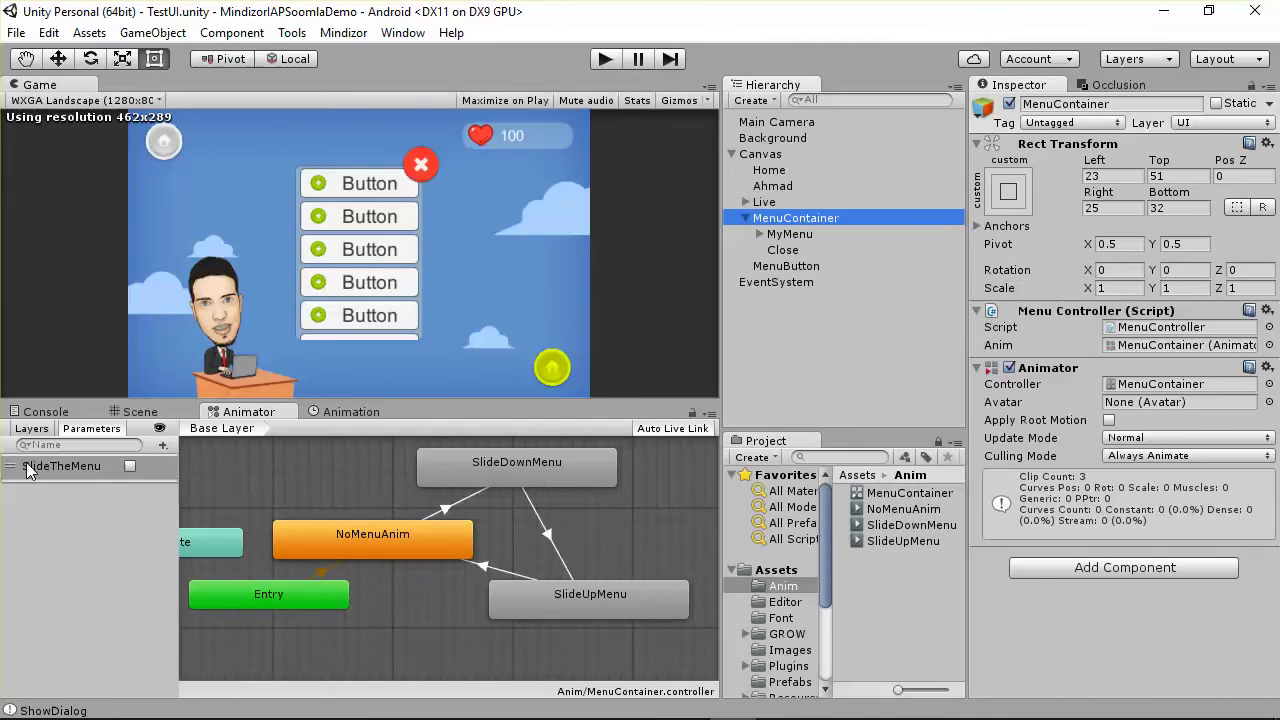
left_click(163, 414)
scroll(462, 546, "down", 5)
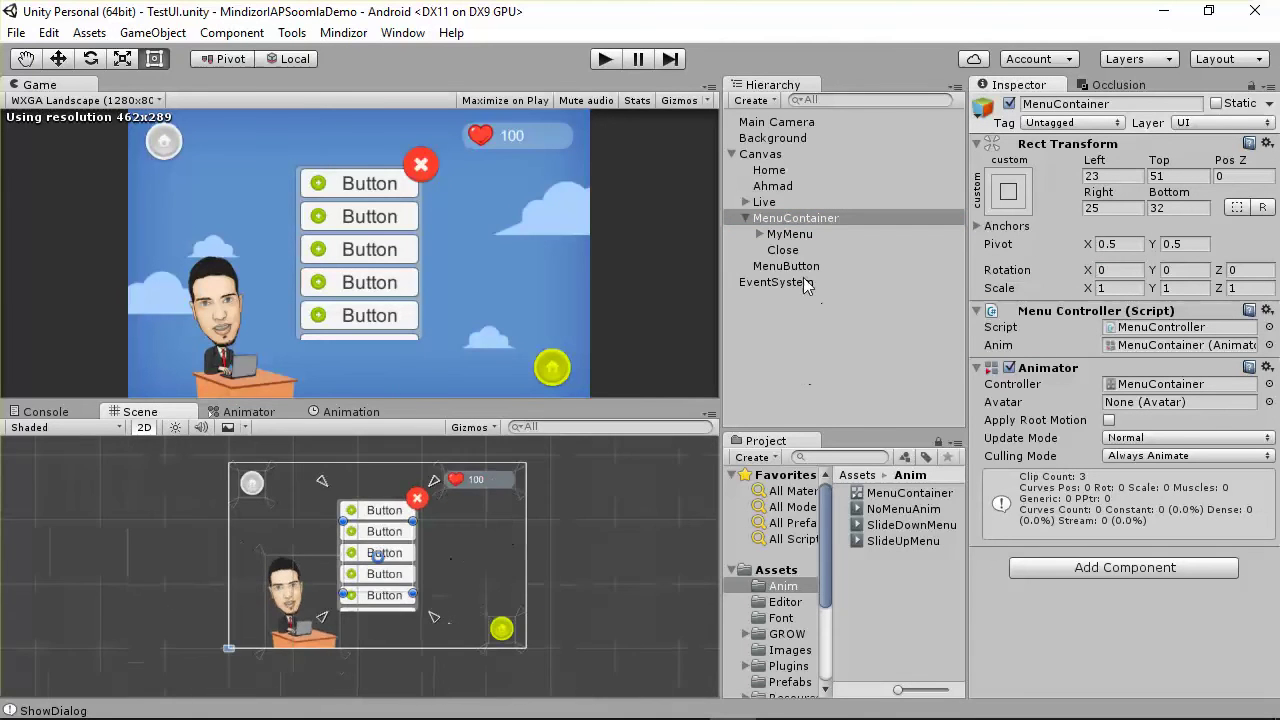
double_click(792, 218)
scroll(457, 529, "down", 2)
scroll(457, 529, "down", 2)
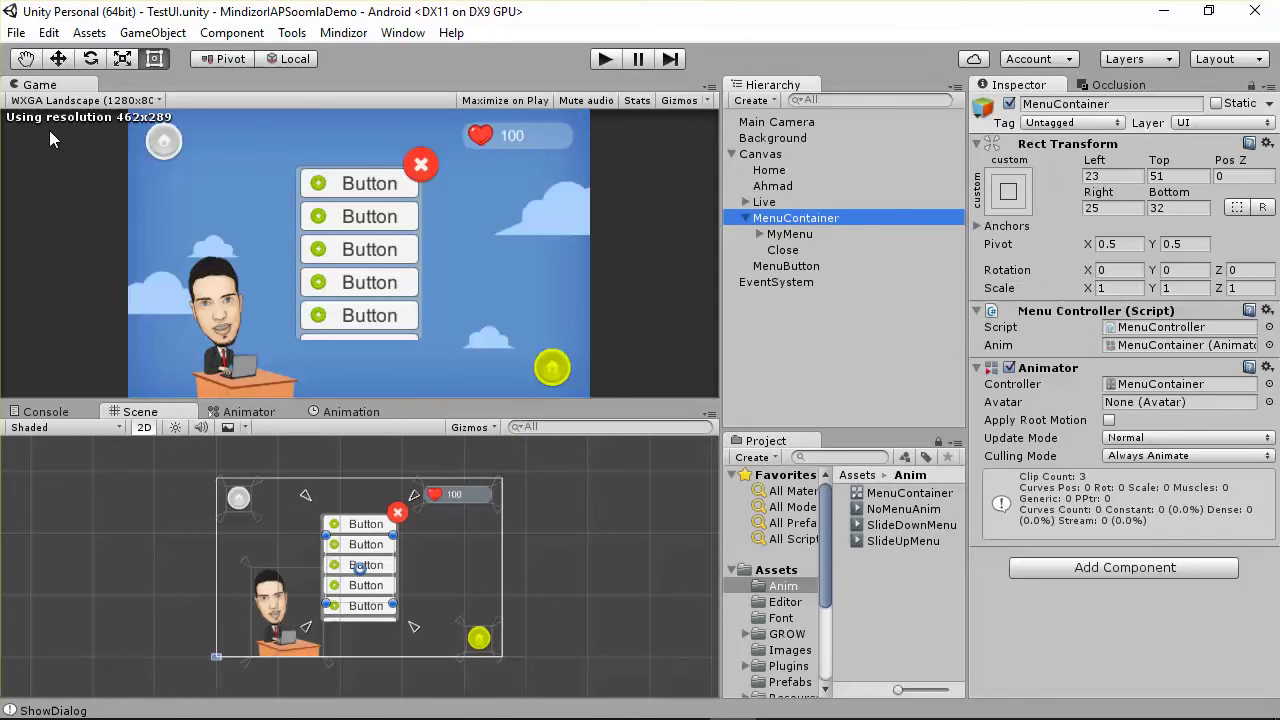
left_click(216, 232)
left_click_drag(369, 480, 360, 327)
left_click_drag(462, 402, 484, 591)
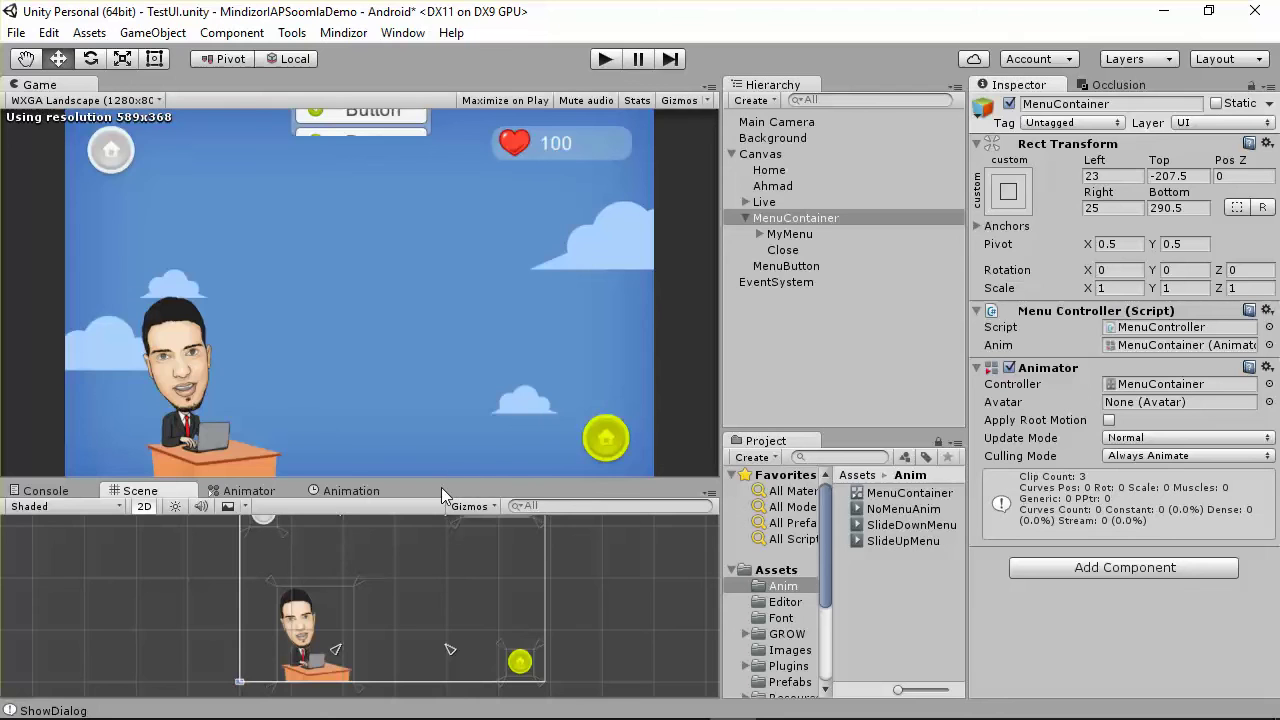
left_click_drag(438, 484, 429, 351)
scroll(375, 410, "down", 5)
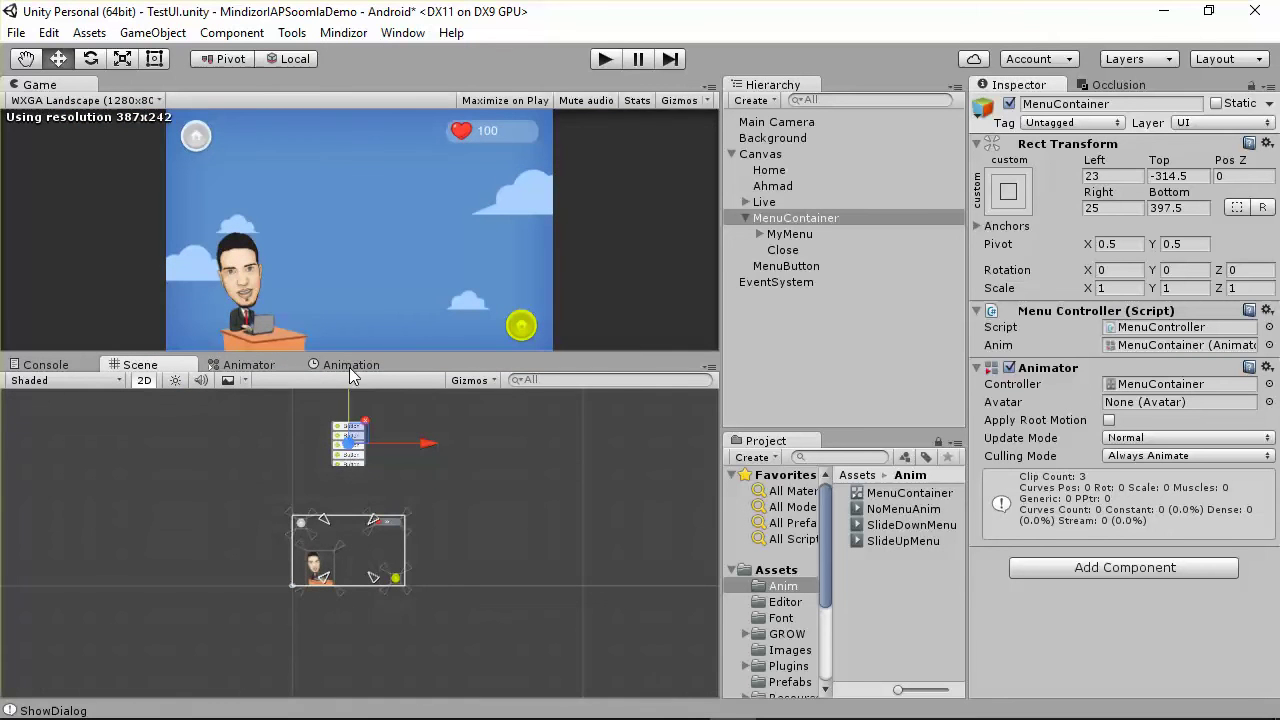
left_click_drag(376, 360, 460, 499)
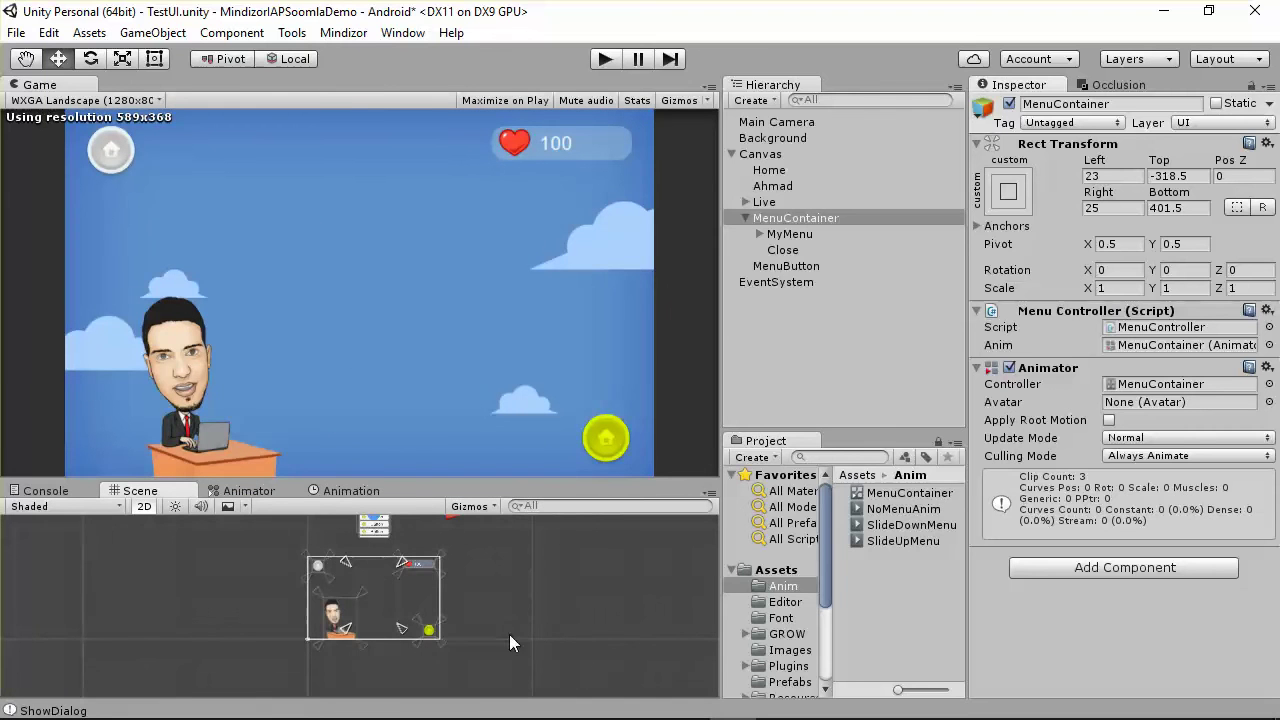
Frame MenuContainer in the Scene view and select its Top value
double_click(790, 218)
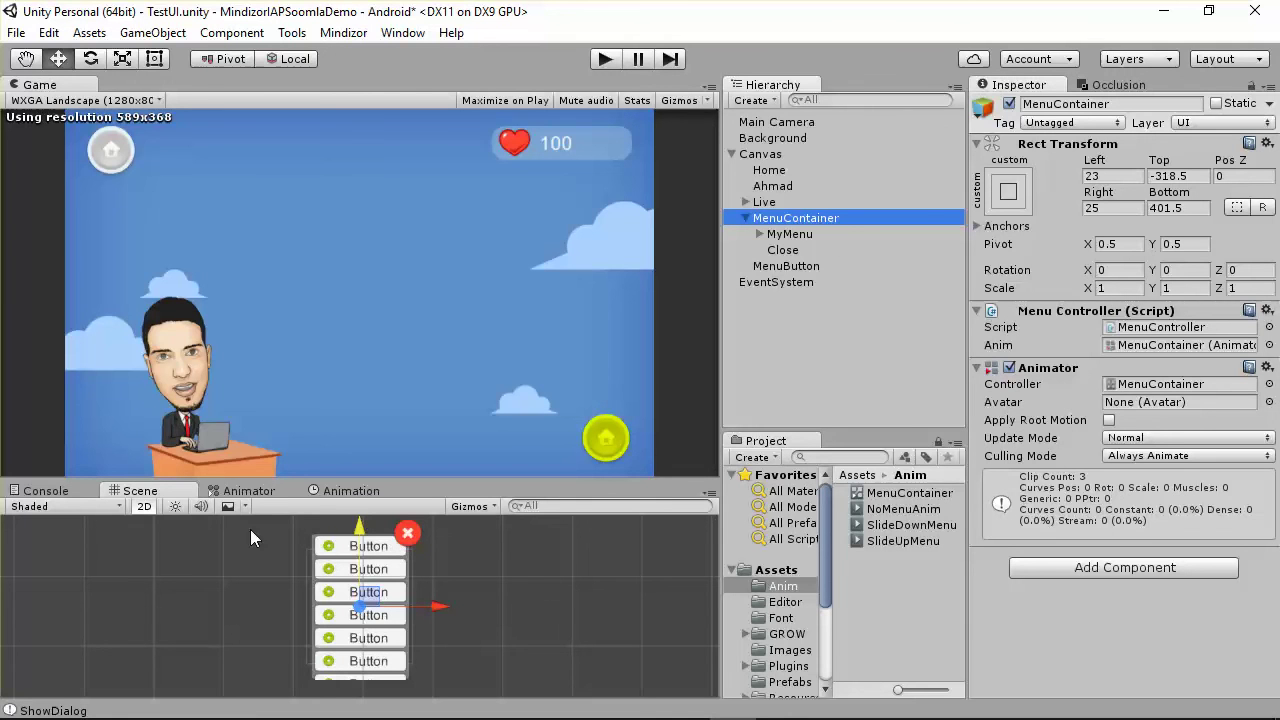
left_click(1176, 177)
right_click(1190, 180)
left_click(1210, 215)
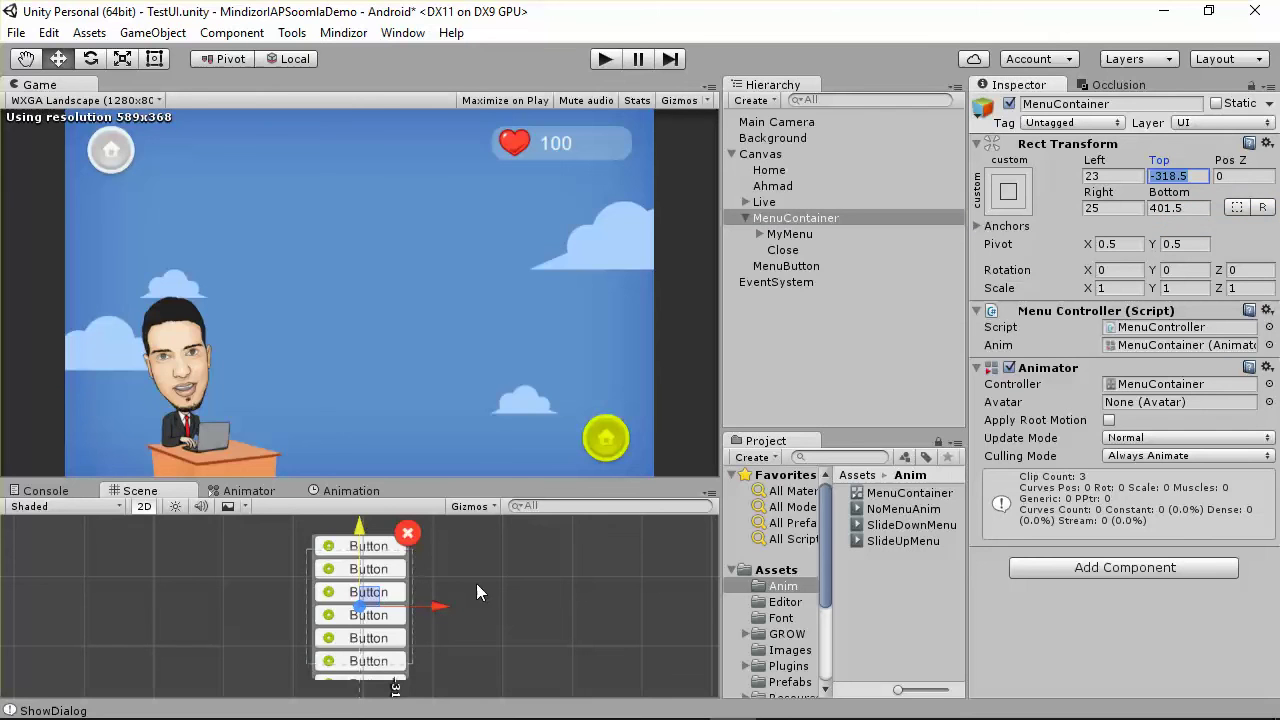
Bring up the NoMenuAnim clip for MenuContainer in the Animation view and turn on recording
left_click(334, 495)
left_click(77, 525)
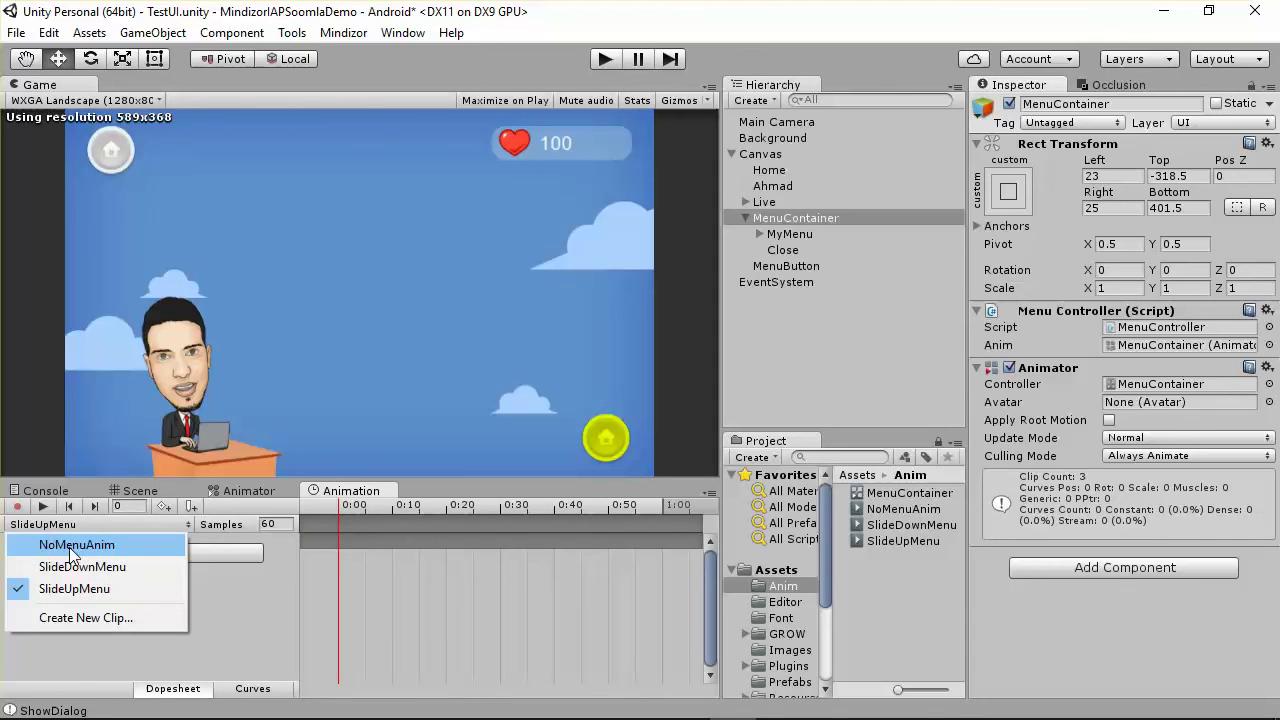
left_click(69, 547)
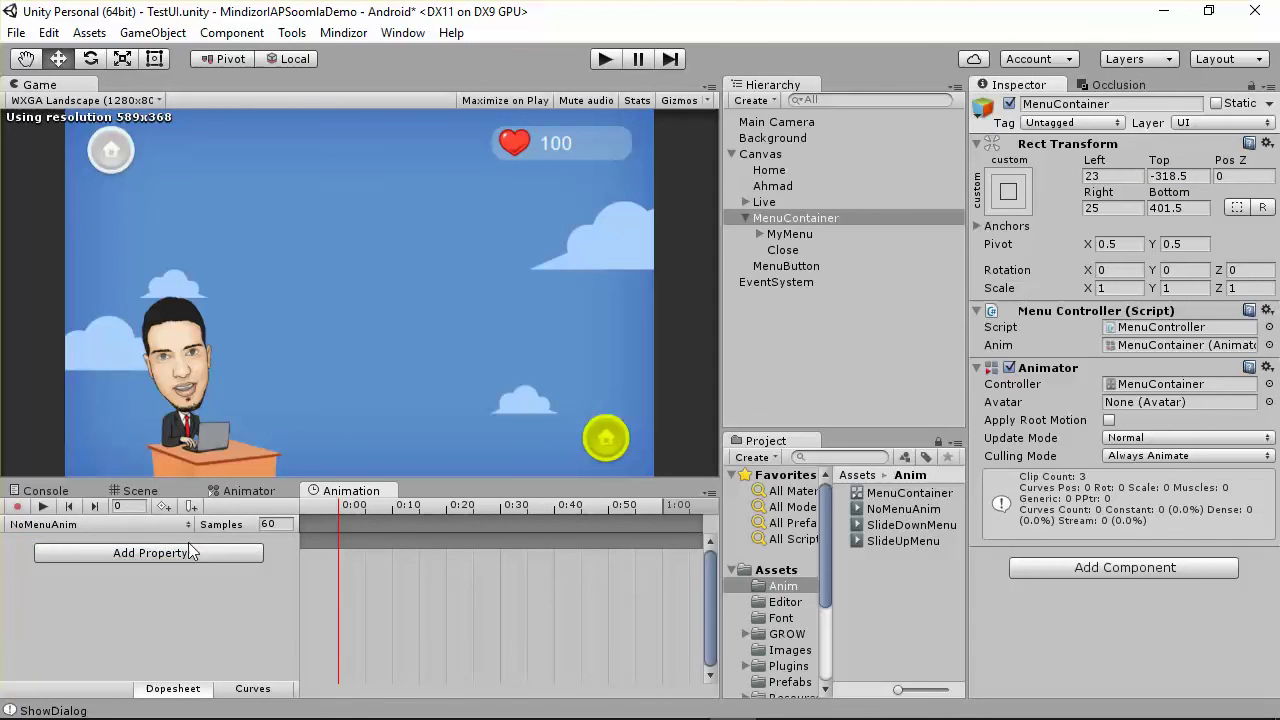
left_click(17, 506)
left_click(792, 218)
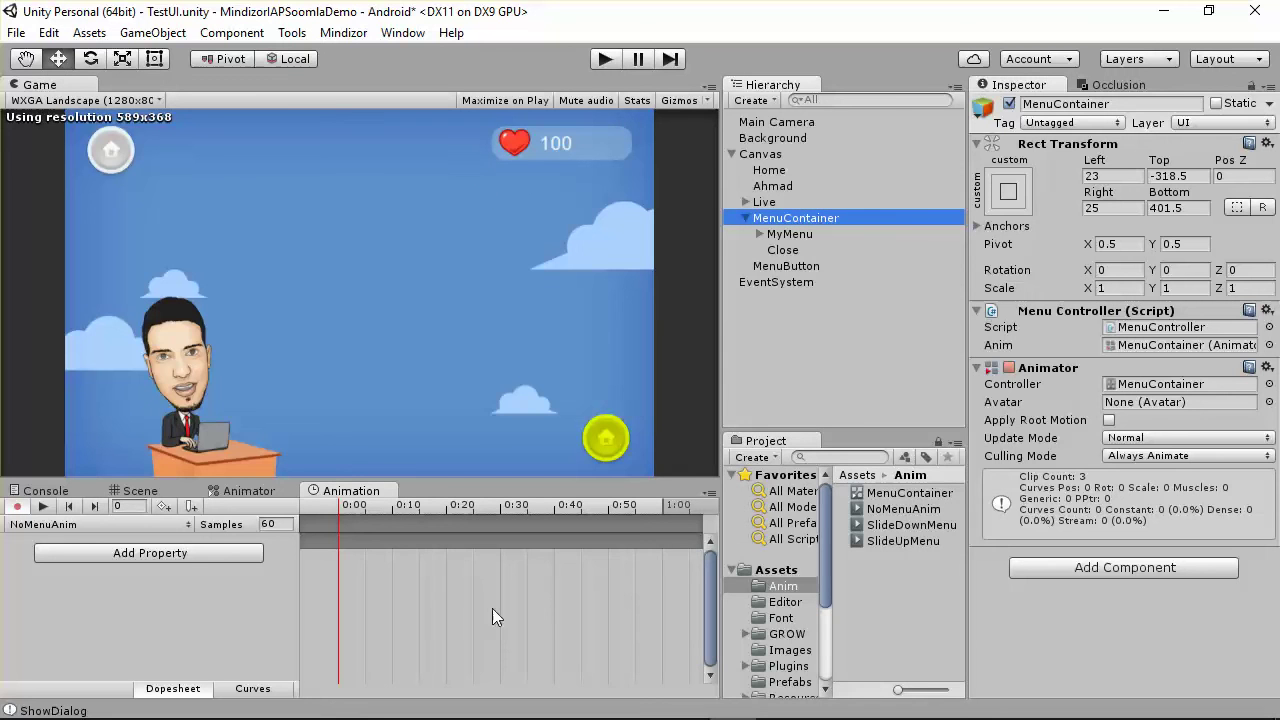
Add MenuContainer's Anchored Position to the NoMenuAnim clip and move the 1:00 keyframe onto 0:00
left_click(182, 552)
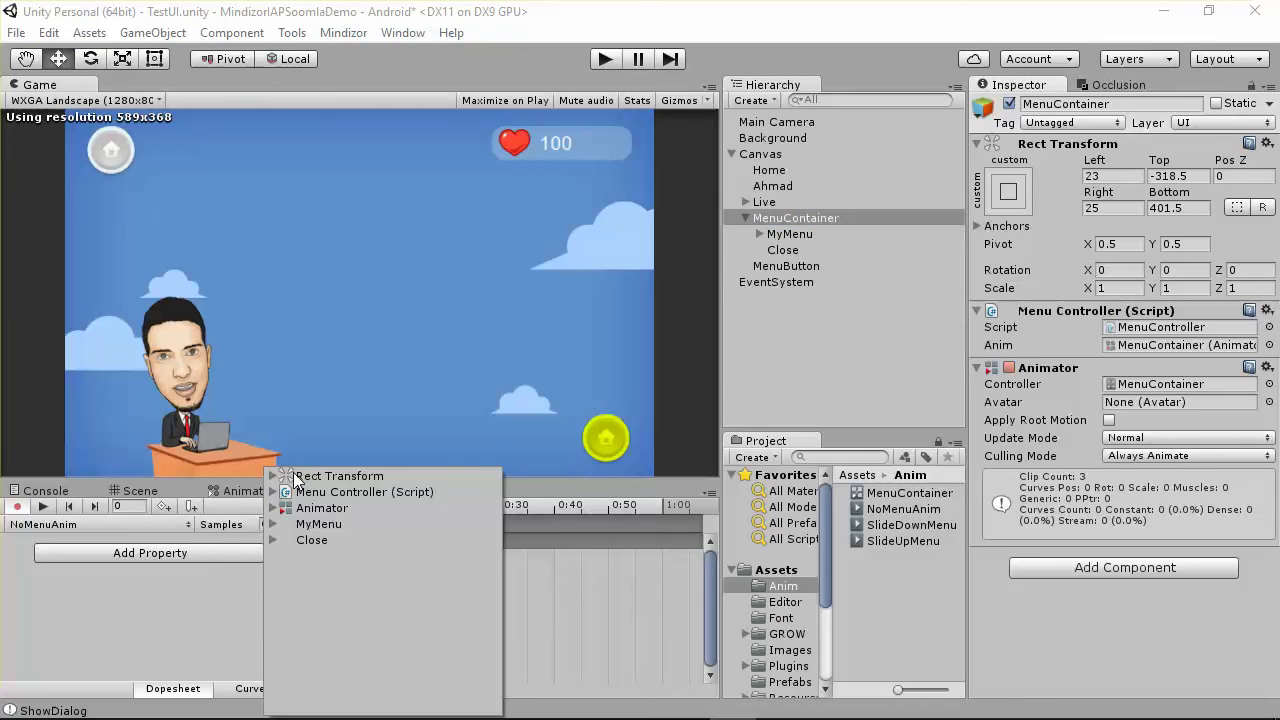
left_click(275, 477)
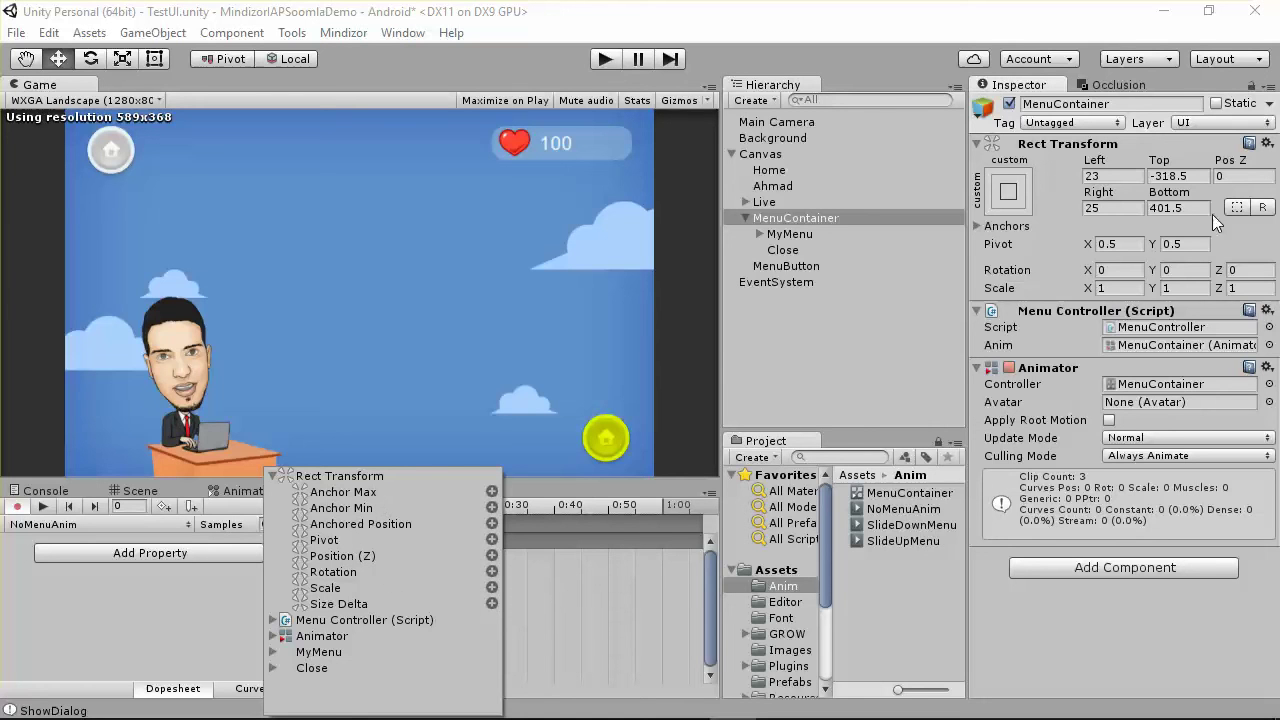
left_click_drag(1090, 165, 1082, 167)
left_click(368, 529)
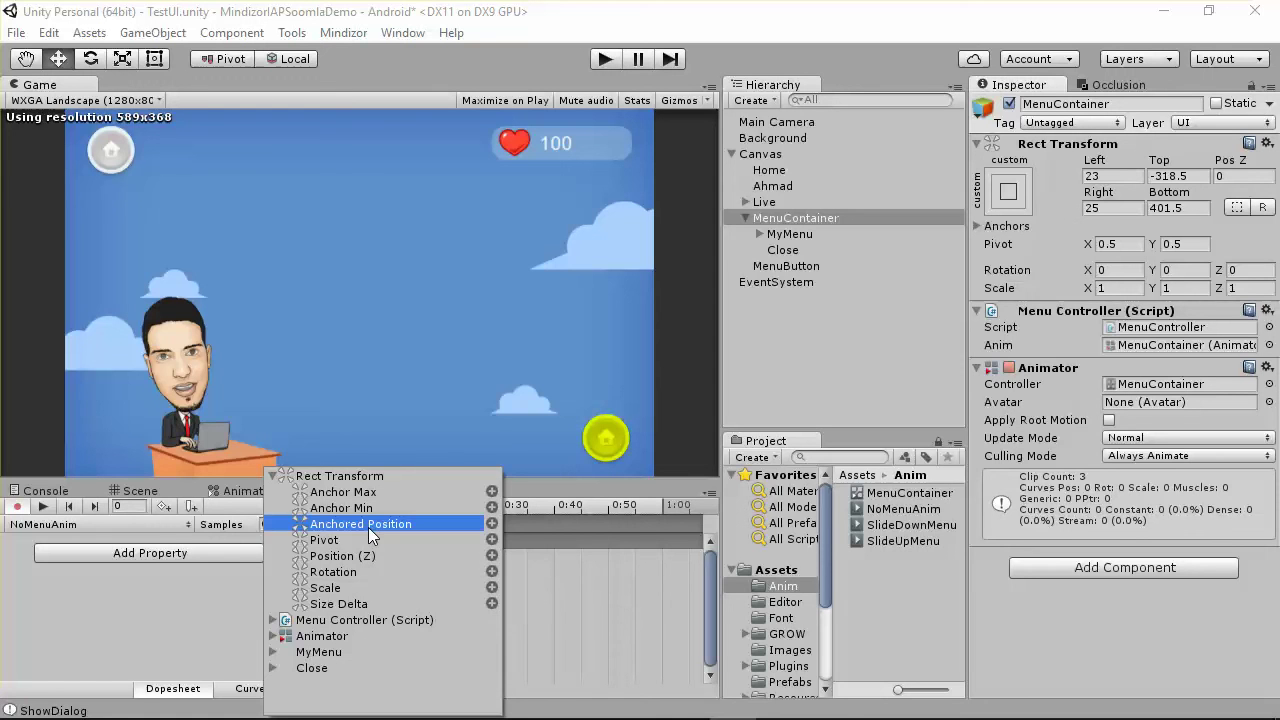
left_click(492, 524)
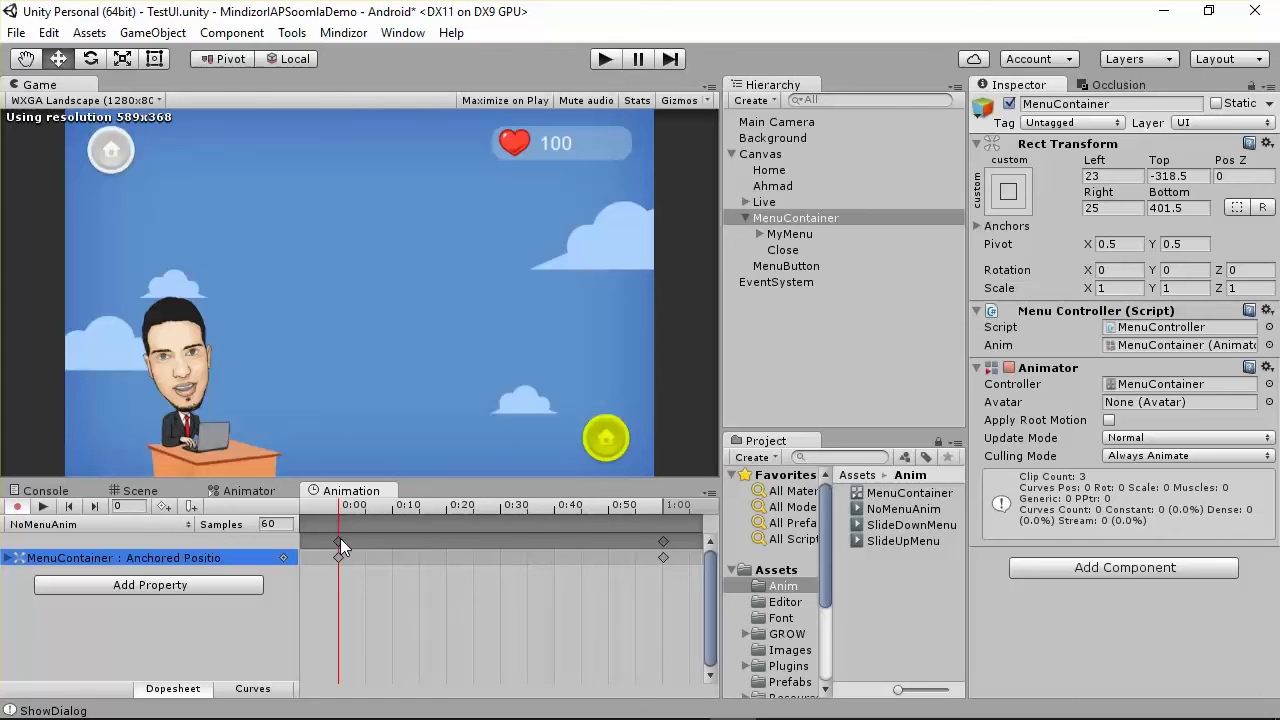
left_click_drag(663, 538, 307, 546)
Switch to the SlideDownMenu clip and add MenuContainer's Rect Transform Anchored Position property
left_click(73, 526)
left_click(94, 564)
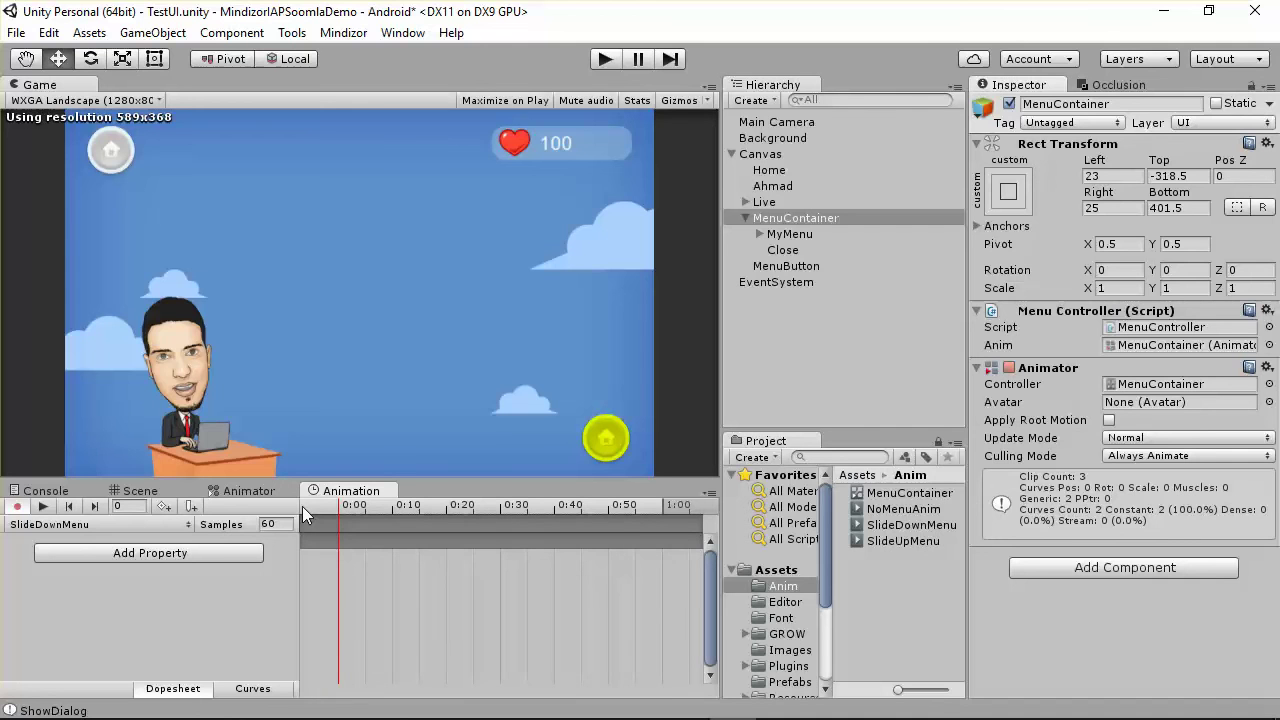
left_click(160, 555)
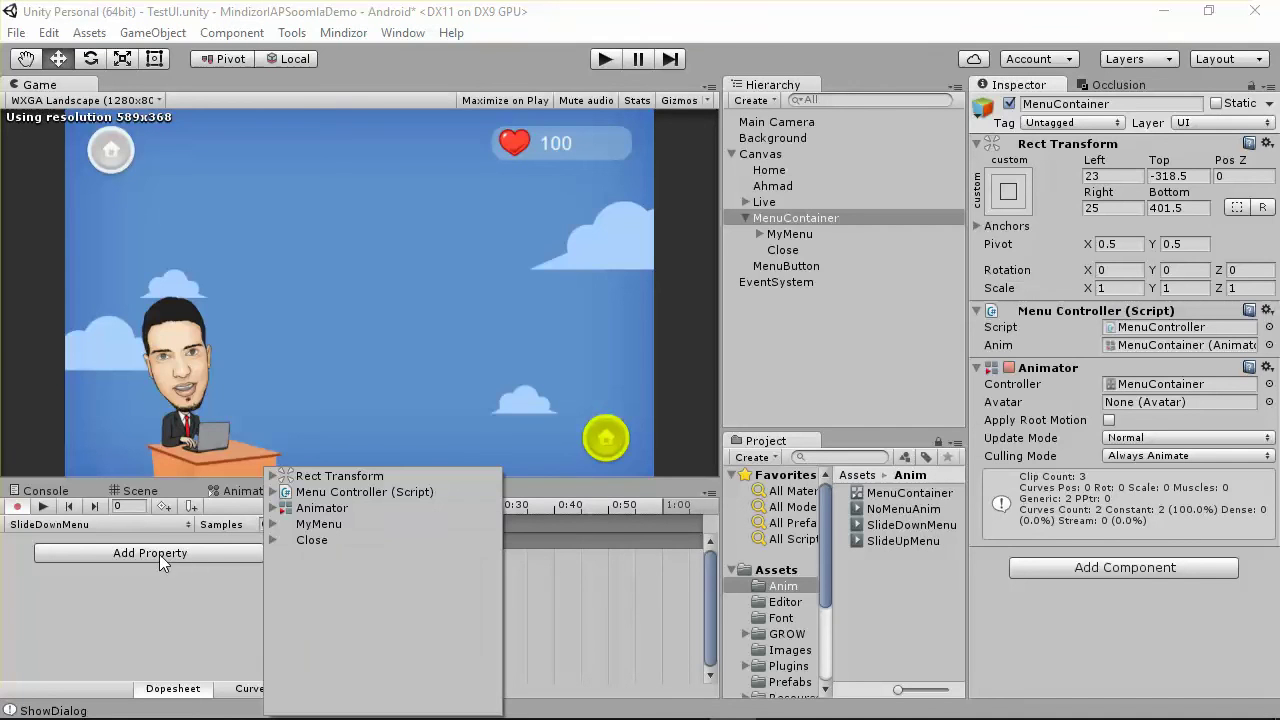
left_click(282, 477)
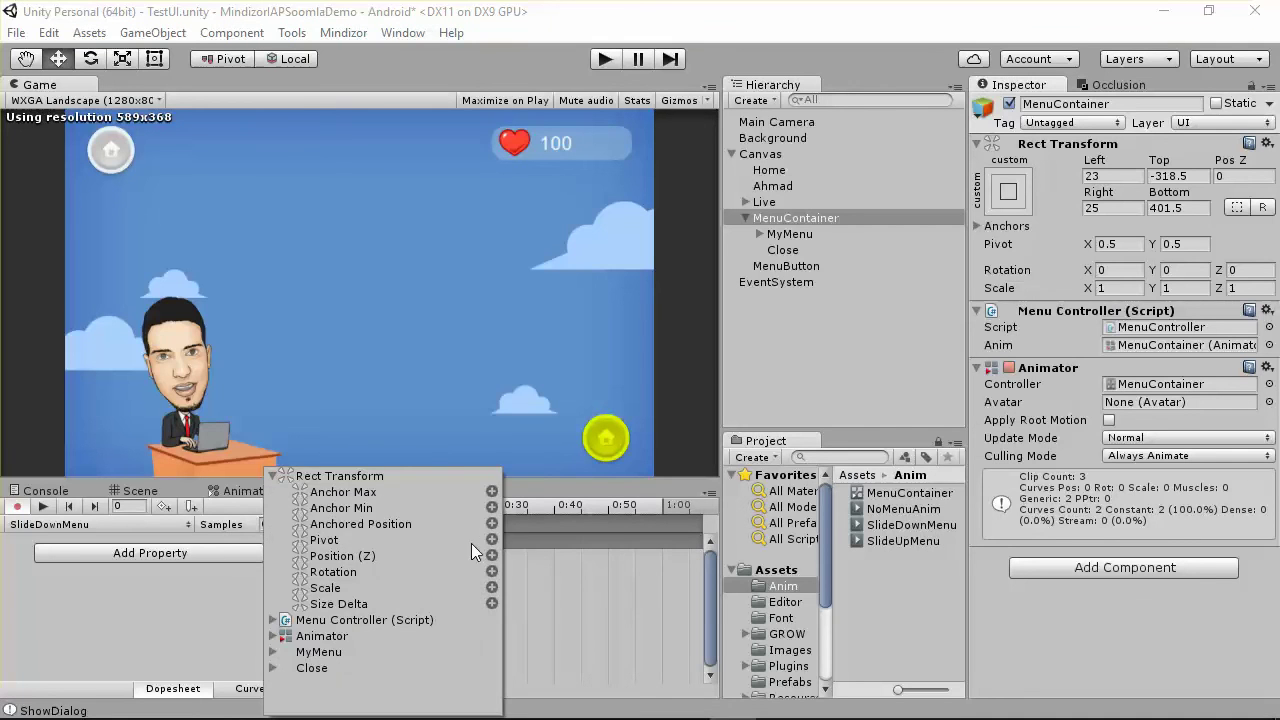
left_click(492, 524)
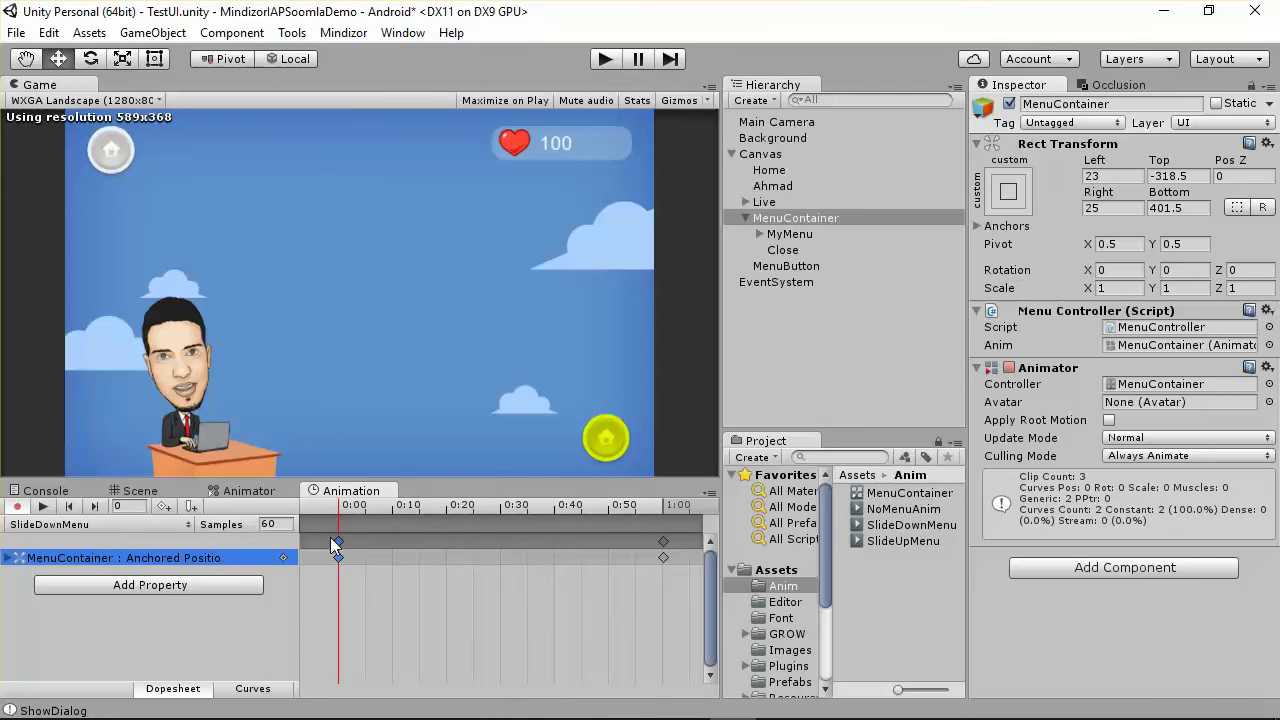
At SlideDownMenu's 1:00 keyframe, move MenuContainer down into the canvas to a Top of about 71.5, and scrub through the motion
left_click(663, 542)
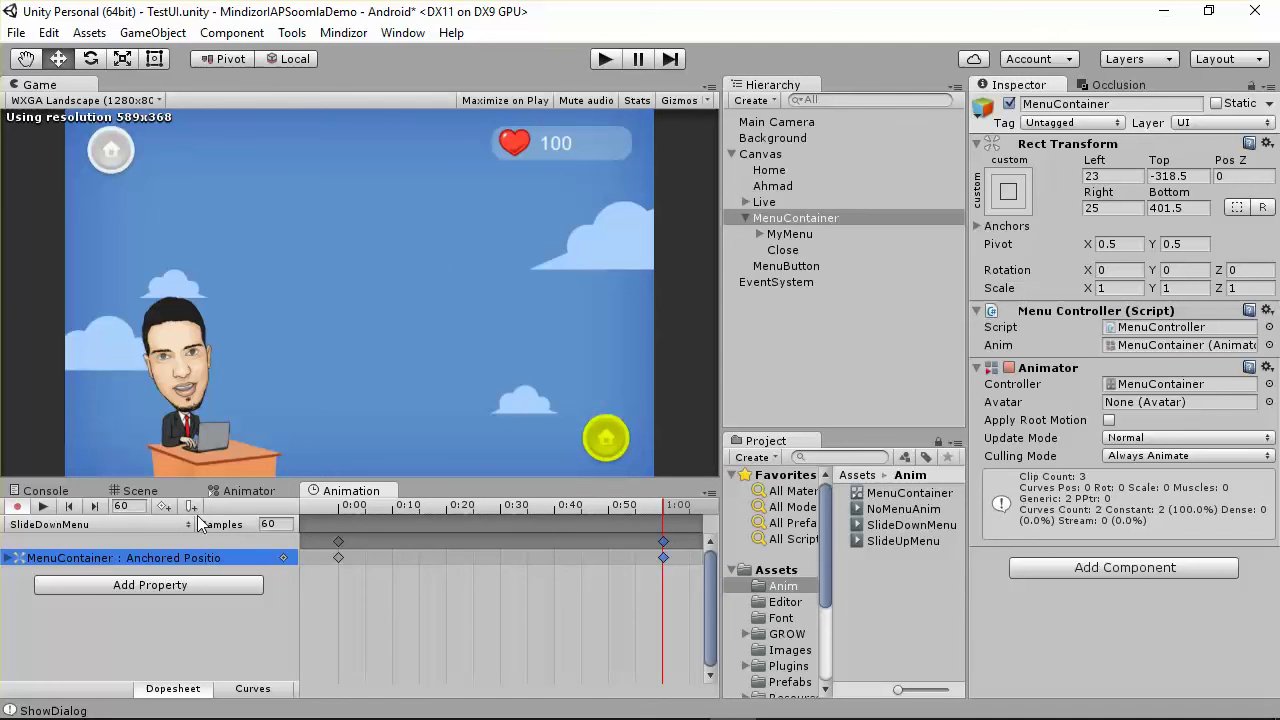
left_click(135, 491)
scroll(414, 600, "down", 2)
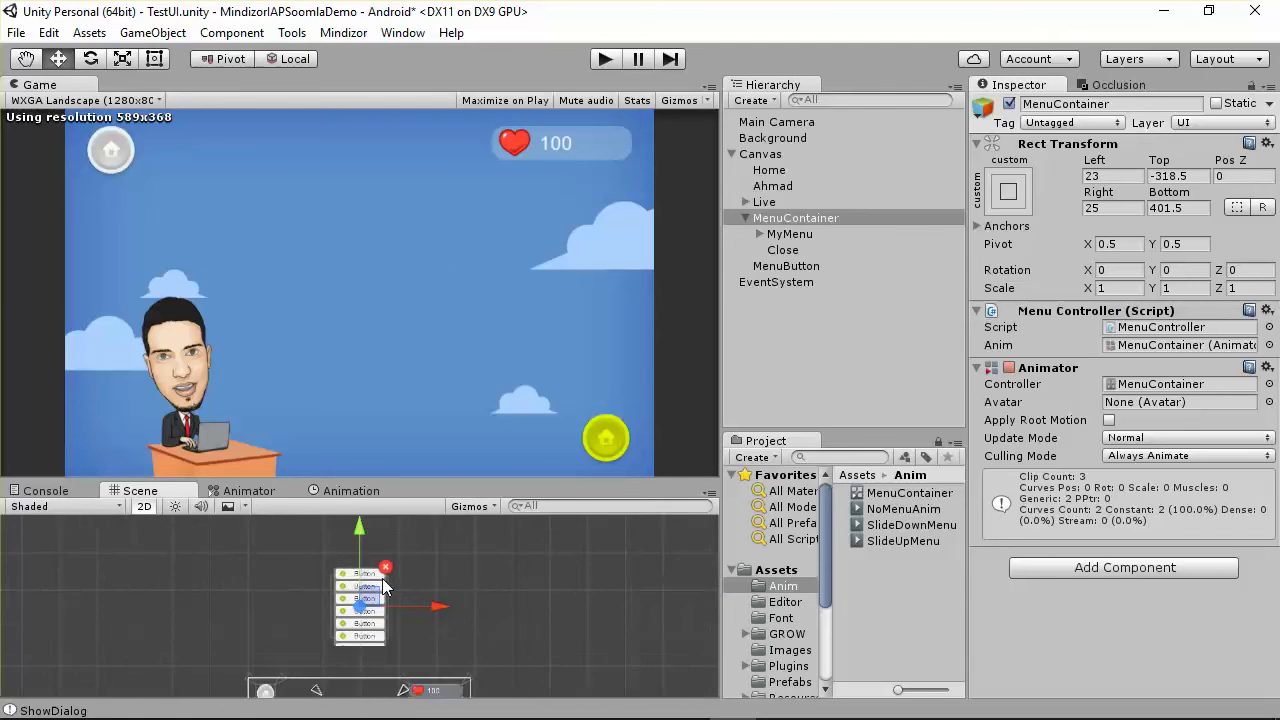
scroll(383, 585, "down", 2)
left_click_drag(365, 543, 353, 641)
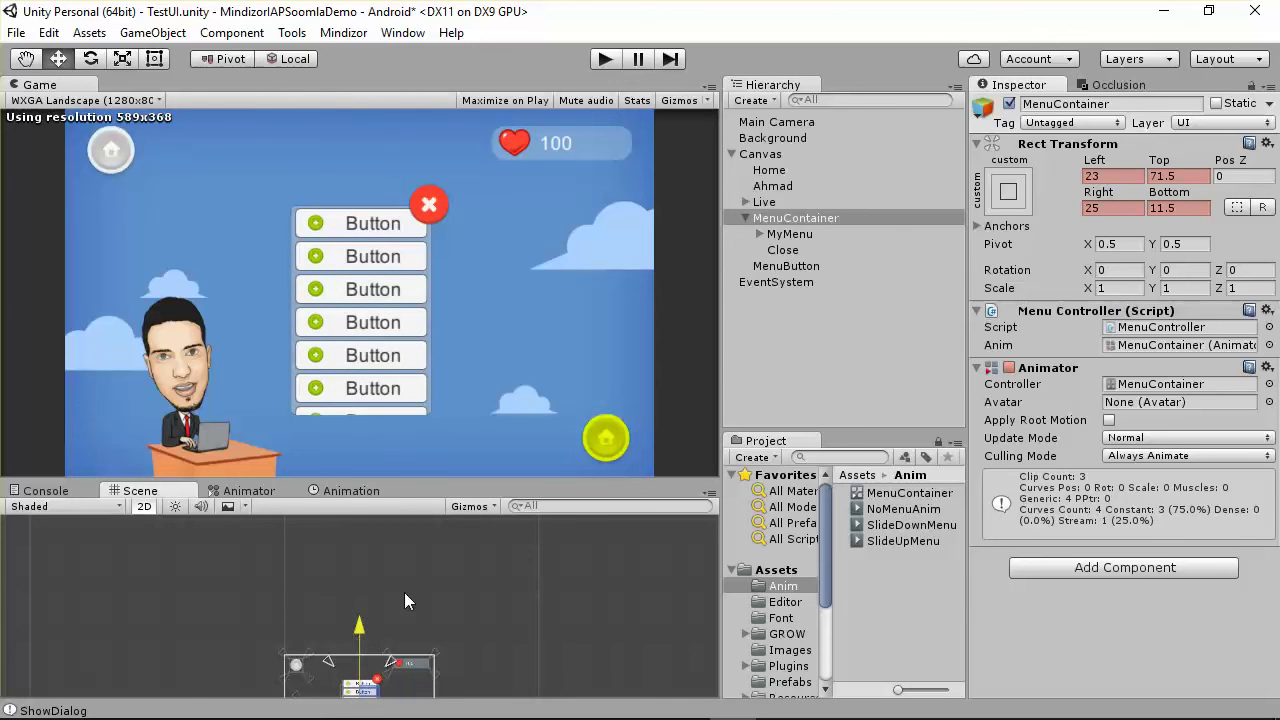
left_click(352, 491)
left_click_drag(532, 504, 665, 532)
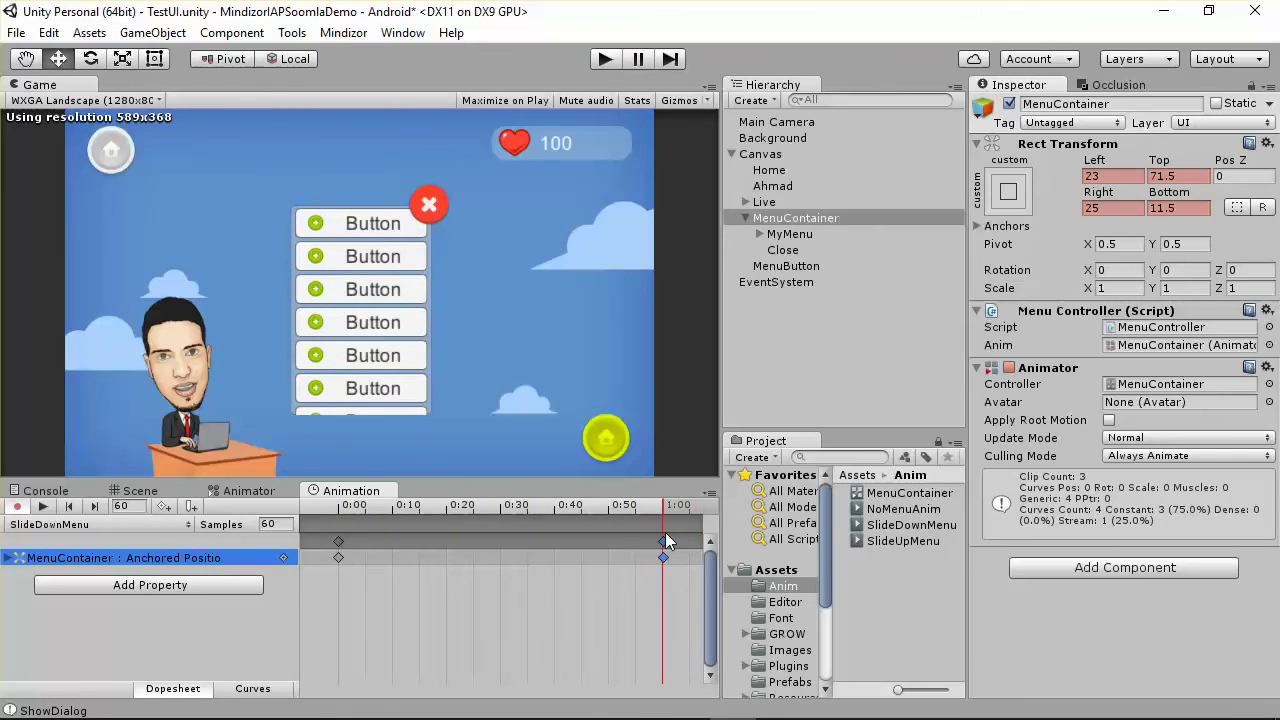
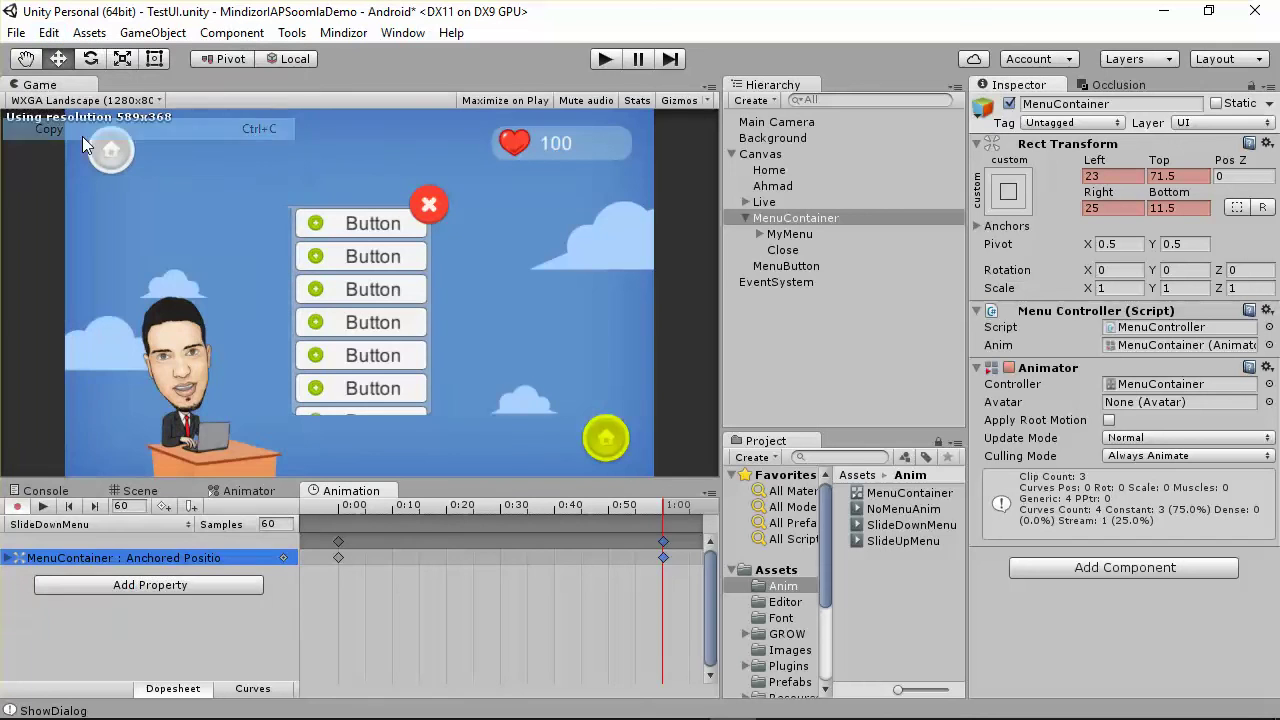
Copy SlideDownMenu's 1:00 keyframe, trying a paste at frame 37, and reselect the 1:00 keyframe
right_click(664, 541)
left_click(664, 540)
key("ctrl+p")
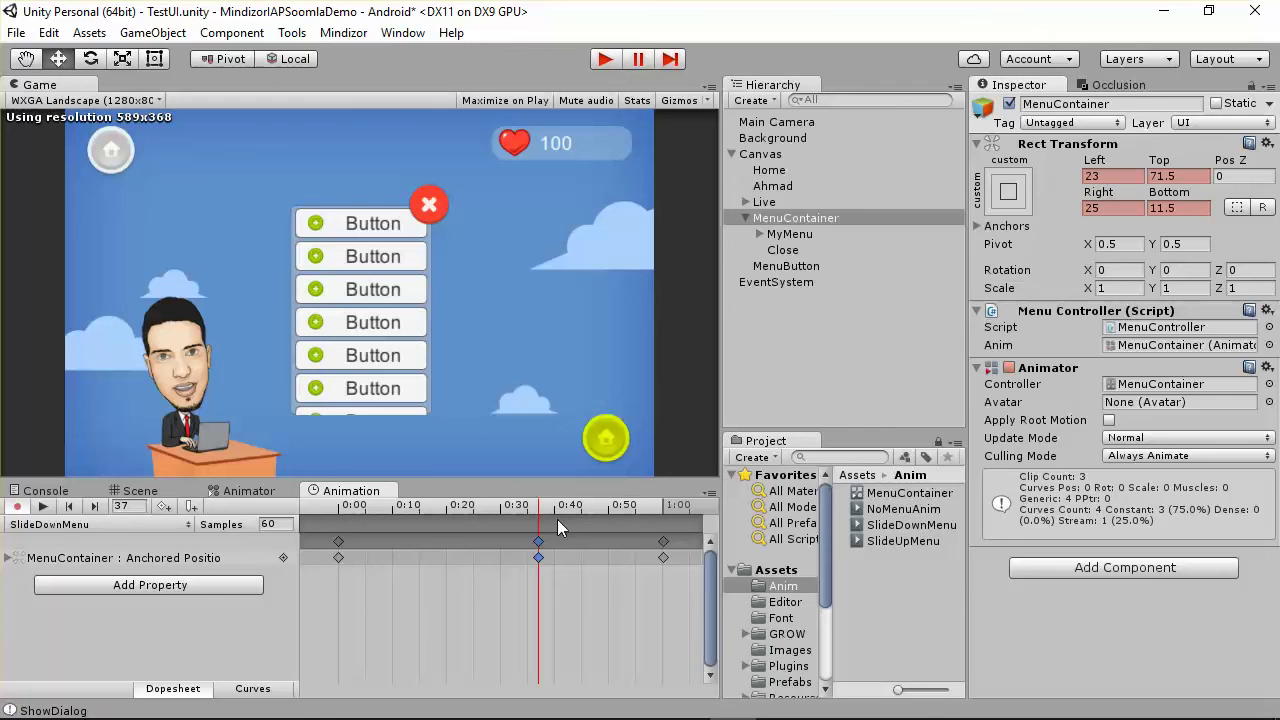
left_click(663, 541)
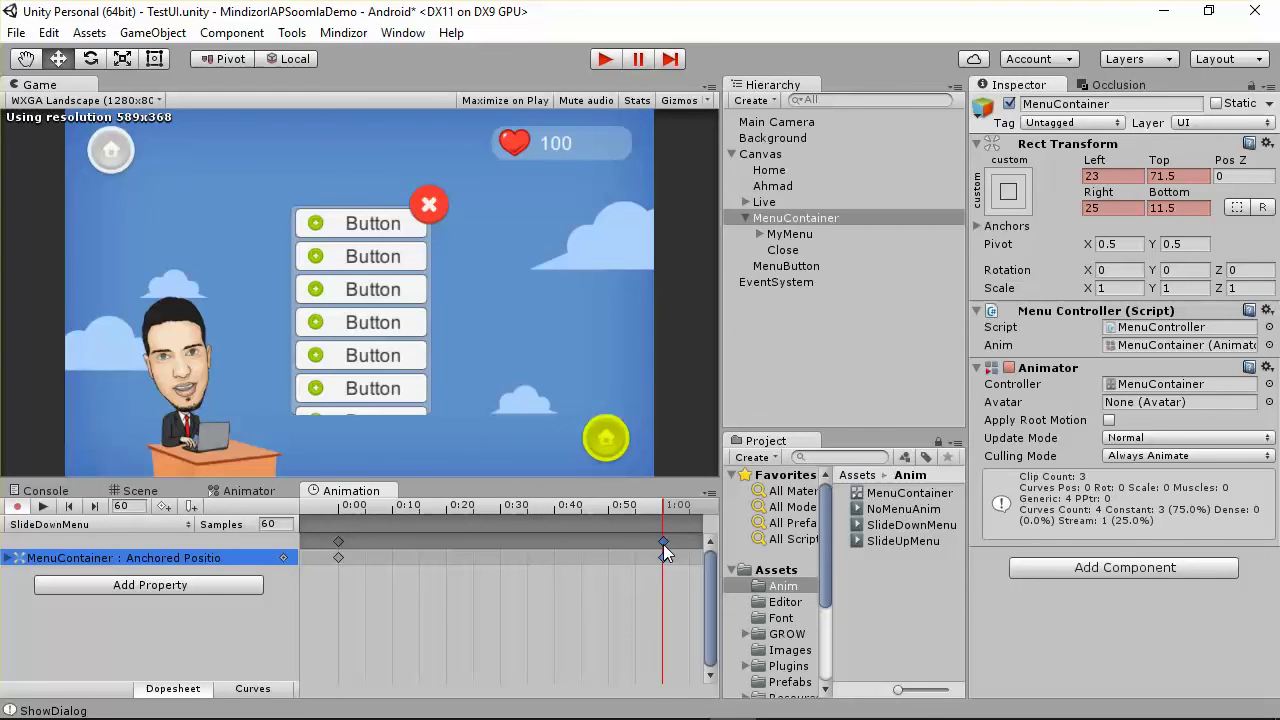
Switch to the SlideUpMenu clip and paste the copied menu-down keyframe at 0:00
left_click(137, 525)
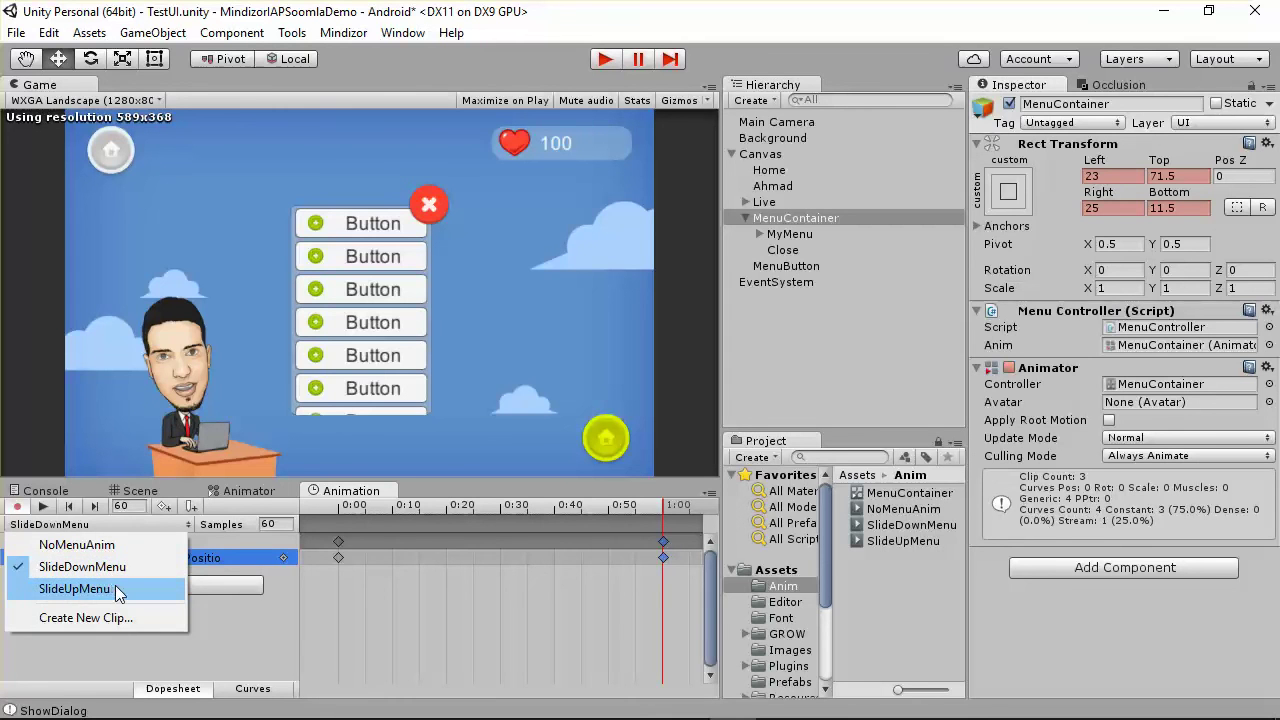
left_click(111, 588)
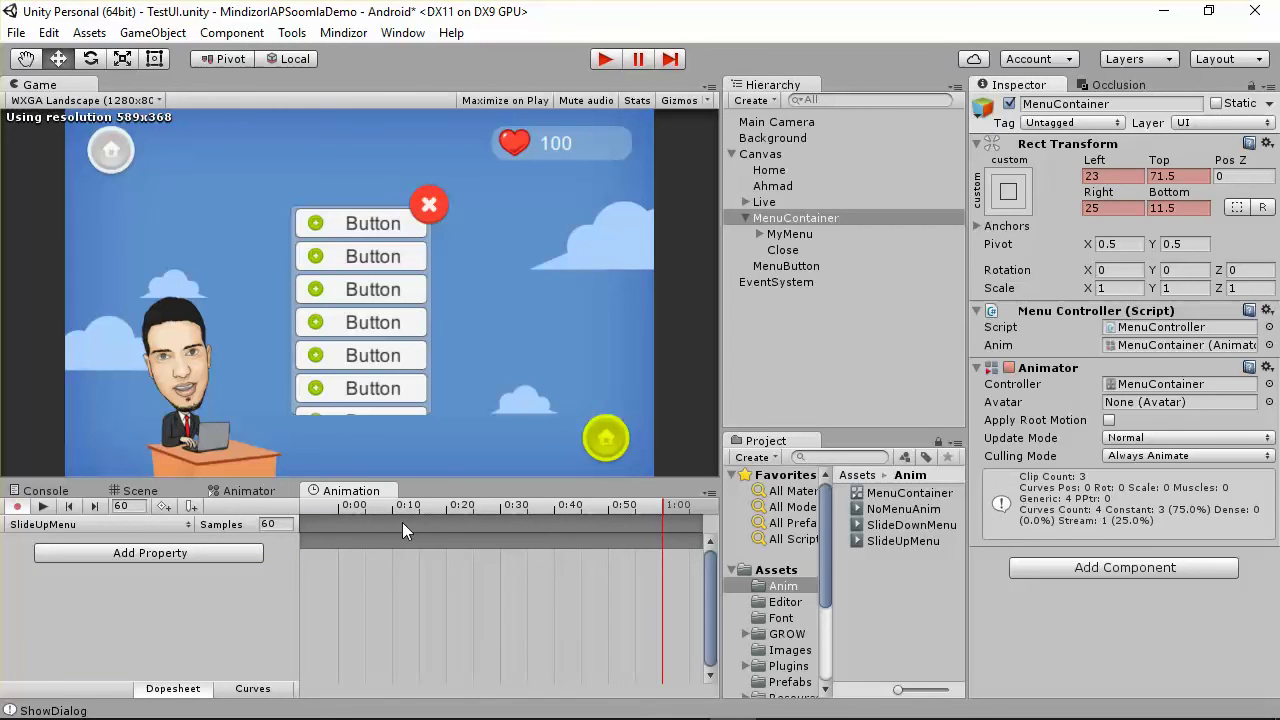
left_click(318, 507)
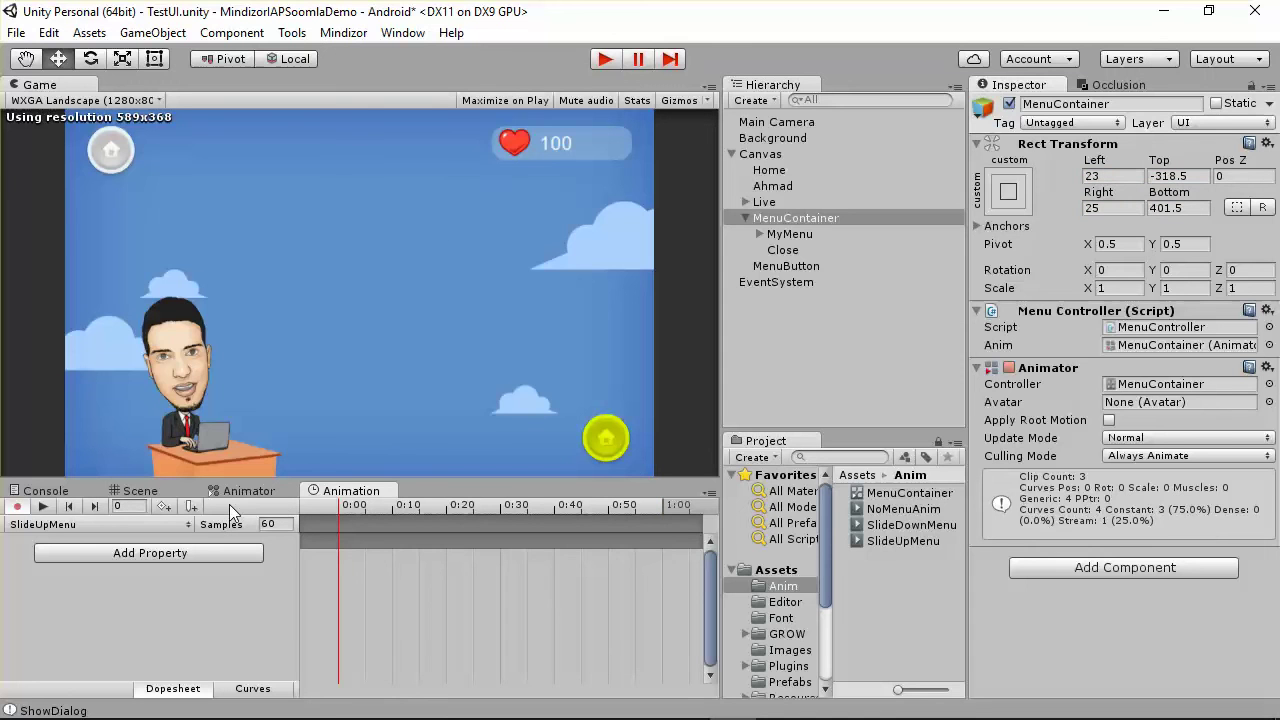
key("ctrl+z")
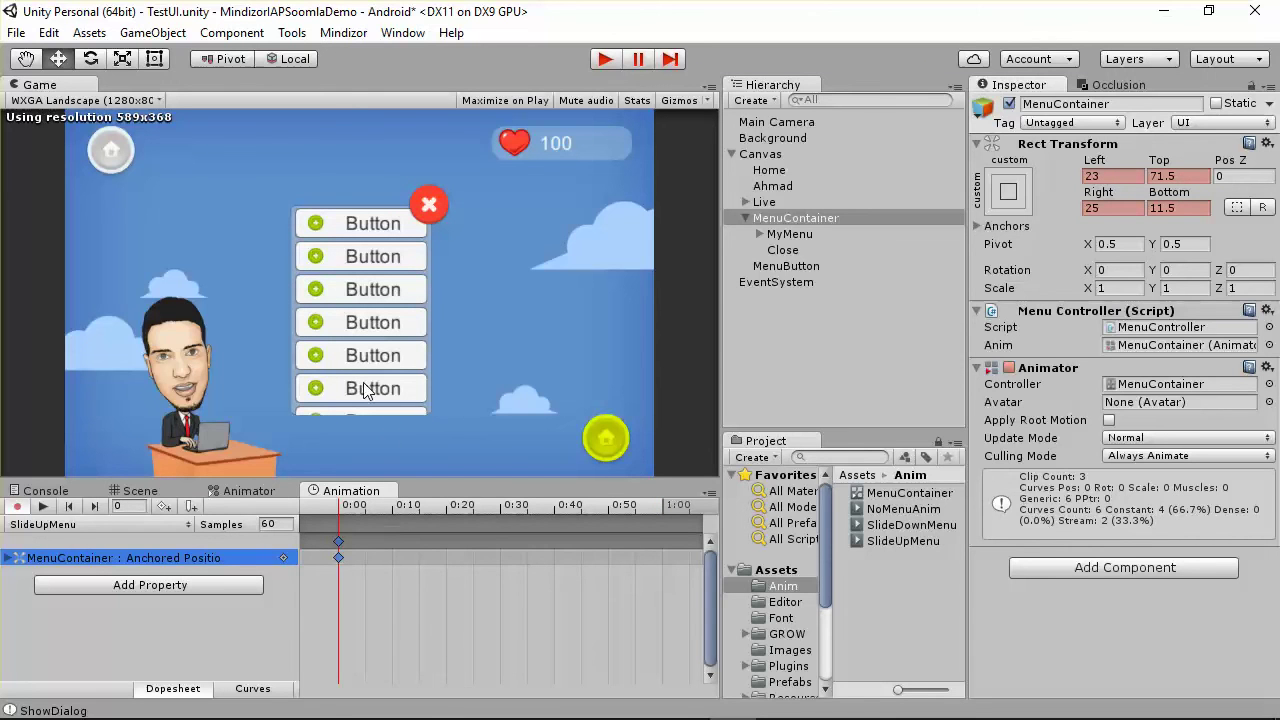
Copy the off-screen position keyframe from NoMenuAnim into SlideUpMenu at 0:30, and scrub through the slide-up motion
left_click(64, 525)
left_click(78, 541)
left_click(142, 523)
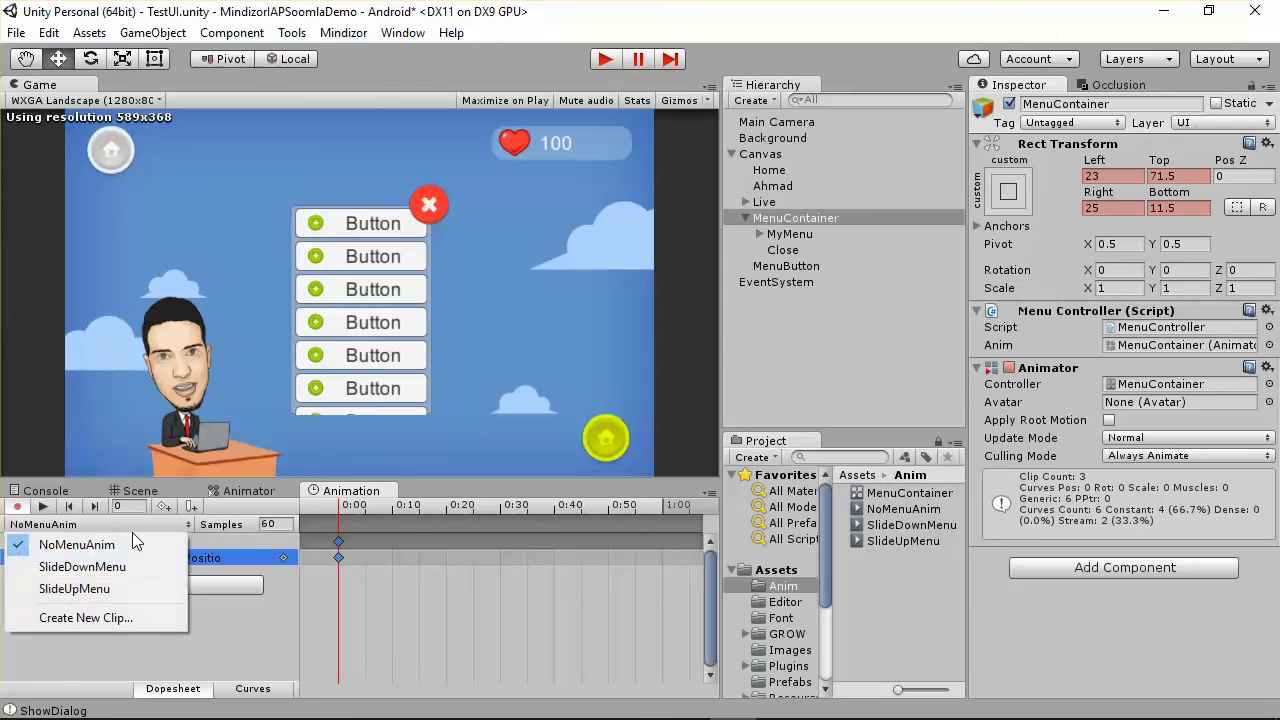
left_click(100, 589)
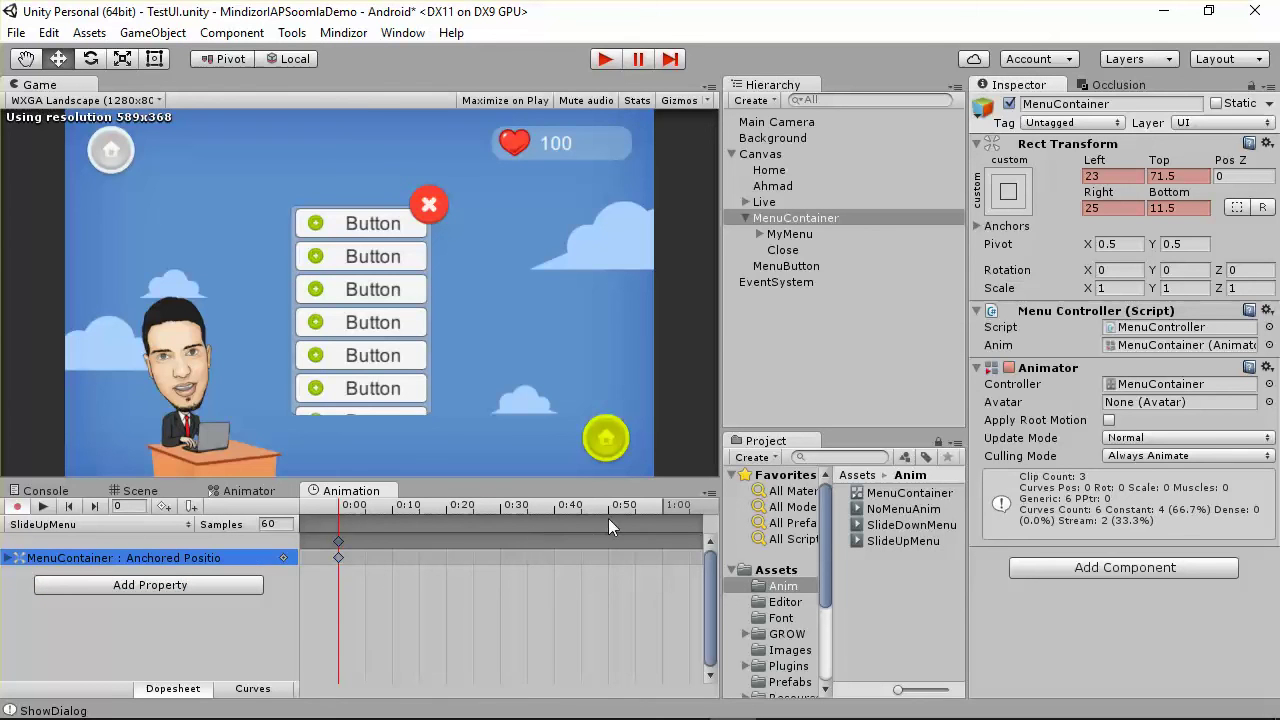
left_click_drag(600, 509, 502, 508)
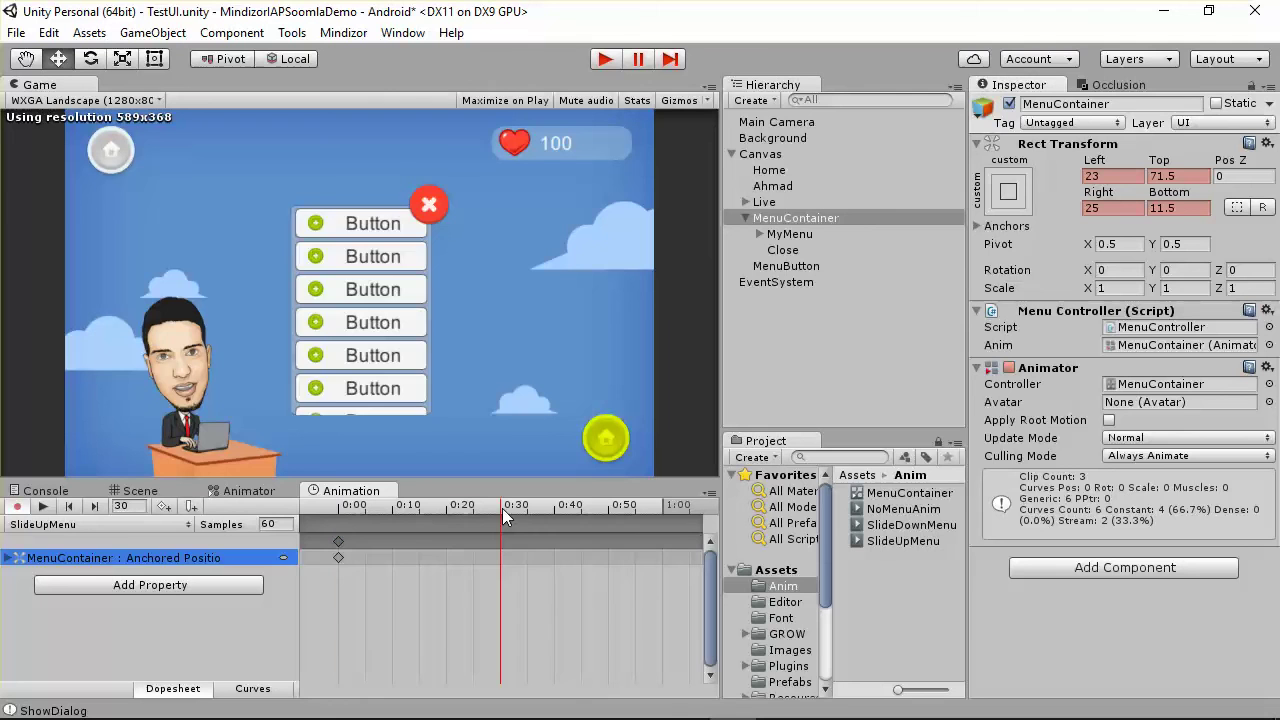
key("k")
left_click_drag(346, 512, 506, 537)
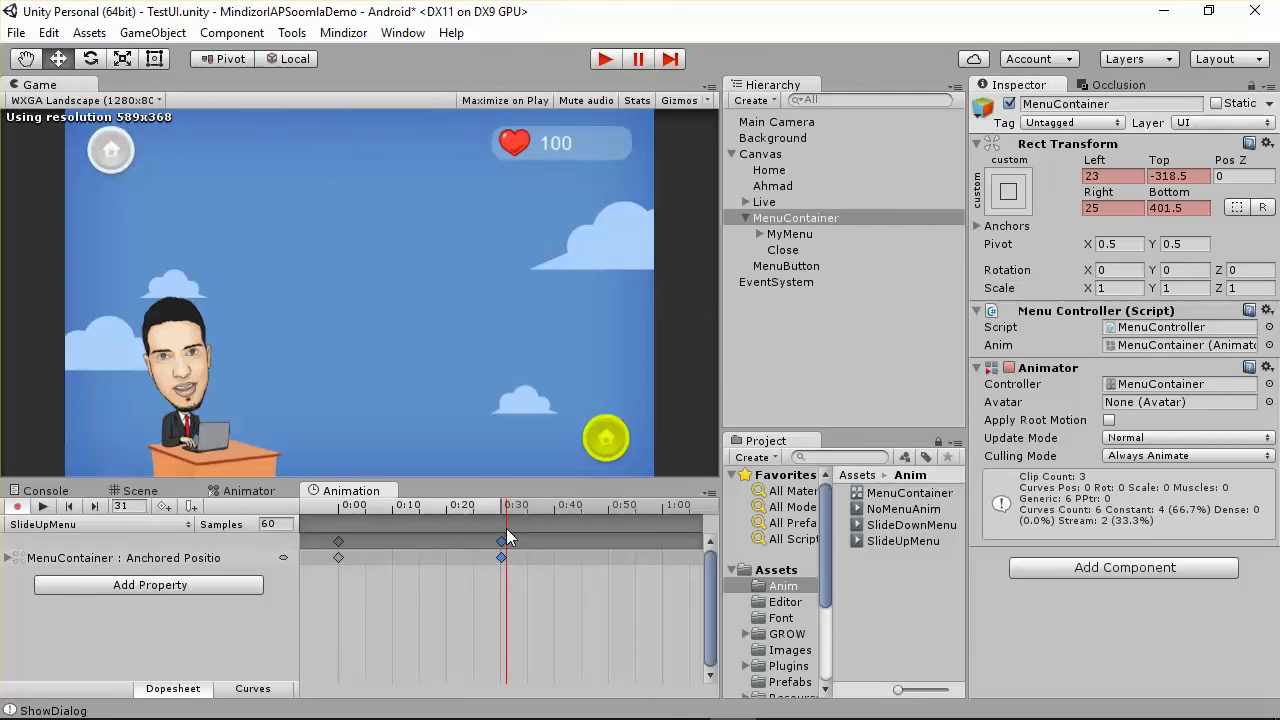
In the SlideDownMenu clip, move the menu-down end keyframe to 0:30 and scrub through the slide-down motion
left_click(120, 524)
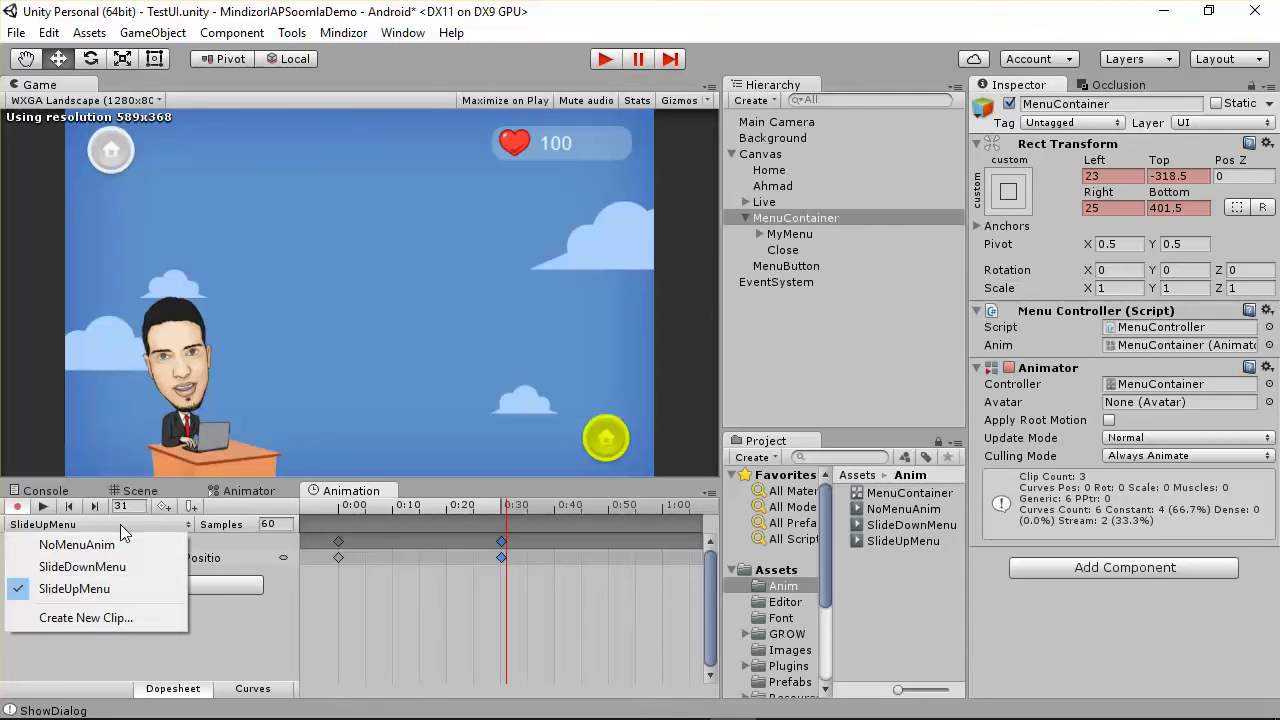
left_click(84, 567)
left_click_drag(351, 517, 502, 562)
left_click_drag(345, 513, 529, 515)
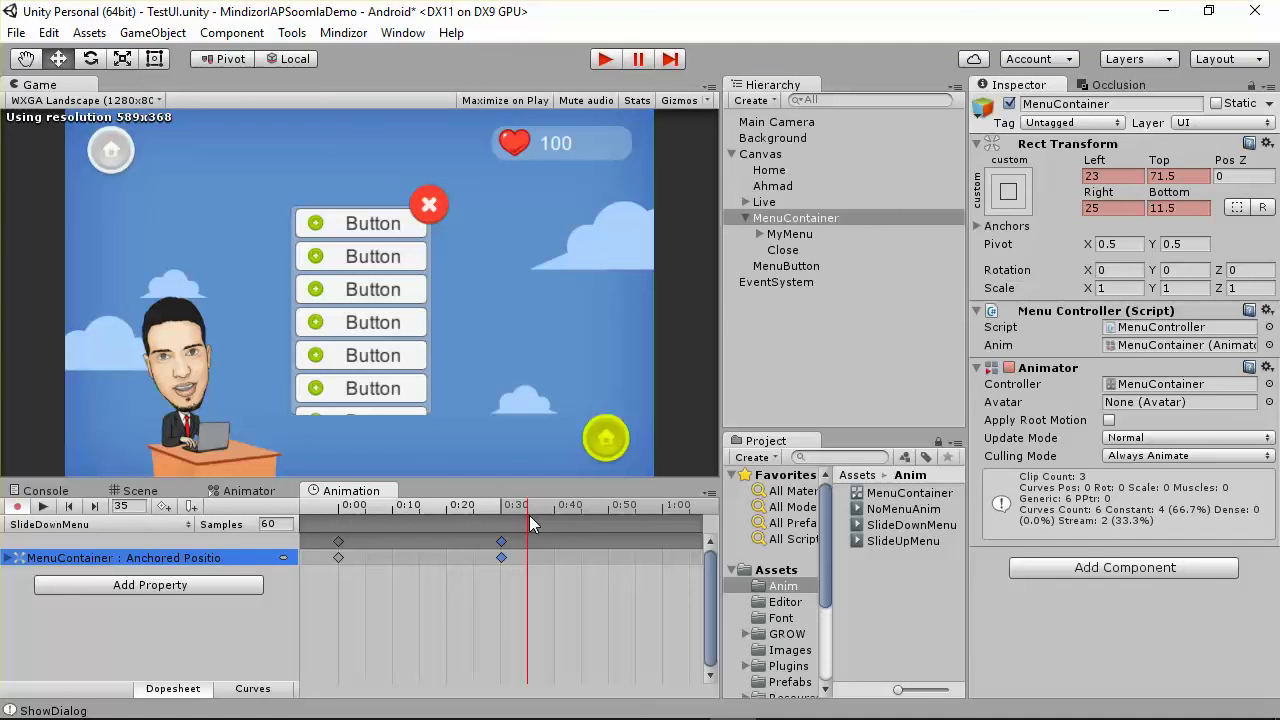
Switch to the SlideUpMenu clip and scrub its timeline to check the slide-up motion
left_click(46, 526)
left_click(80, 586)
mouse_move(460, 512)
left_mouse_down()
mouse_move(246, 504)
mouse_move(507, 510)
mouse_move(463, 512)
left_mouse_up()
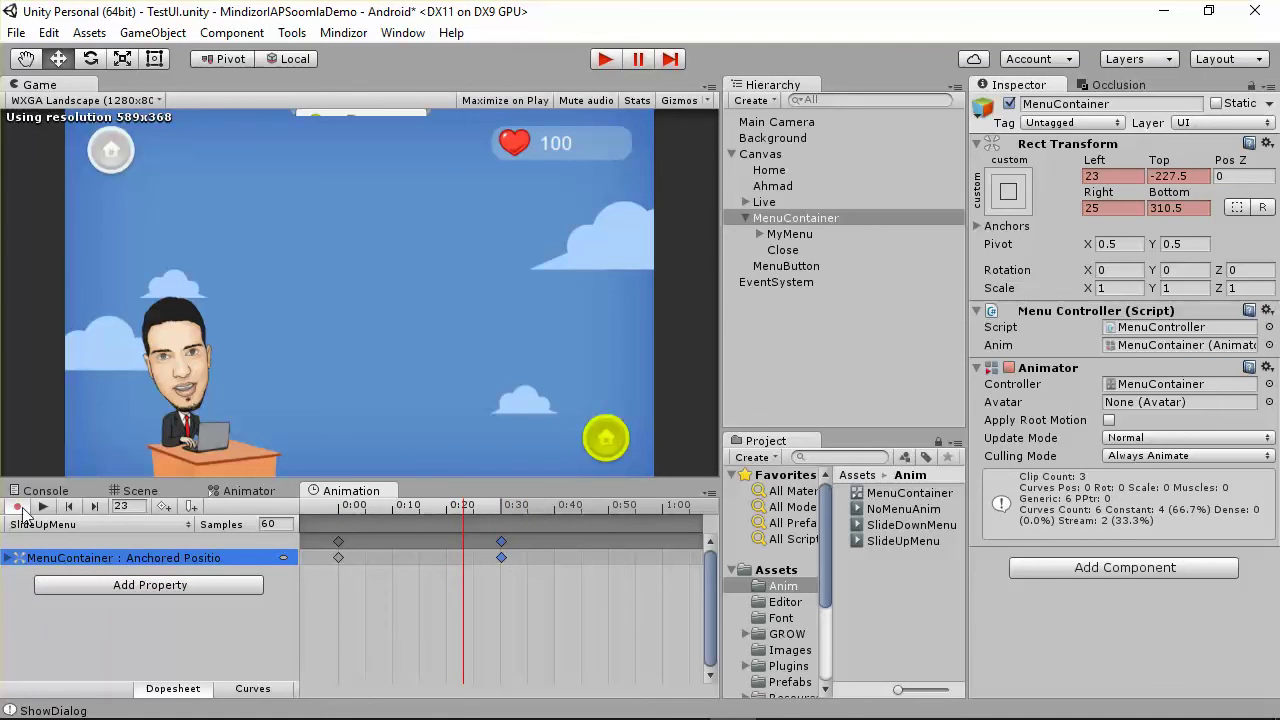
Show the Animator state graph, run the scene to check the menu's NoMenuAnim state, and stop playback
left_click(243, 491)
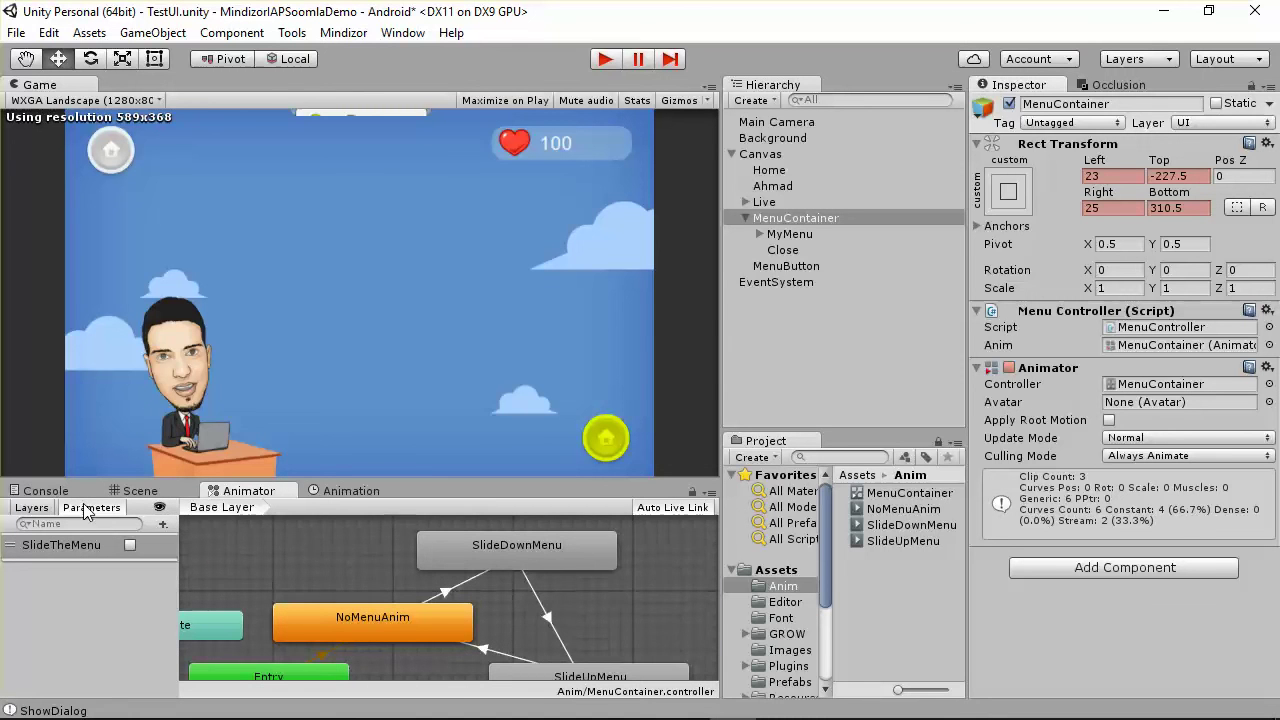
left_click(594, 60)
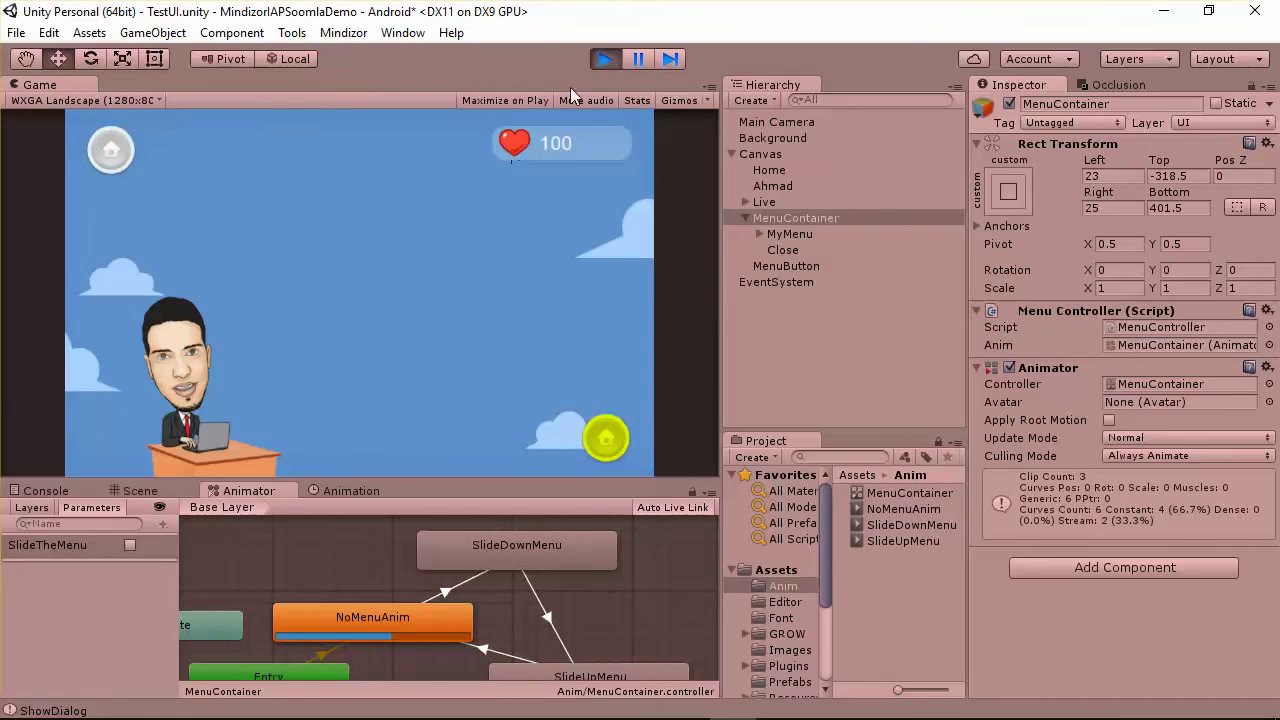
left_click(605, 60)
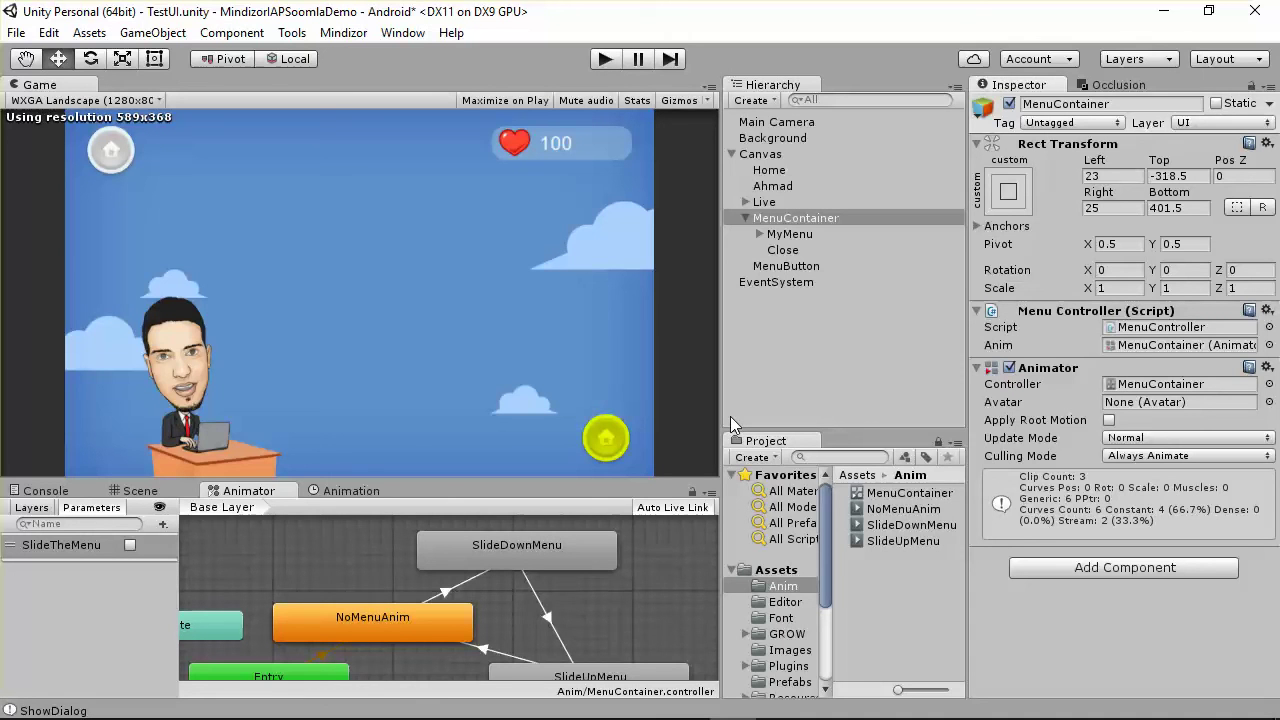
mouse_move(1098, 716)
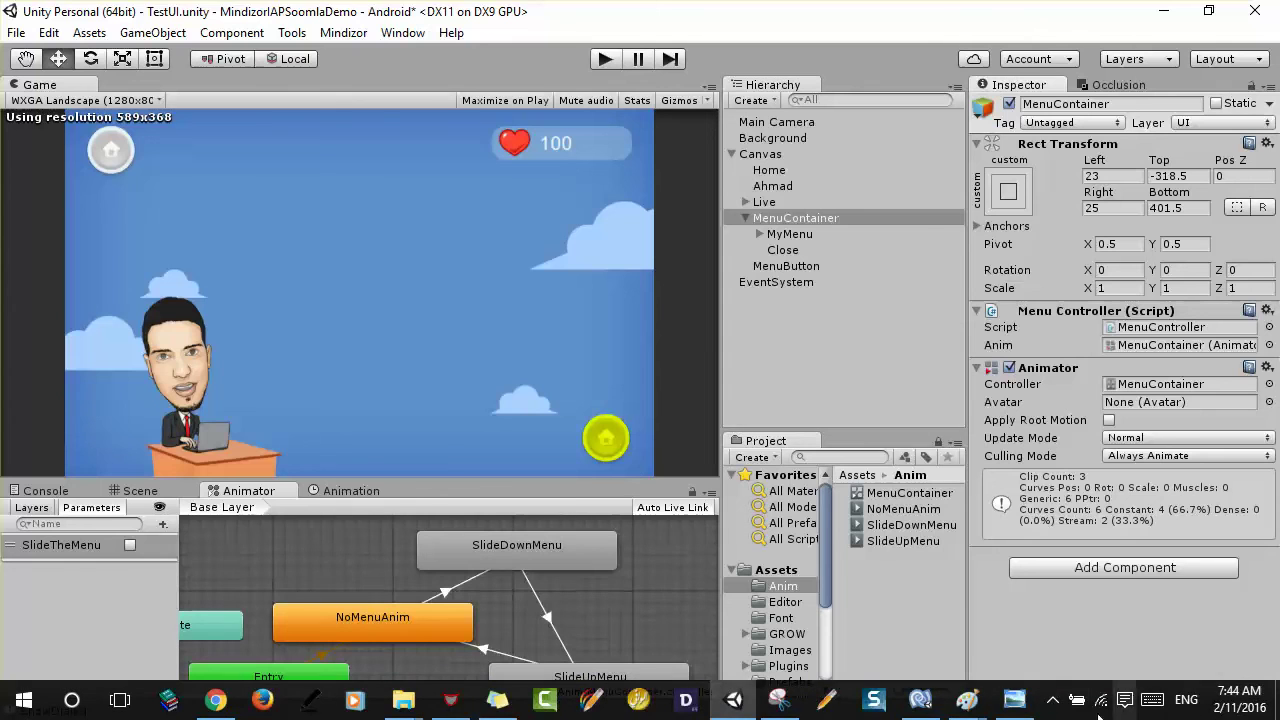